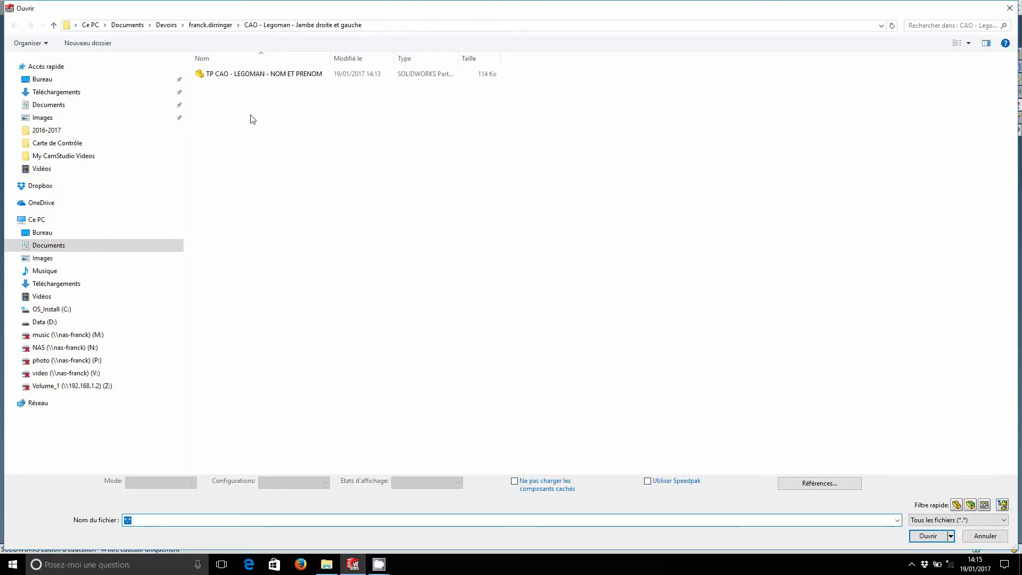
# Step: Open the part TP CAO - LEGOMAN - NOM ET PRENOM from the Devoirs subfolder CAO - Legoman - Jambe droite et gauche
pyautogui.click(169, 25)
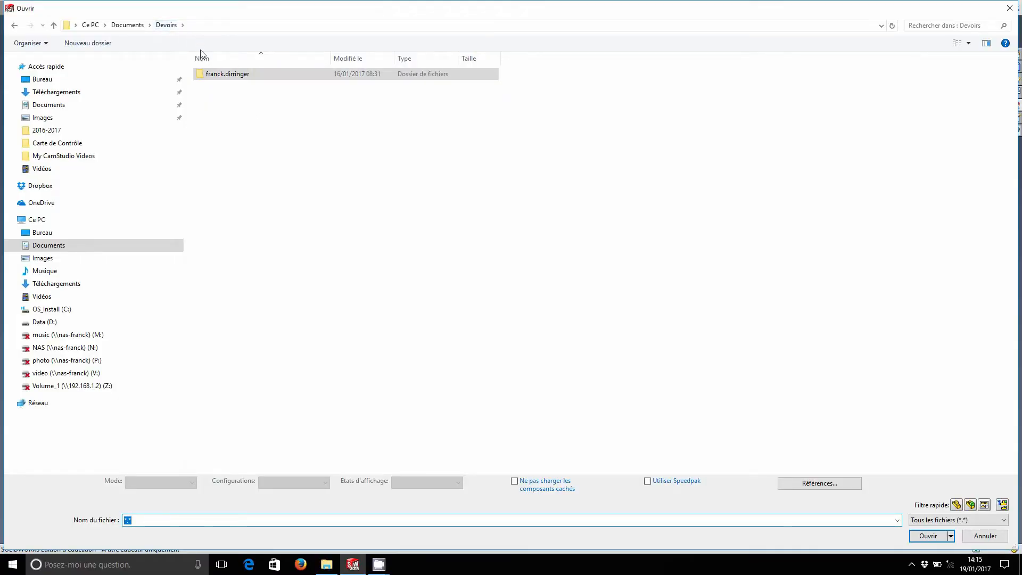
pyautogui.doubleClick(222, 75)
pyautogui.doubleClick(222, 76)
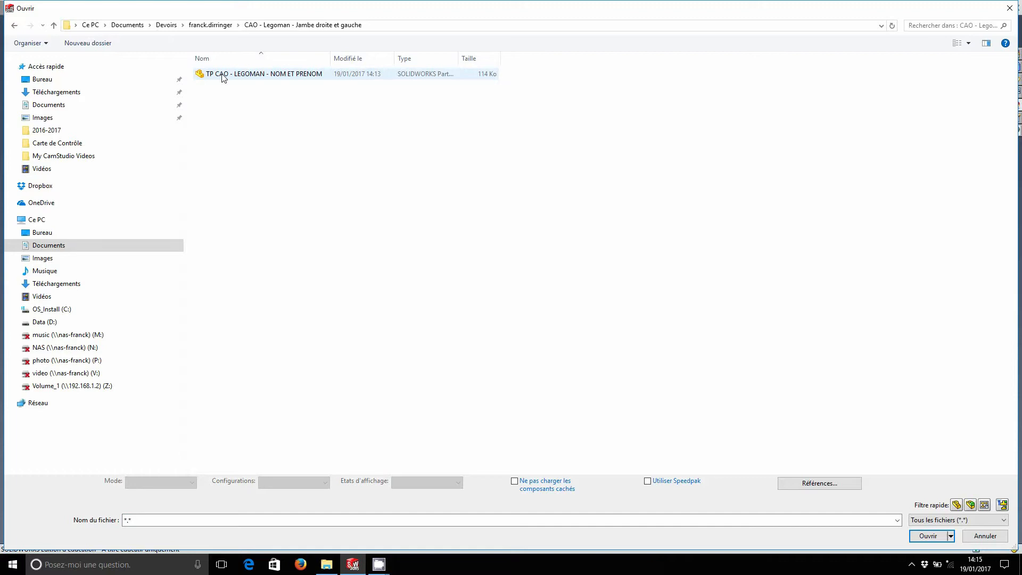
pyautogui.doubleClick(222, 75)
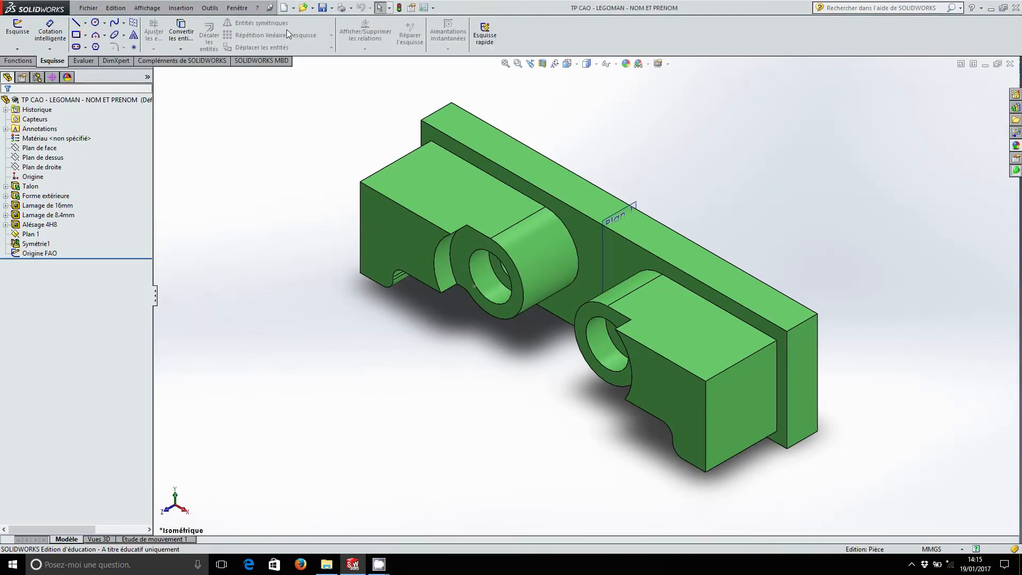
# Step: Create a new assembly, place the open TP CAO - LEGOMAN - NOM ET PRENOM part in it, and set the isometric view
pyautogui.click(286, 8)
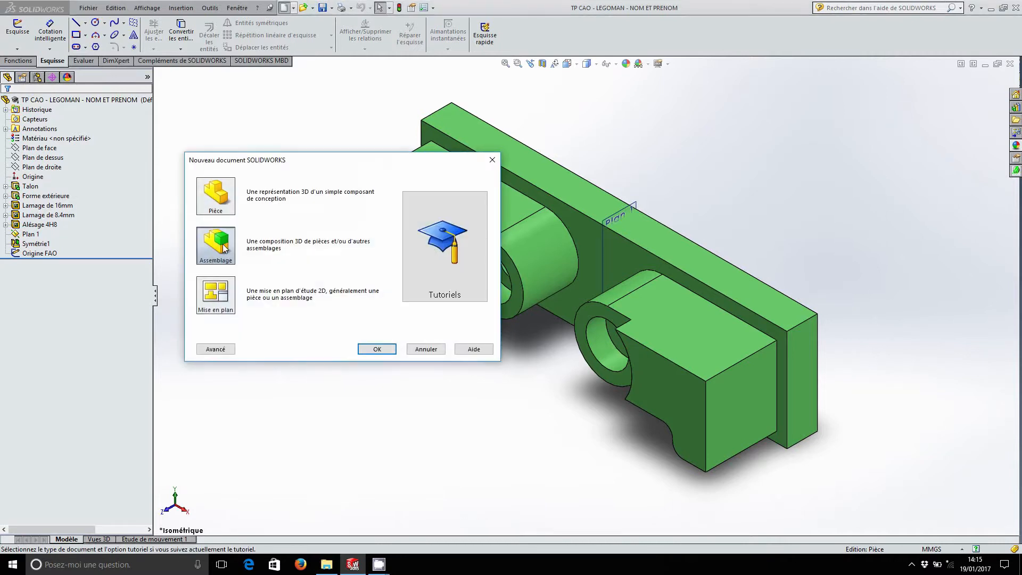
pyautogui.click(380, 349)
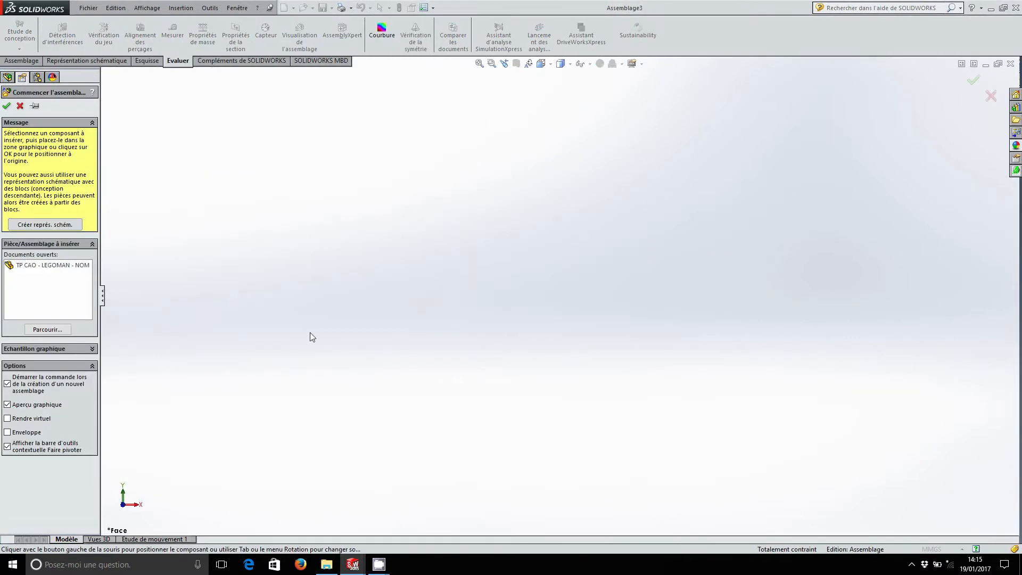
pyautogui.moveTo(104, 295); pyautogui.dragTo(134, 296)
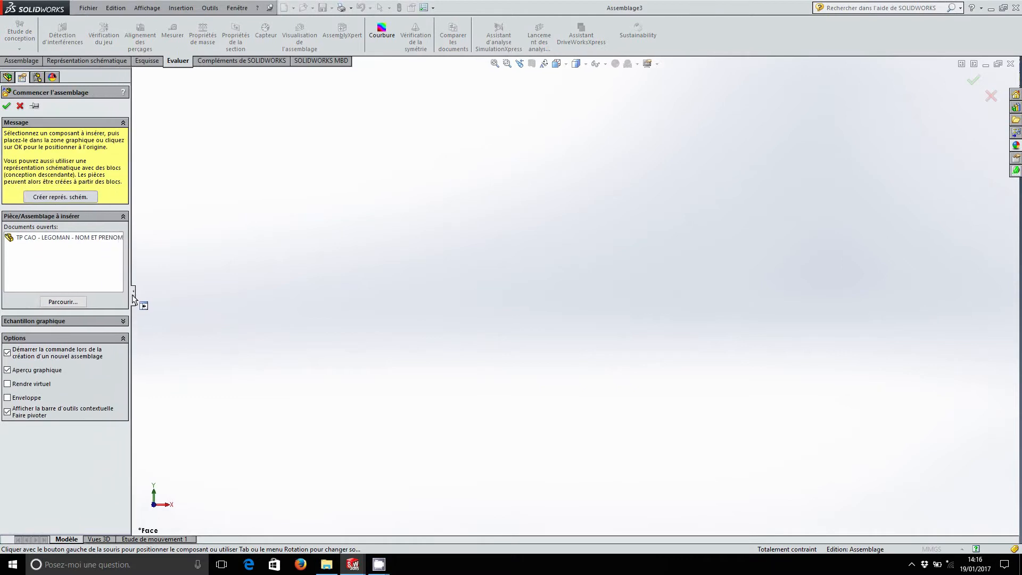
pyautogui.click(82, 240)
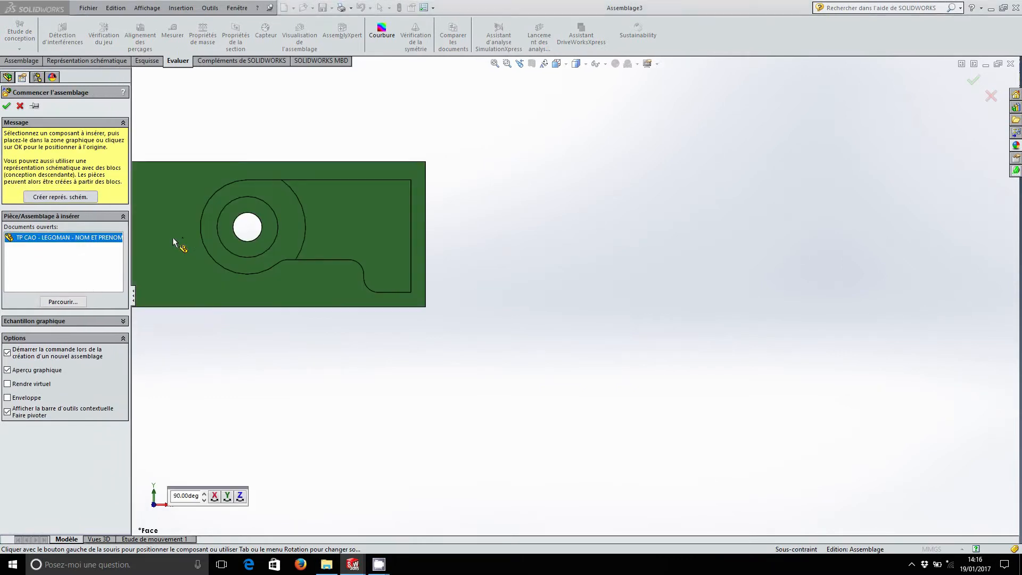
pyautogui.click(528, 286)
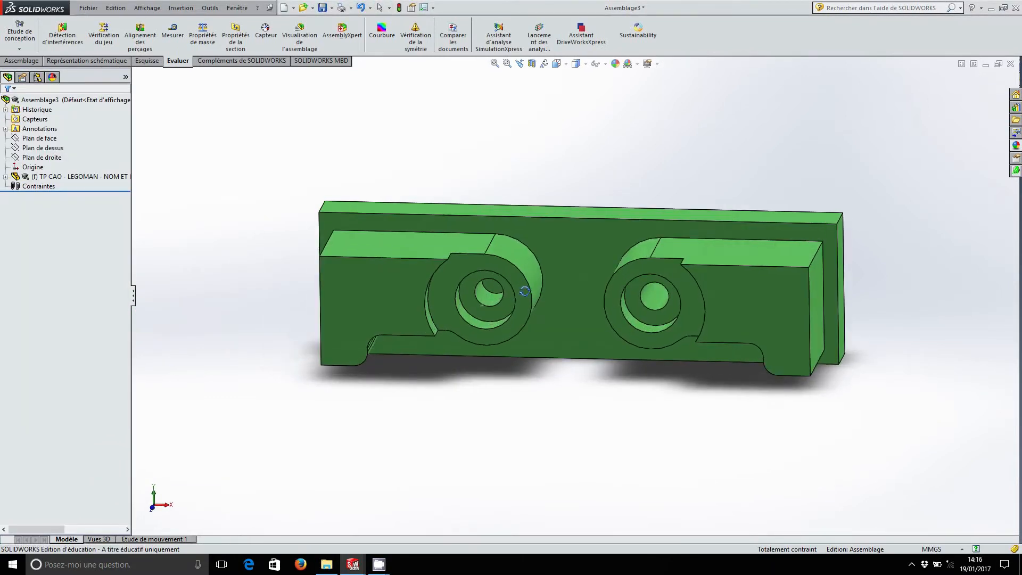
pyautogui.click(561, 66)
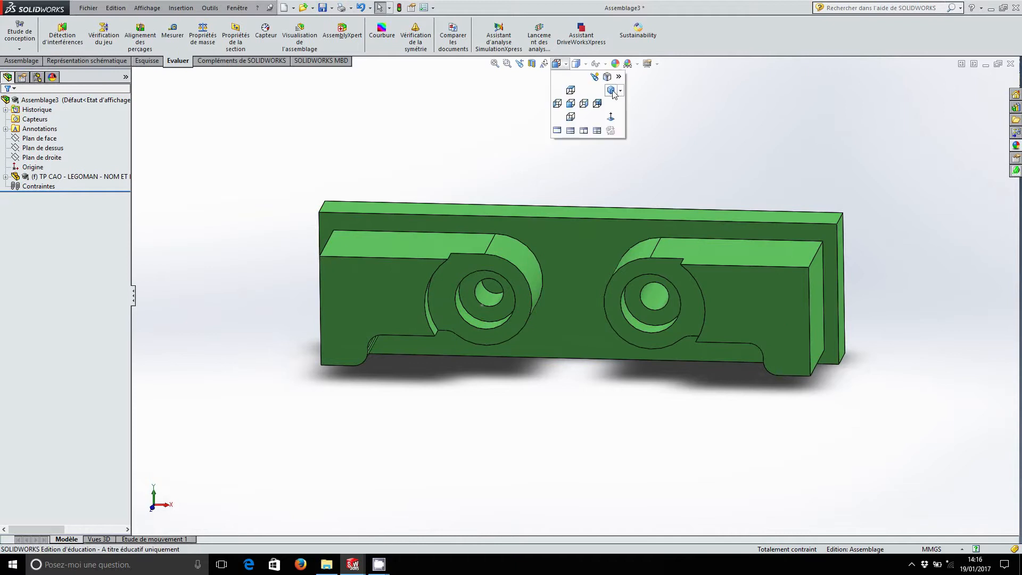
pyautogui.click(612, 92)
# Step: Save the assembly as TP FAO - LEGOMAN - JAMBE DROITE ET GAUCHE - NOM ET PRENOM
pyautogui.click(322, 7)
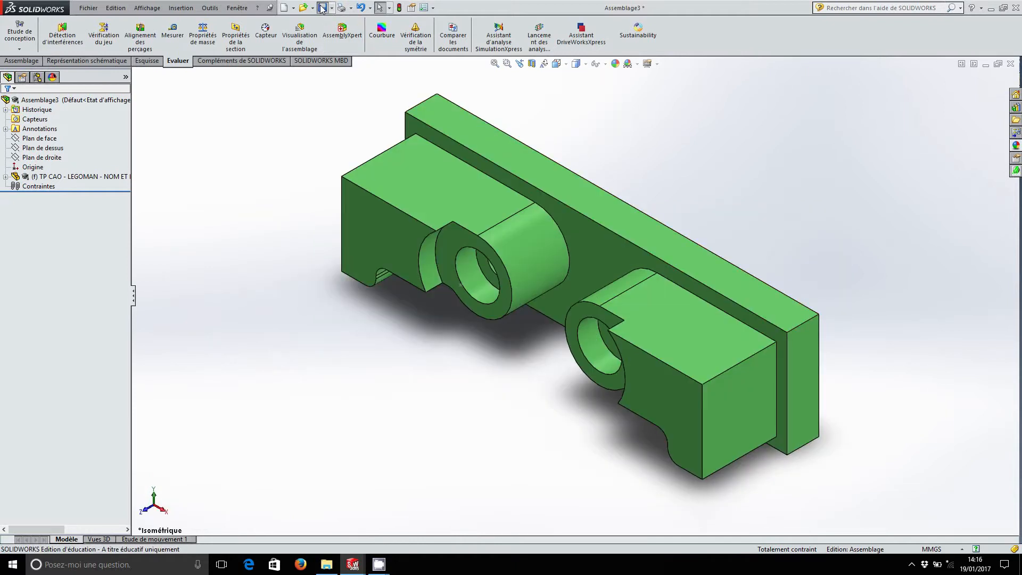
pyautogui.write('T')
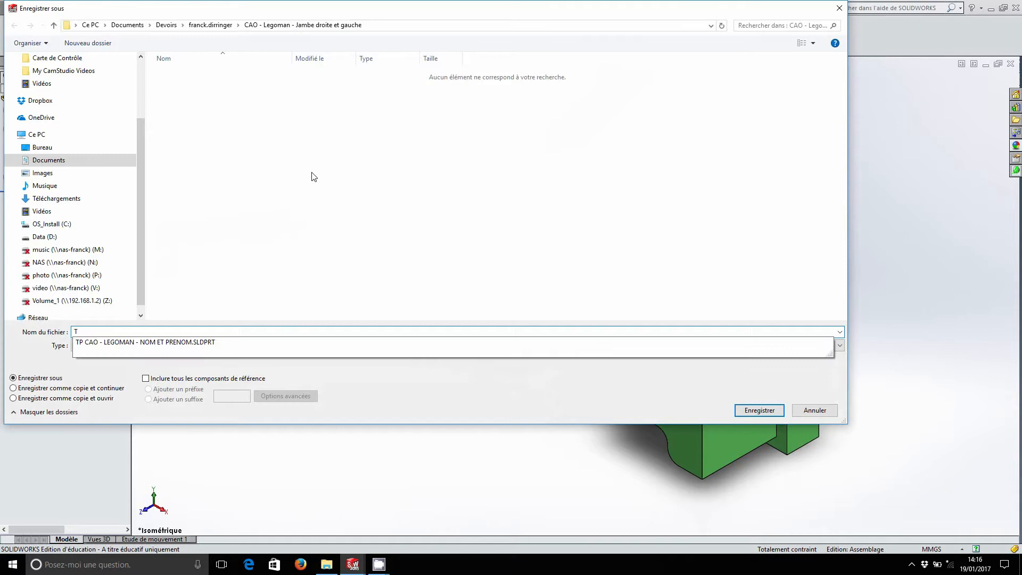
pyautogui.write('P FAO -')
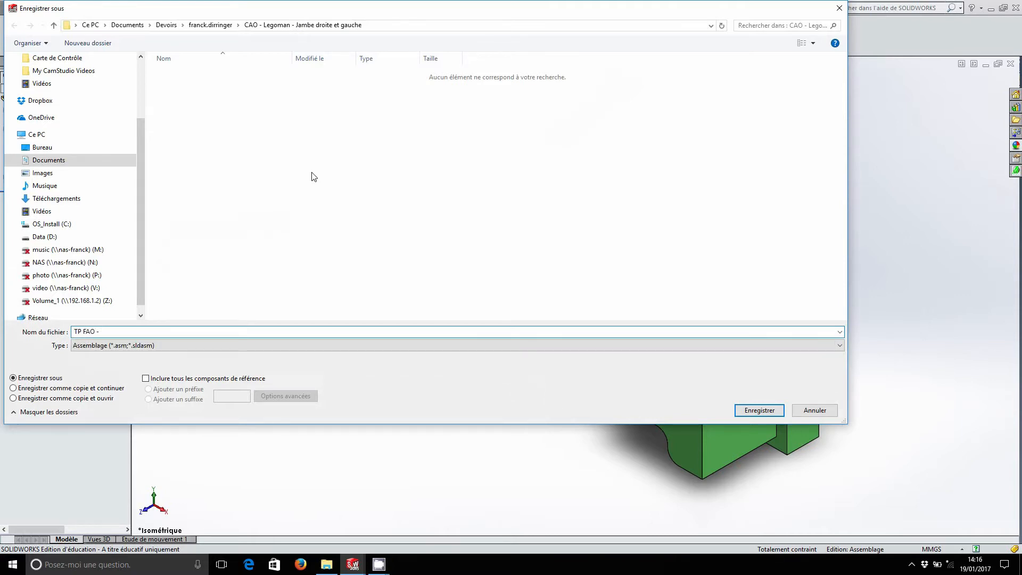
pyautogui.write(' LEGOMAN - JAMBE DROITE ET GAUCHE - NOM ET PRENOM')
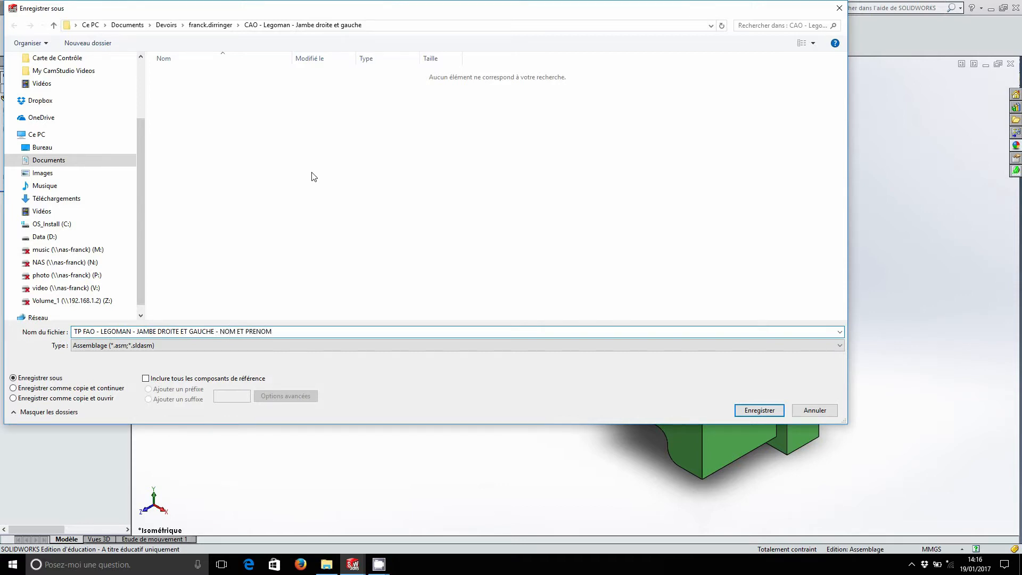
pyautogui.click(759, 412)
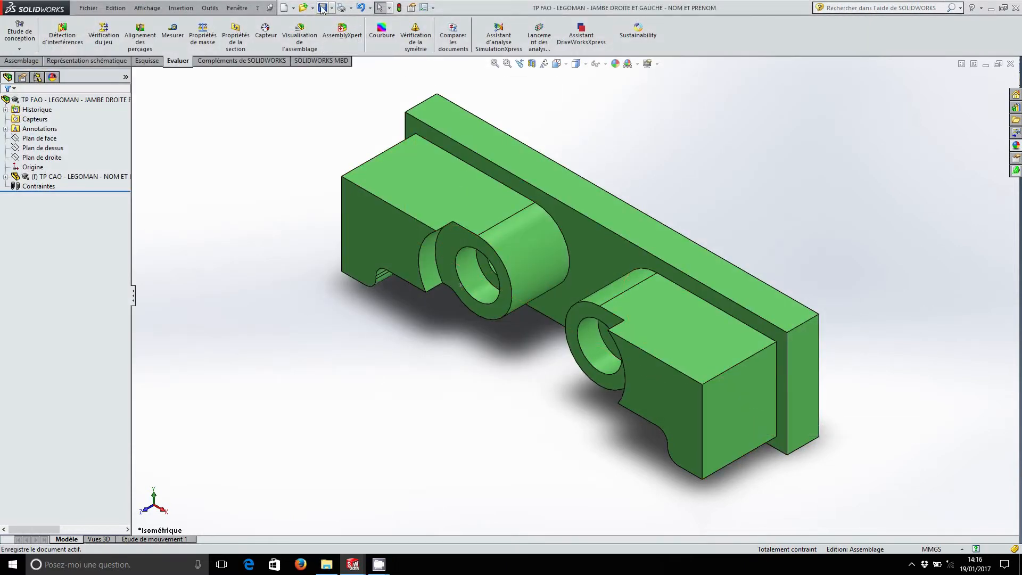
# Step: Start an EFICN SW project with Ensemble Legoman, Pièce Jambe droite et gauche, 15 pieces and Operateur NOM et Prénom
pyautogui.click(215, 8)
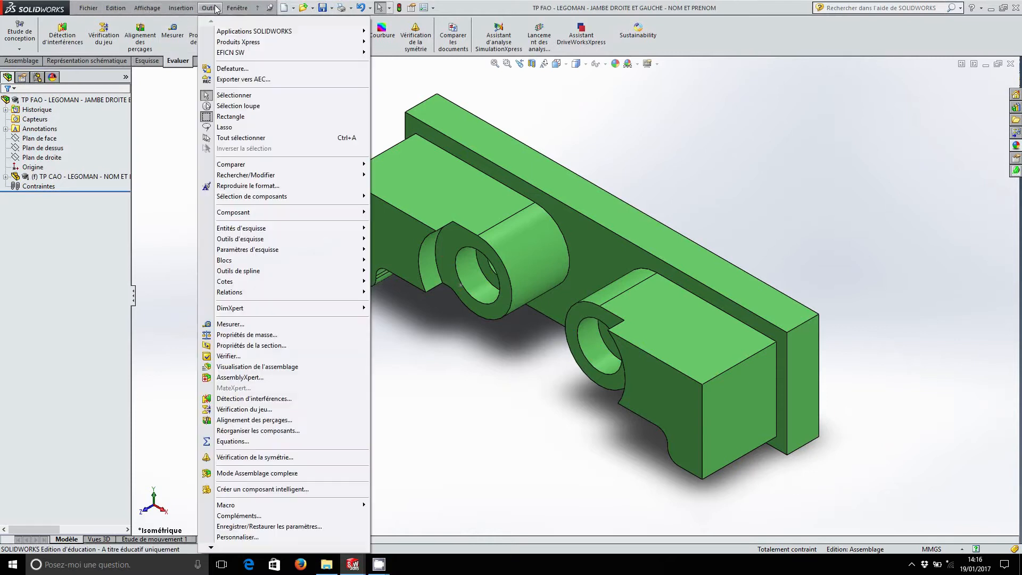
pyautogui.moveTo(338, 53)
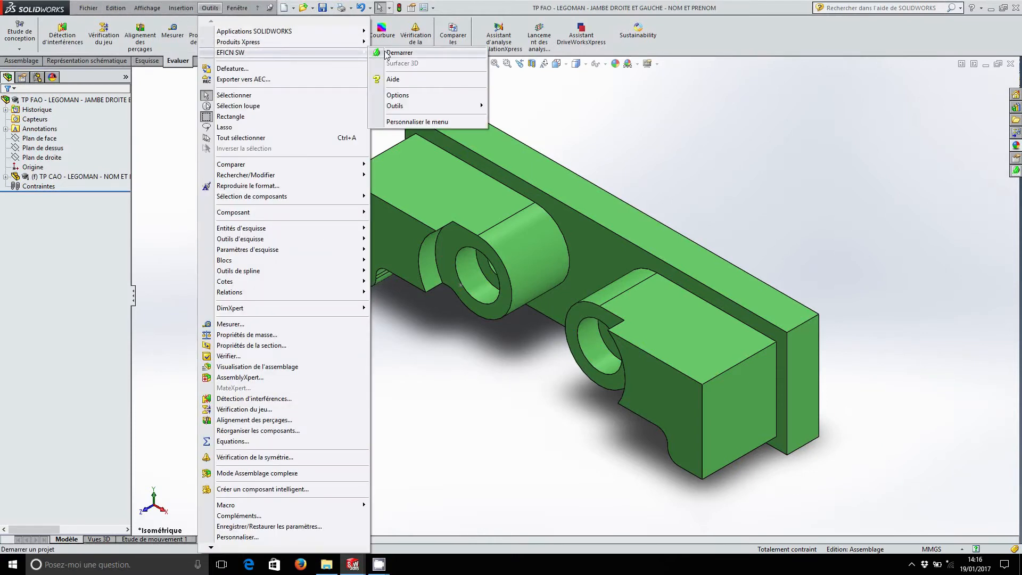
pyautogui.click(386, 52)
pyautogui.click(109, 149)
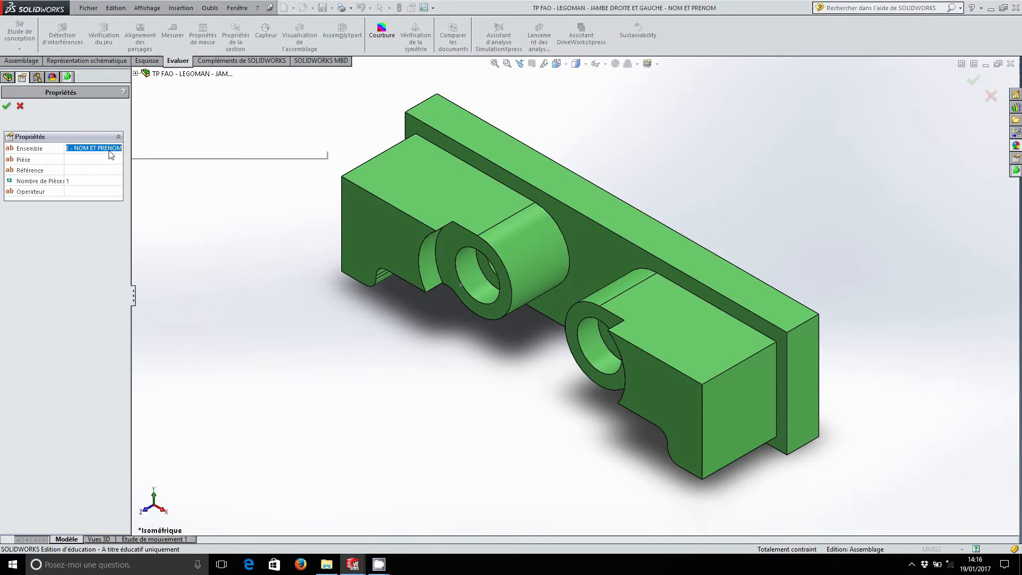
pyautogui.write('Legoman')
pyautogui.click(100, 162)
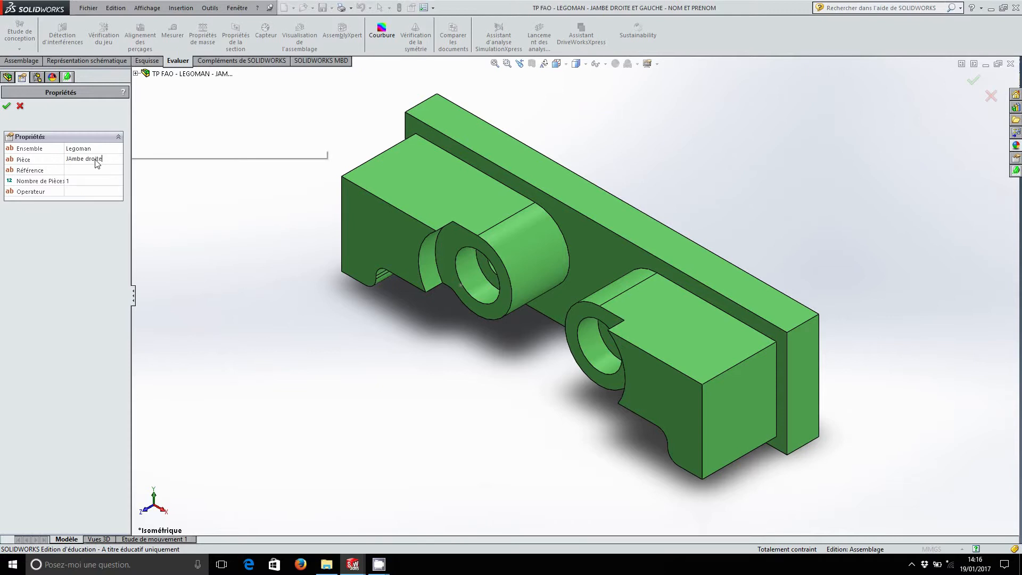
pyautogui.write('Jamb')
pyautogui.write('e droite et gauche')
pyautogui.click(94, 182)
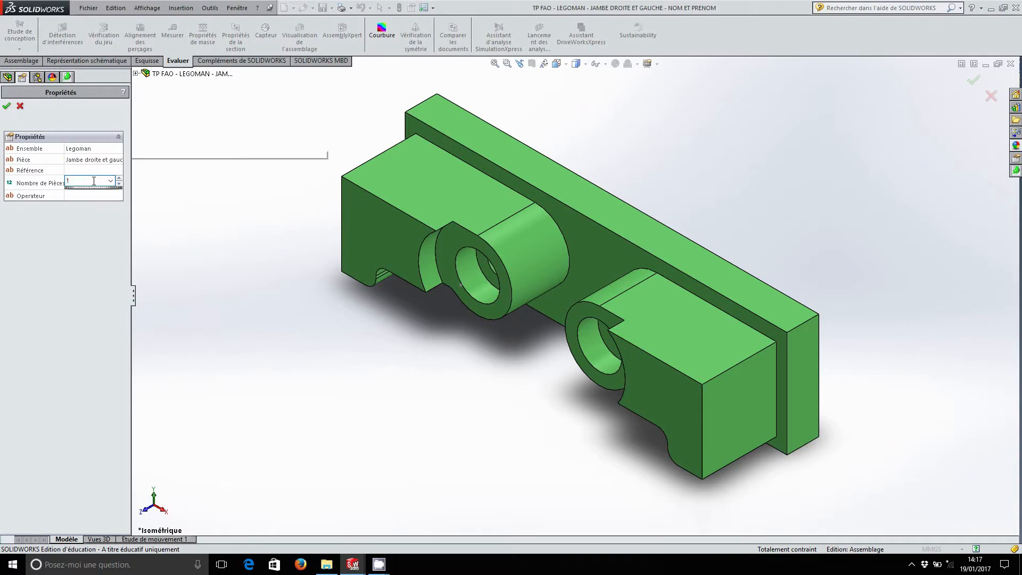
pyautogui.click(92, 195)
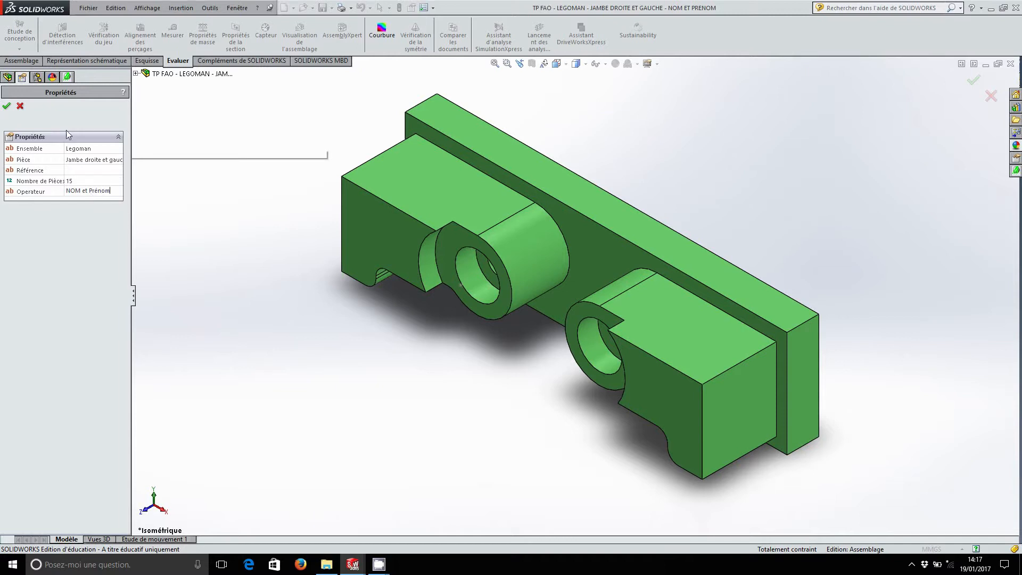
pyautogui.click(7, 105)
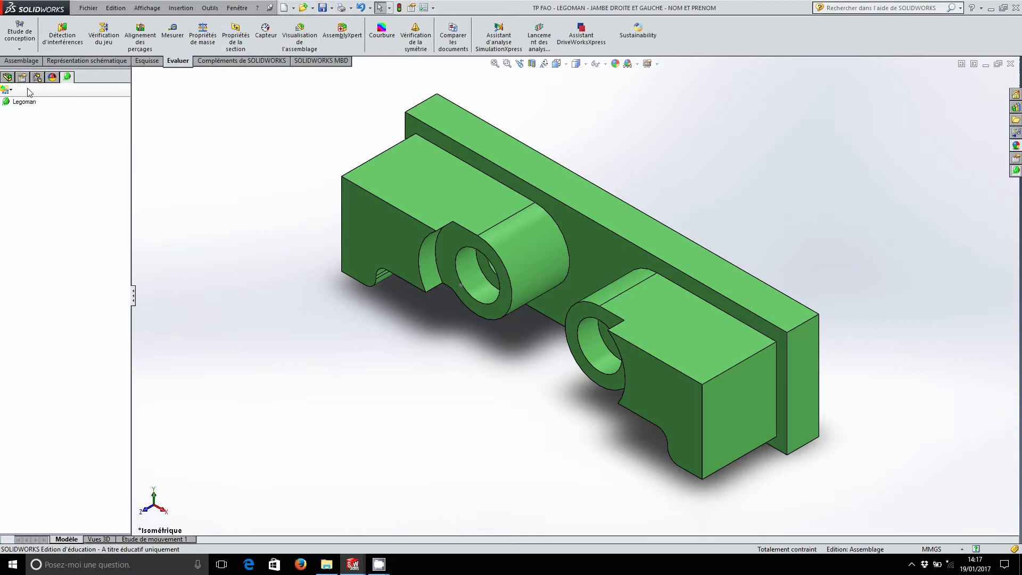
# Step: Add a Fraisage phase on the NUM 1060 F machine with program number %2016, and save the assembly
pyautogui.click(7, 90)
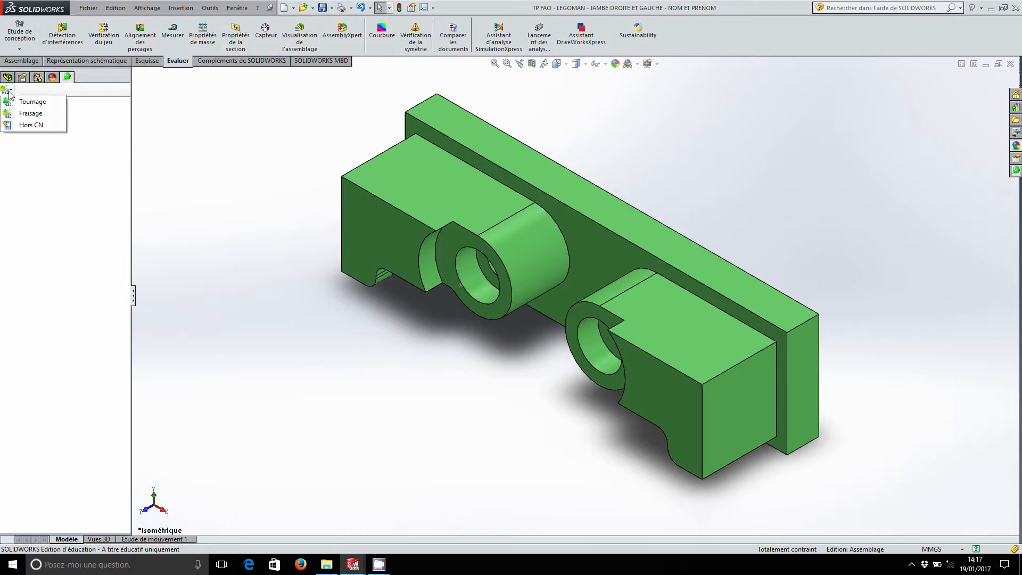
pyautogui.click(33, 113)
pyautogui.click(50, 283)
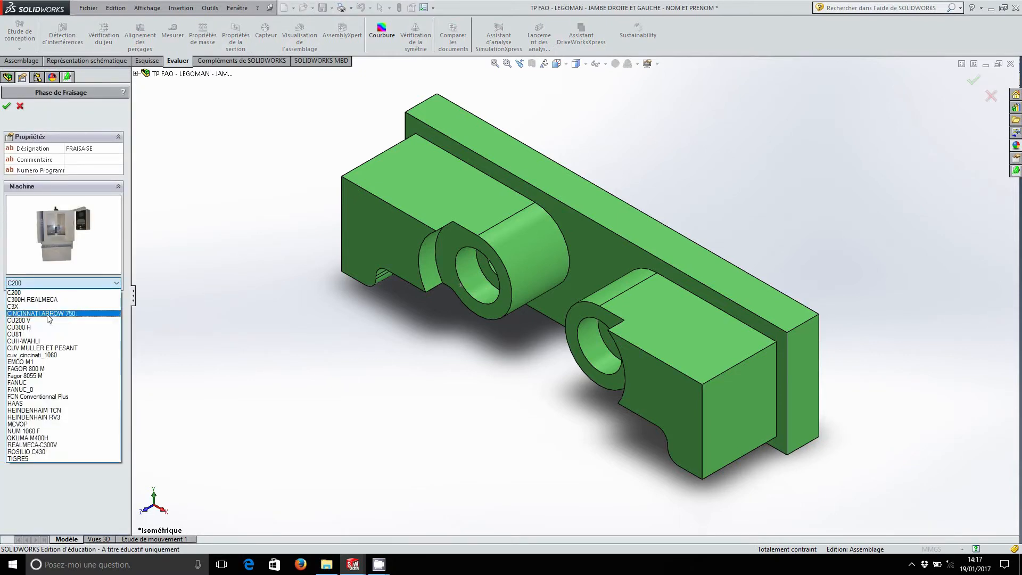
pyautogui.click(53, 431)
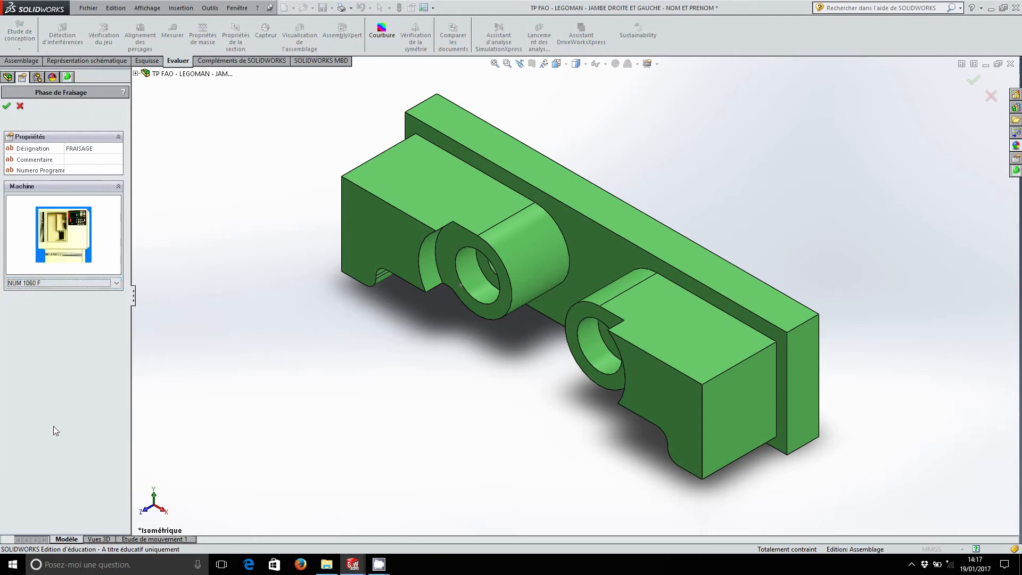
pyautogui.click(79, 171)
pyautogui.write('%2016')
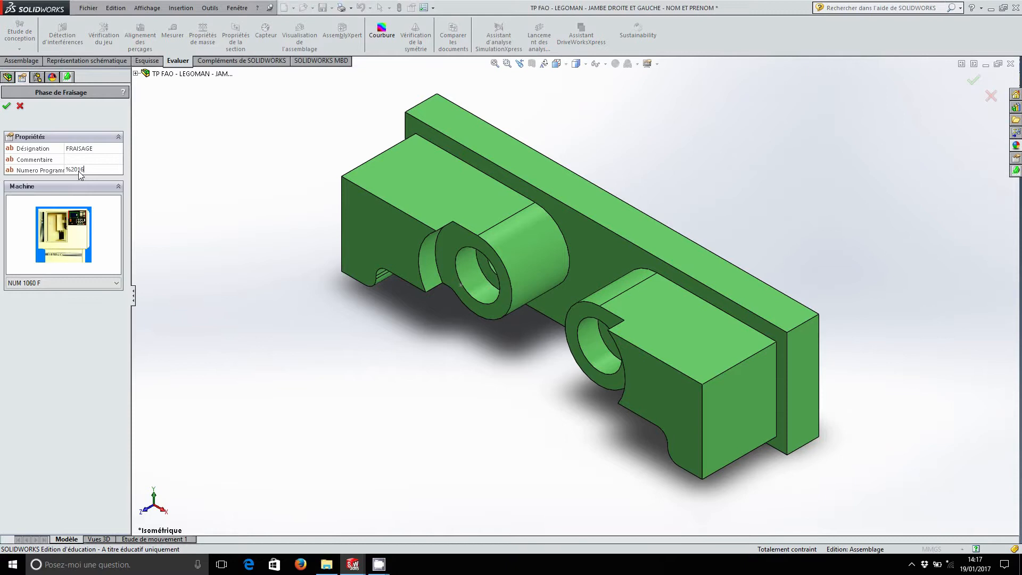
pyautogui.click(6, 106)
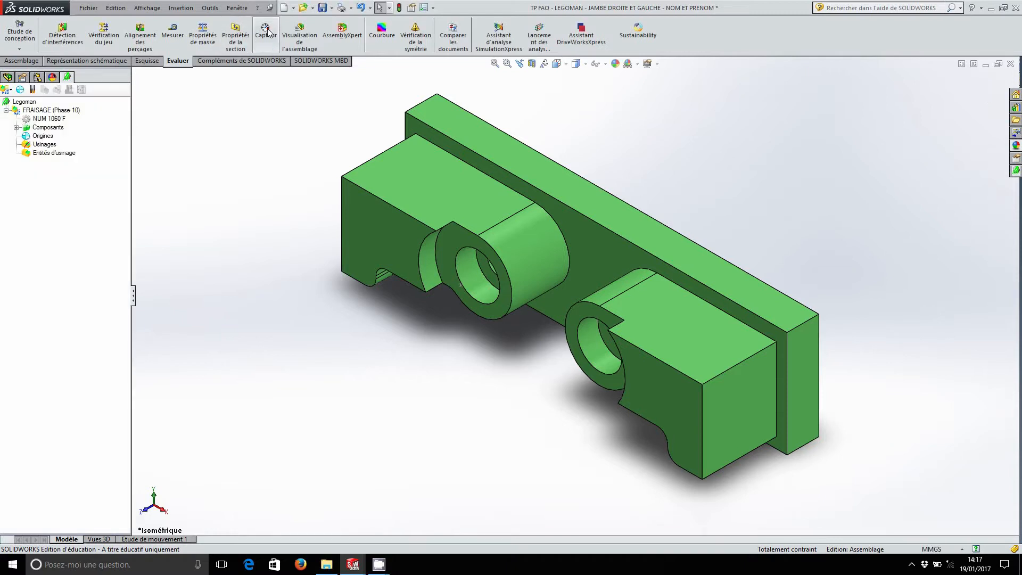
pyautogui.click(322, 8)
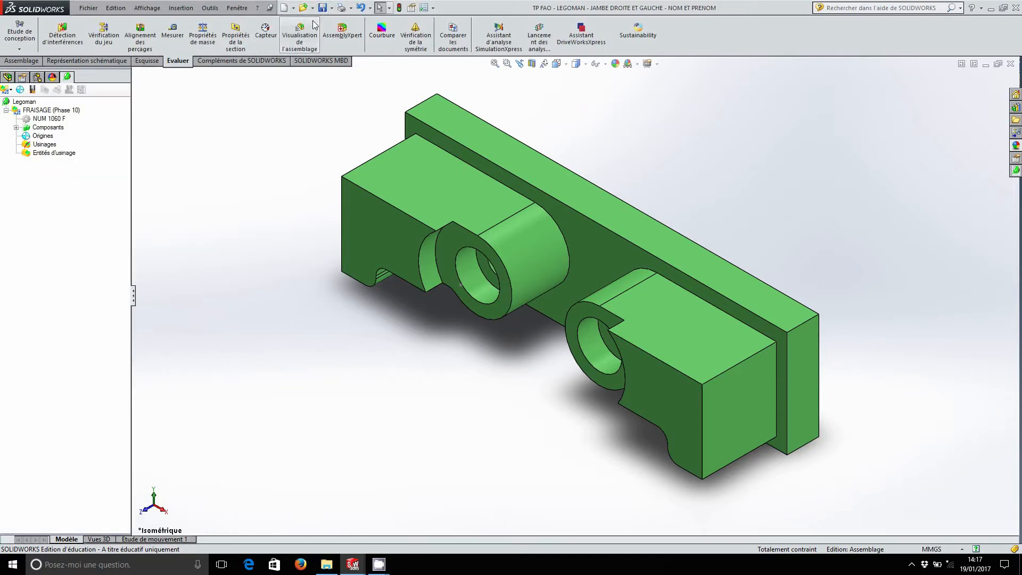
# Step: Create a Mise en position with the part origin on the sketch point near the first leg's bore and X, Y and Z offsets of 0 mm
pyautogui.click(31, 90)
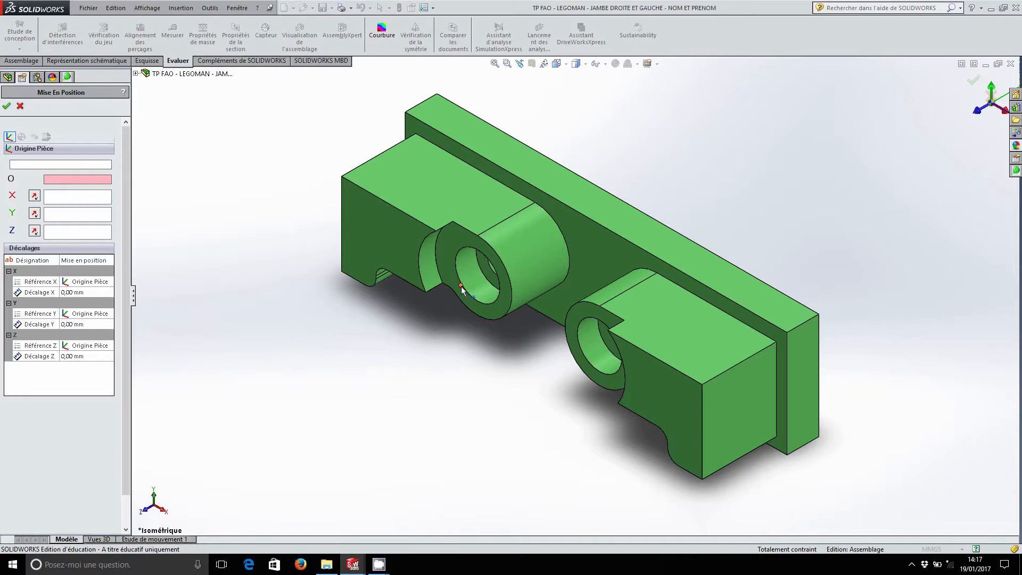
pyautogui.click(461, 286)
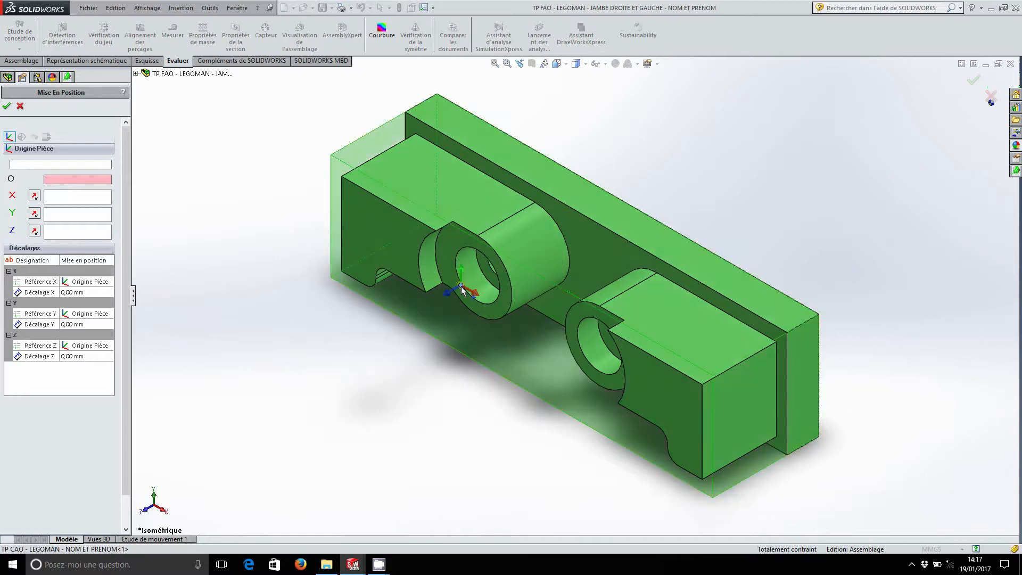
pyautogui.click(85, 293)
pyautogui.write('0')
pyautogui.press('Return')
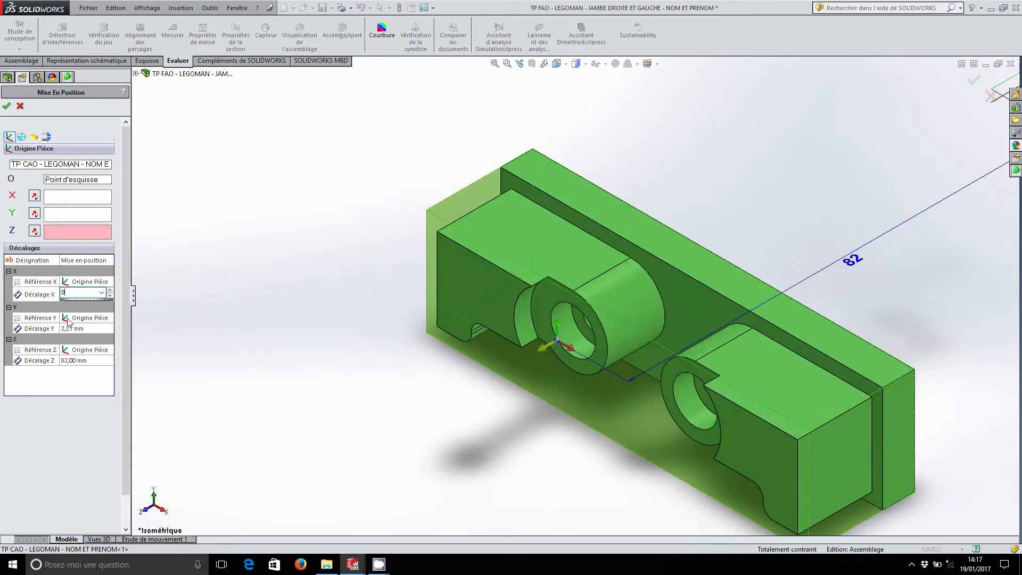
pyautogui.click(74, 325)
pyautogui.write('0')
pyautogui.press('Return')
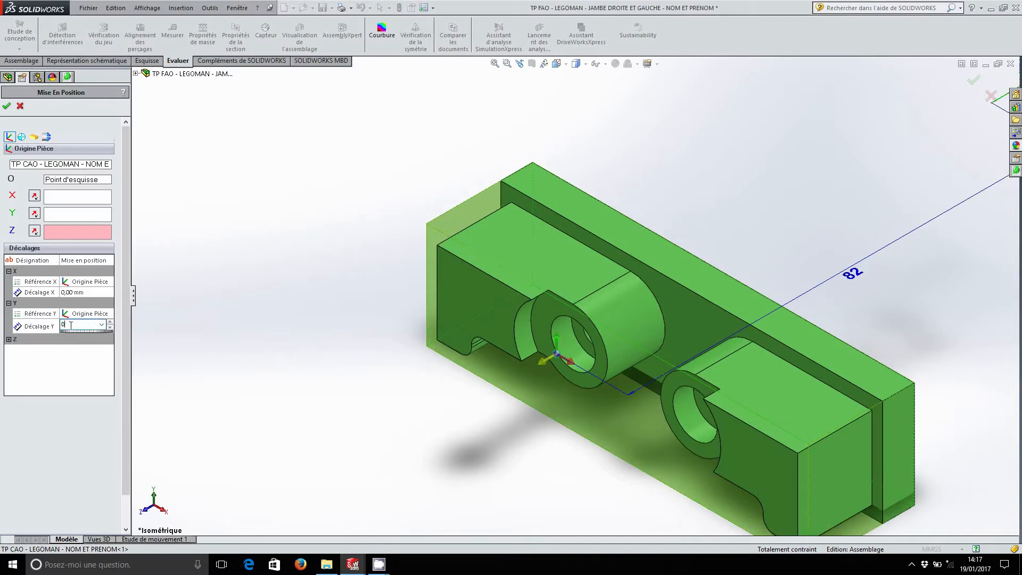
pyautogui.click(9, 339)
pyautogui.click(77, 357)
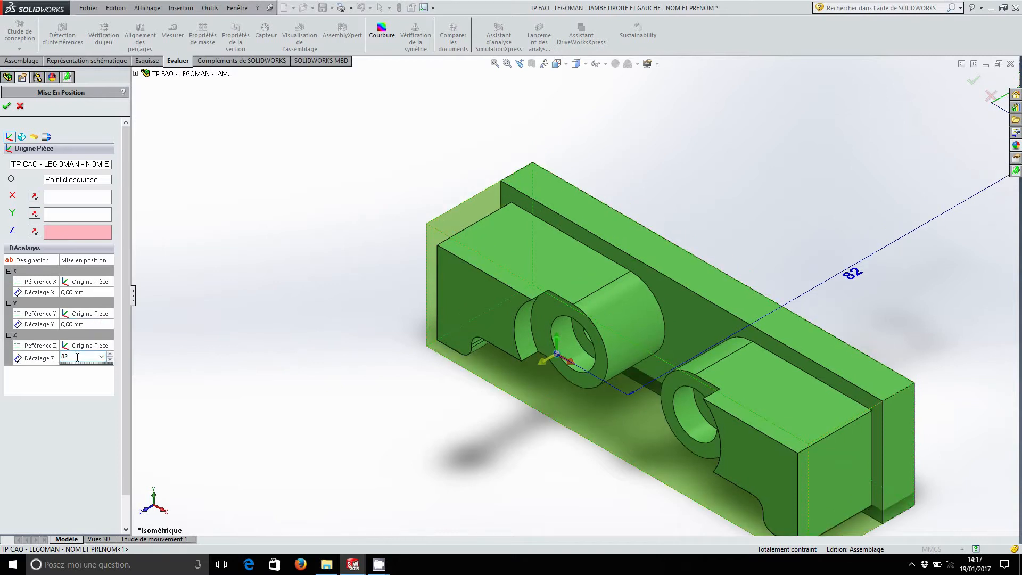
pyautogui.write('0')
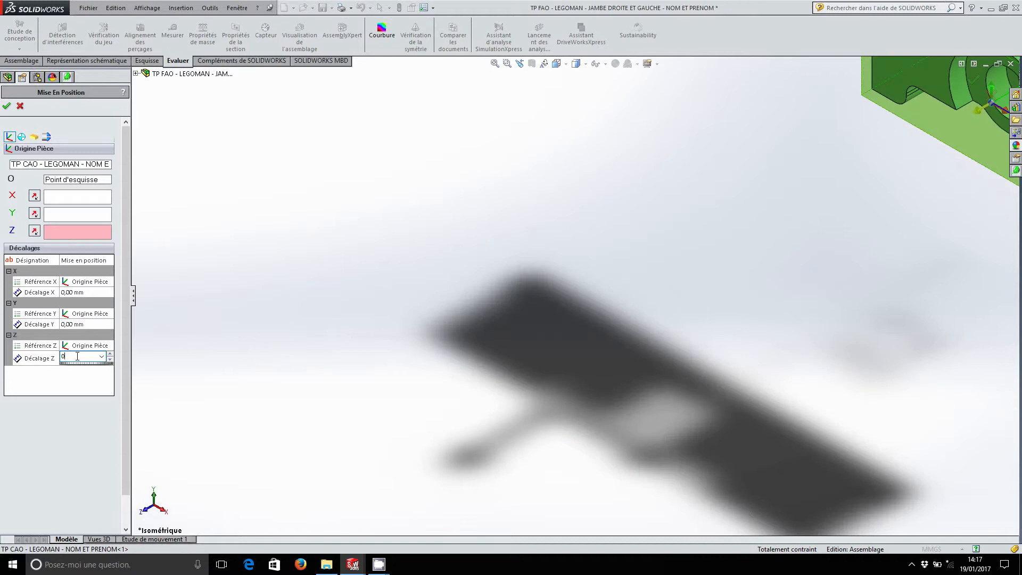
# Step: Define the raw stock around the legs with X- and X+ extensions of 1 mm each
pyautogui.click(34, 138)
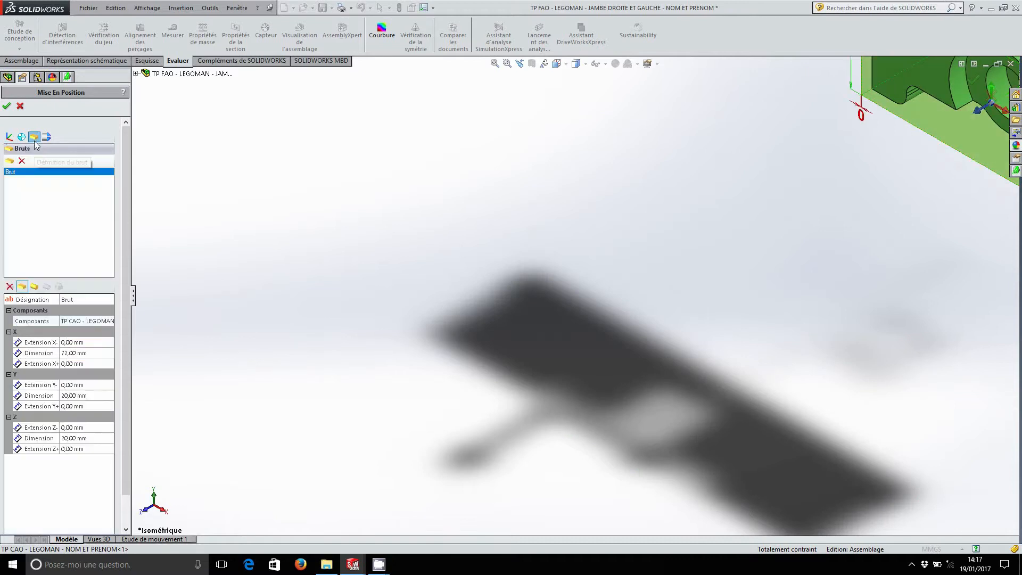
pyautogui.click(494, 64)
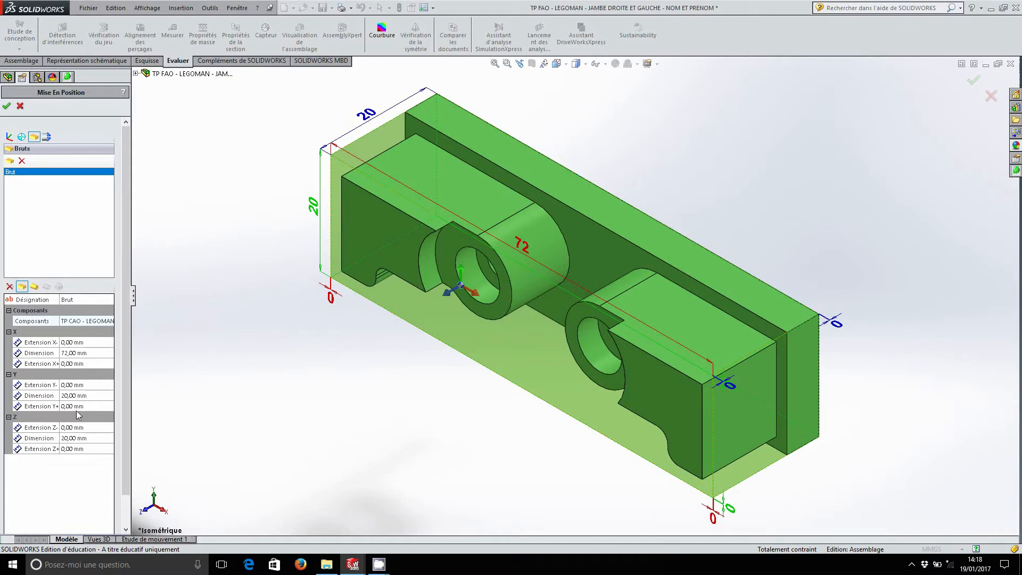
pyautogui.click(79, 343)
pyautogui.write('1')
pyautogui.press('Return')
pyautogui.click(79, 367)
pyautogui.write('1')
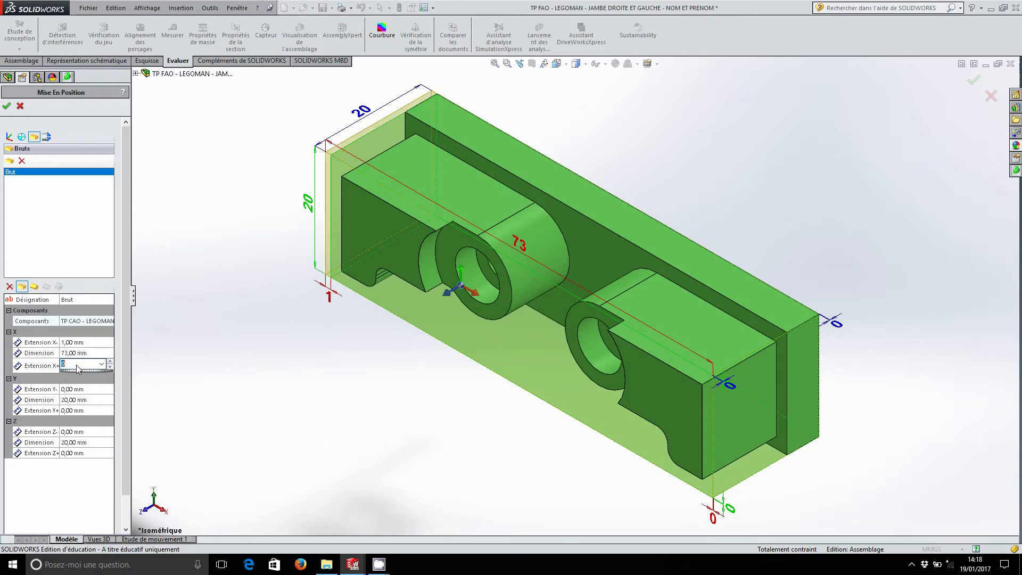
pyautogui.click(80, 391)
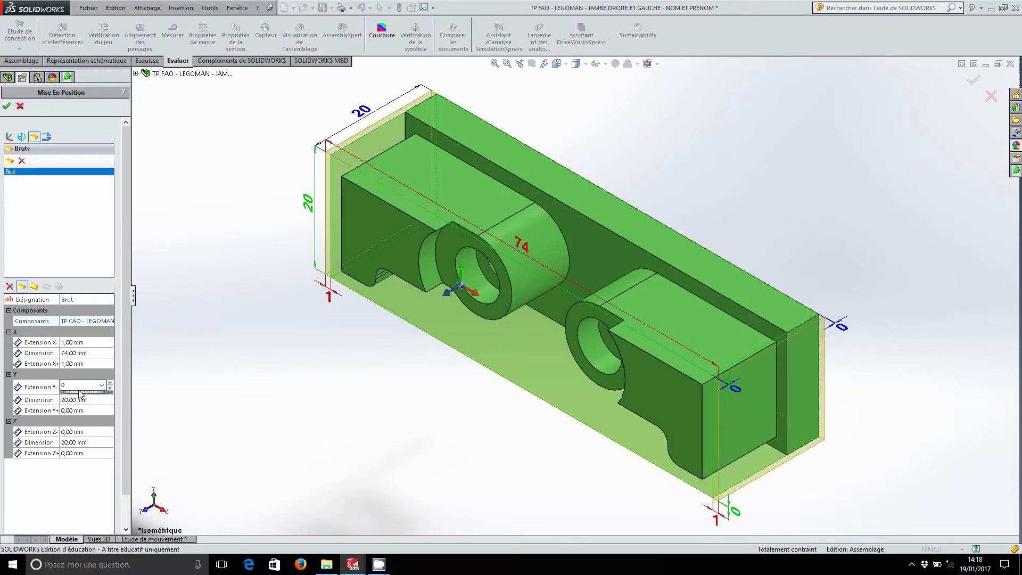
# Step: Return to the part origin settings, validate the Mise en position and save the assembly
pyautogui.click(10, 137)
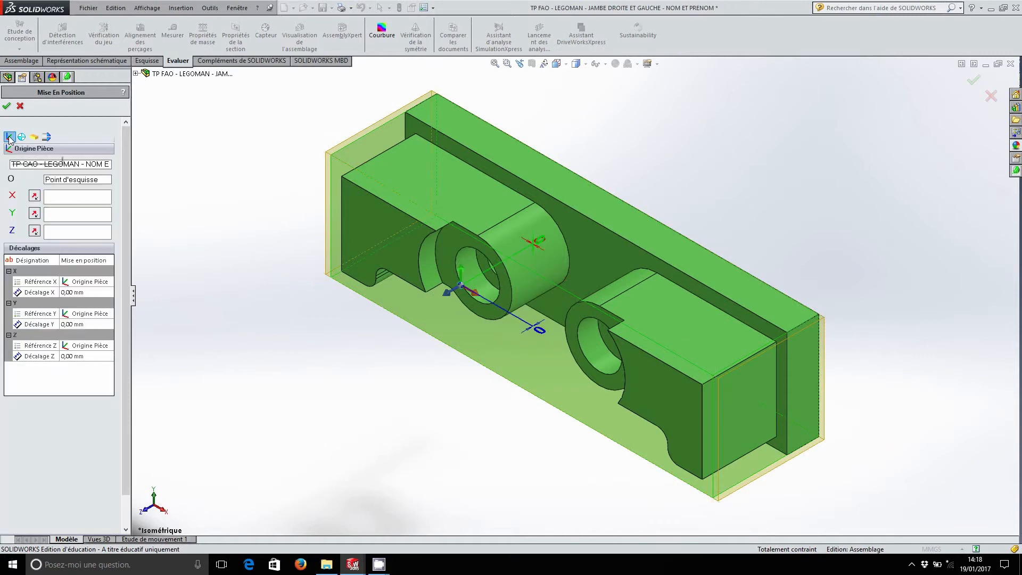
pyautogui.click(7, 105)
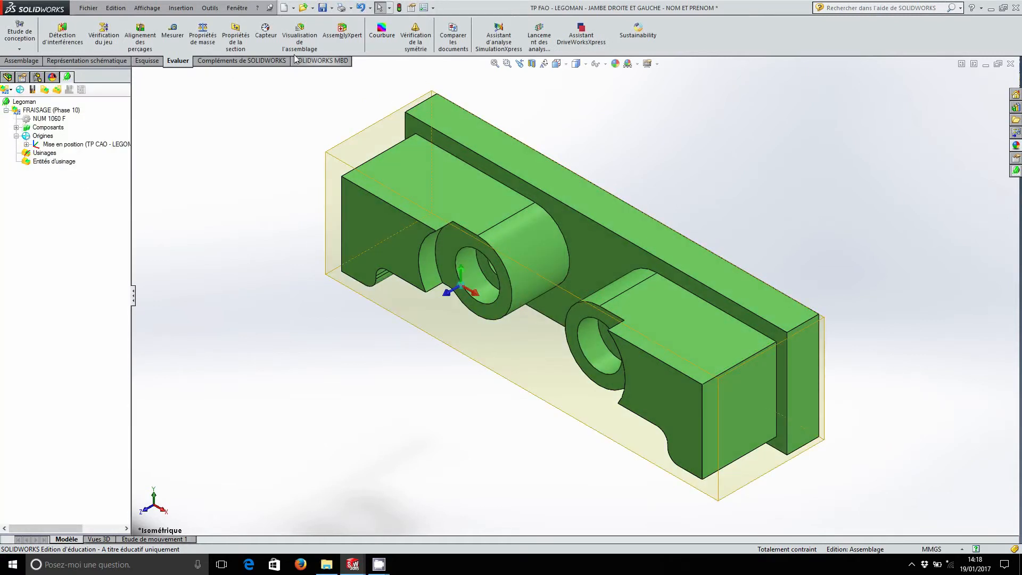
pyautogui.click(323, 13)
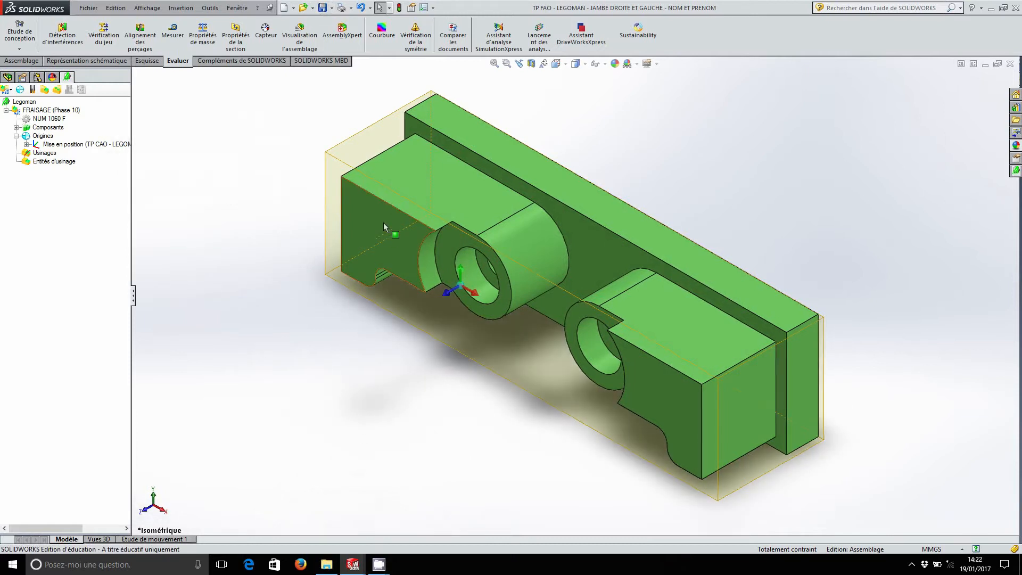
# Step: Start a SURFACAGE machining entity from the first leg's front face and add the SANDVIK slot mill D = 25 (U-MAX R216.2-025) to the phase
pyautogui.click(384, 226)
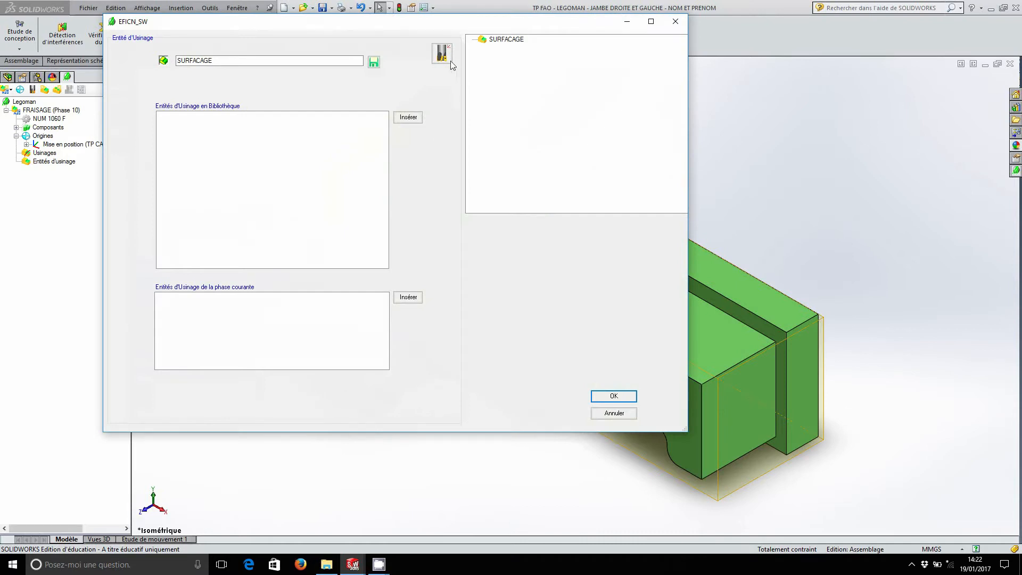
pyautogui.click(447, 60)
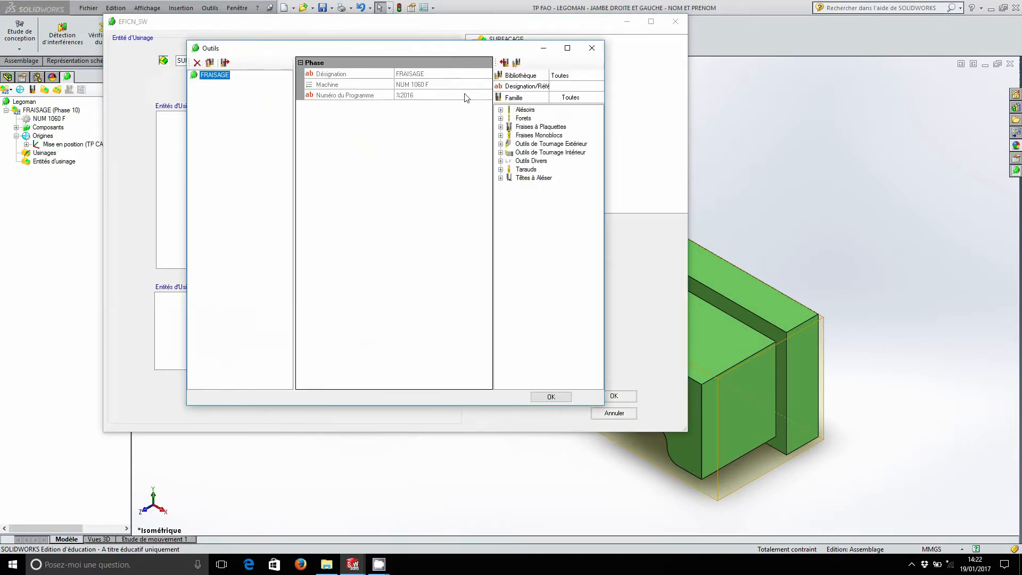
pyautogui.click(500, 127)
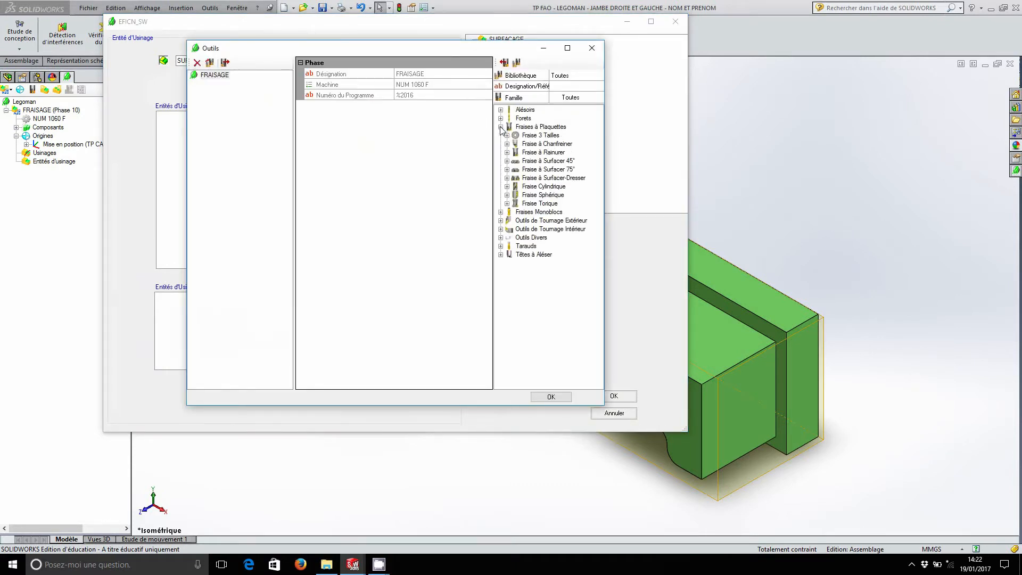
pyautogui.click(507, 152)
pyautogui.click(514, 169)
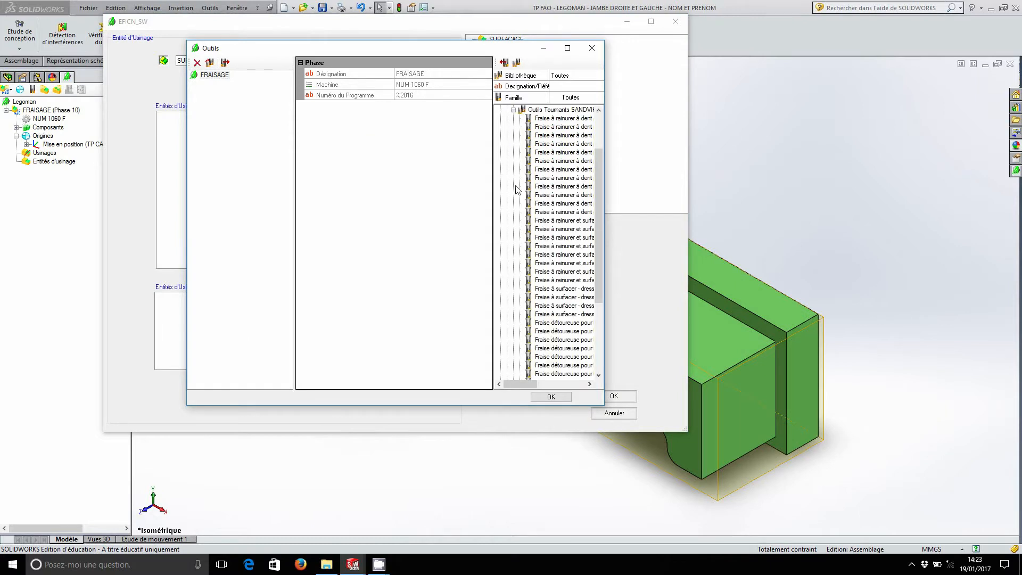
pyautogui.moveTo(525, 383); pyautogui.dragTo(543, 387)
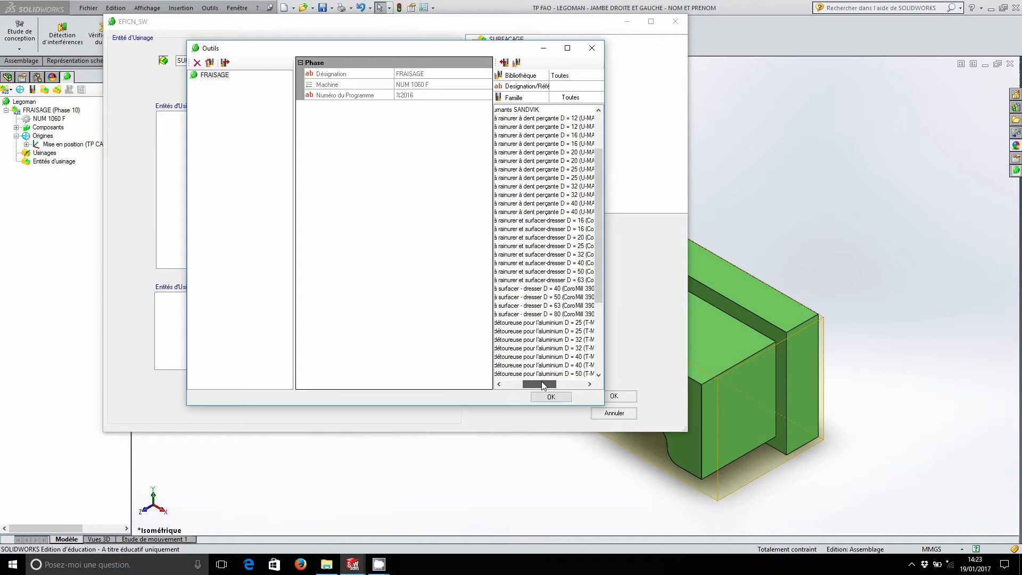
pyautogui.click(554, 178)
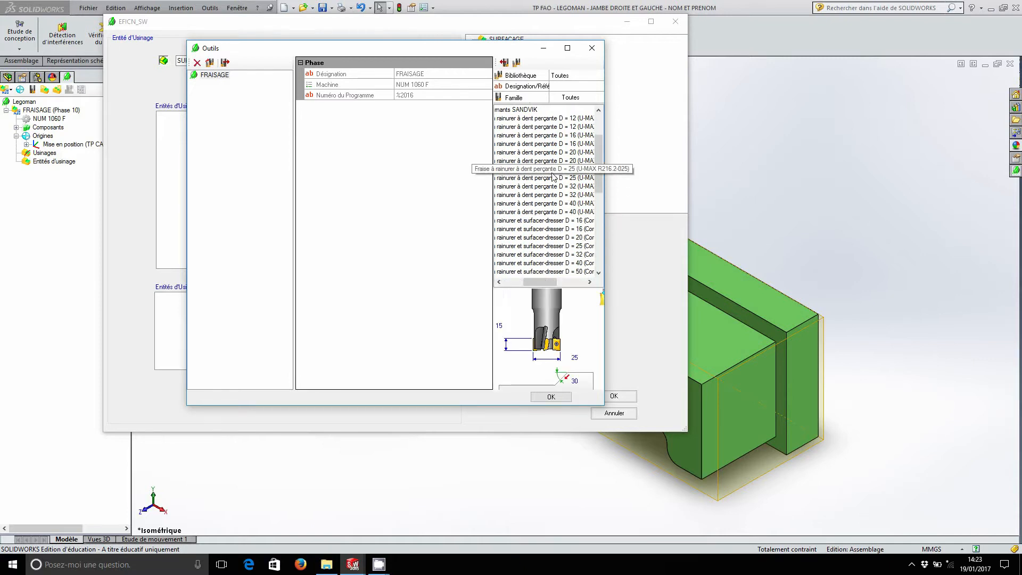
pyautogui.click(503, 63)
# Step: Clear the tool's reference, rename it Fraise à surfacer - D = 25 and set its tool number to 6
pyautogui.click(414, 193)
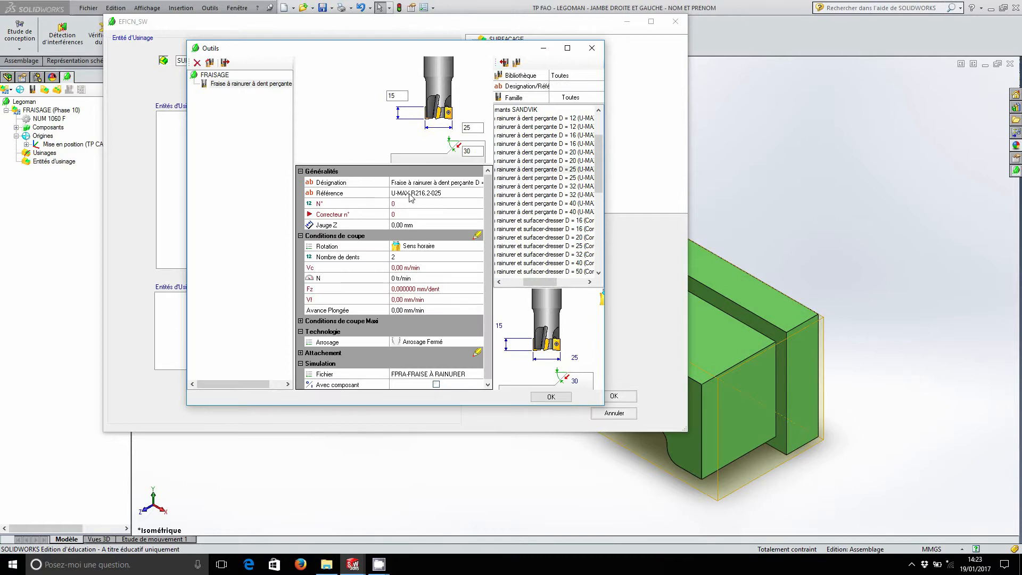
pyautogui.press('Delete')
pyautogui.click(421, 181)
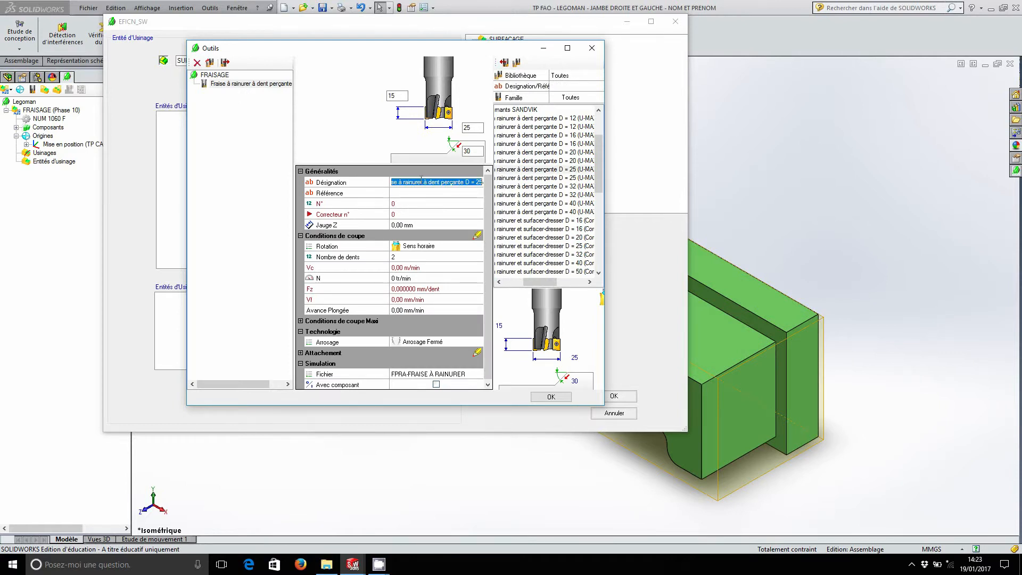
pyautogui.moveTo(464, 182); pyautogui.dragTo(412, 180)
pyautogui.write('surfacer')
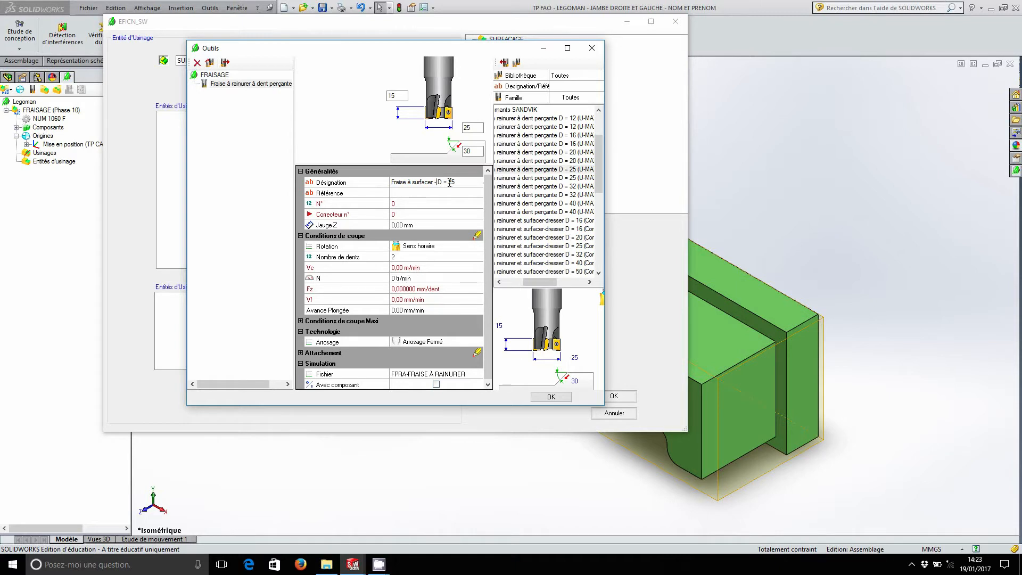
pyautogui.click(421, 204)
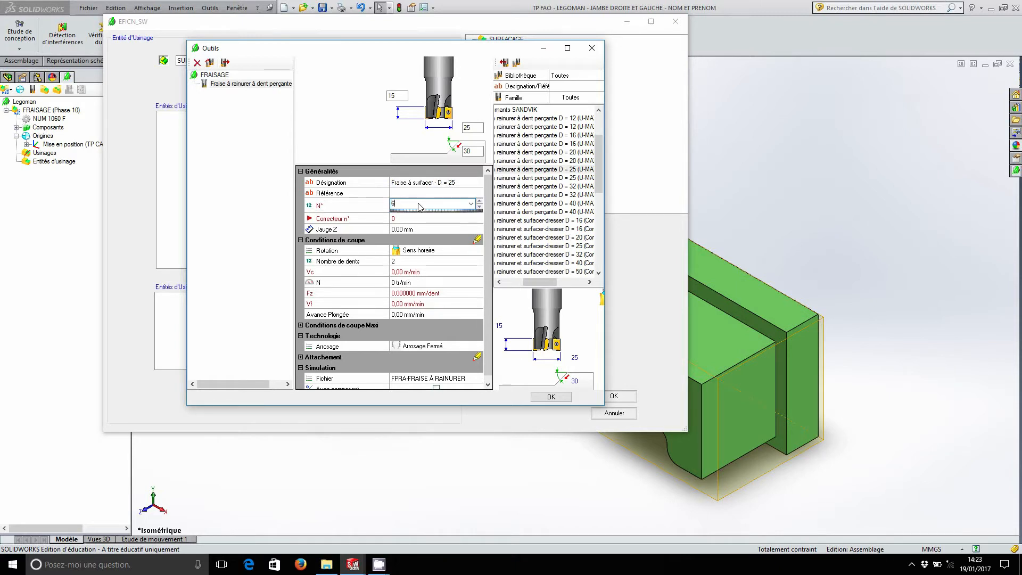
pyautogui.press('Return')
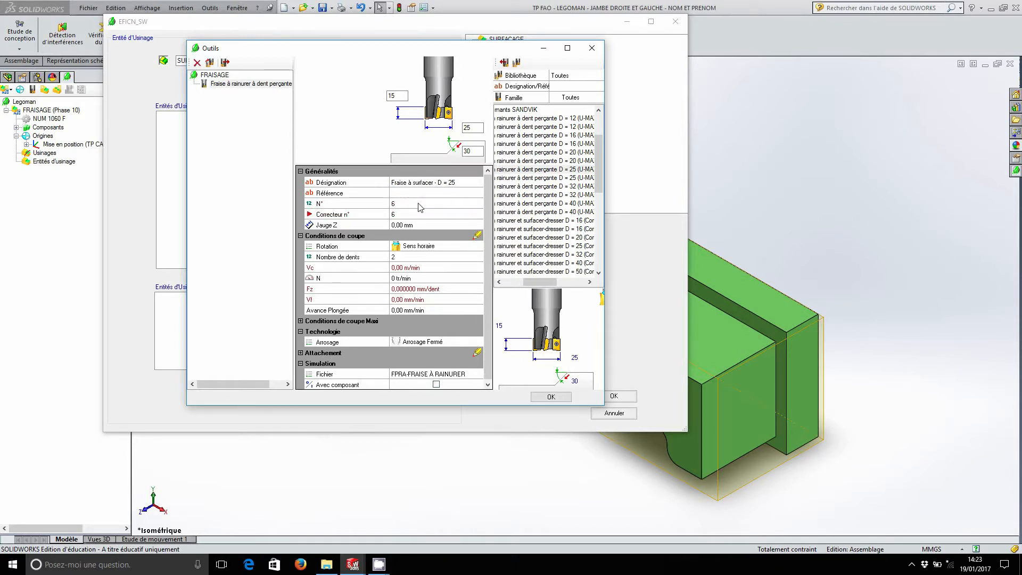
# Step: Set the cutter's cutting conditions to 4 teeth, N 3500 tr/min, Vf 400 mm/min and a plunge feed of 200 mm/min
pyautogui.click(402, 258)
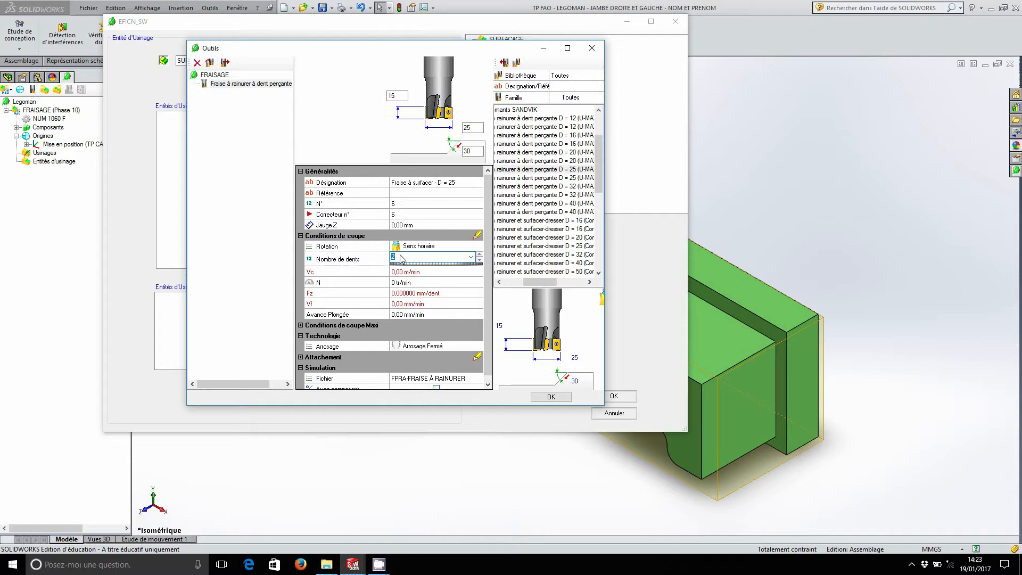
pyautogui.click(408, 282)
pyautogui.write('35')
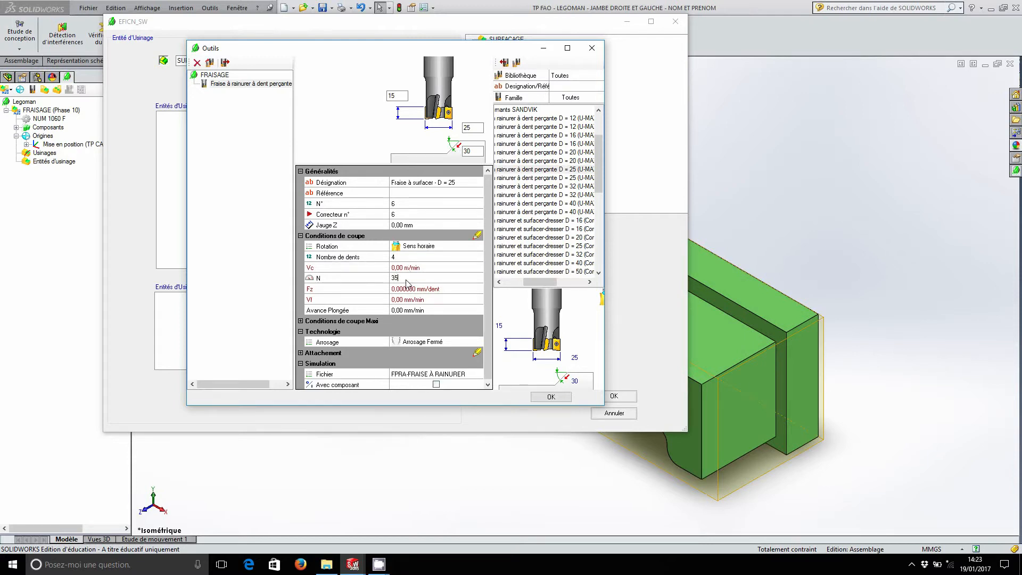
pyautogui.write('00')
pyautogui.press('Return')
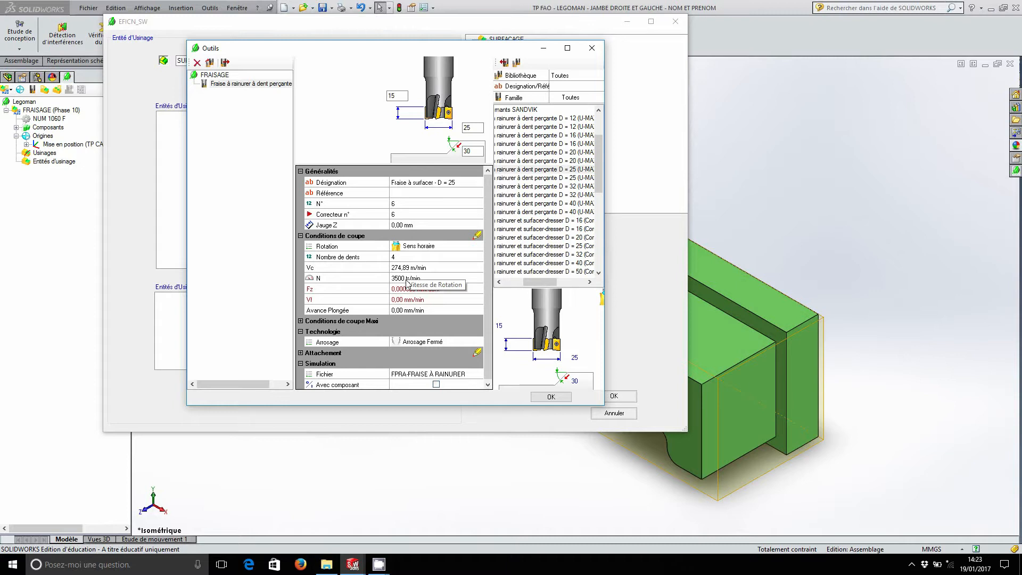
pyautogui.click(408, 300)
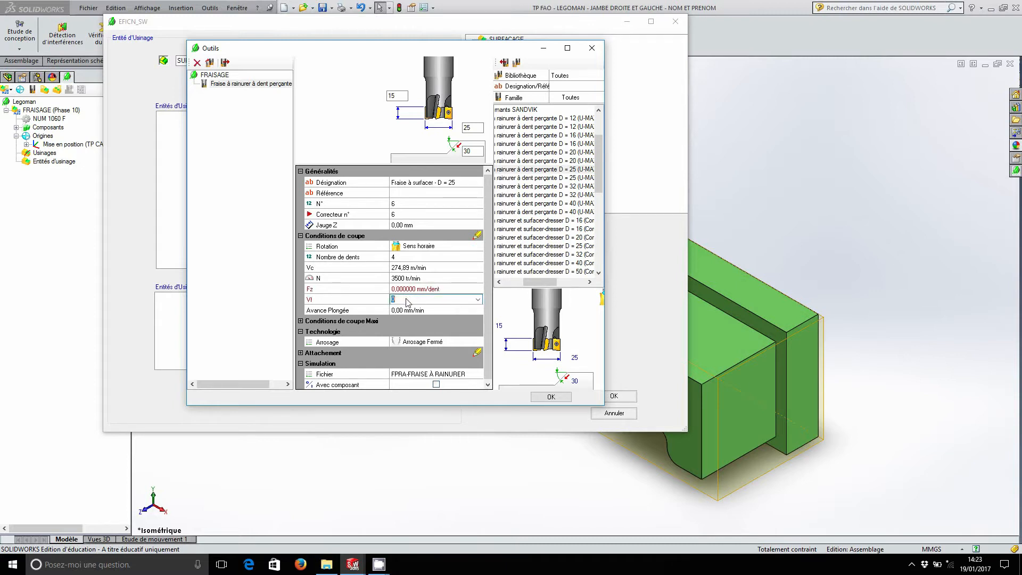
pyautogui.press('Return')
pyautogui.click(404, 314)
pyautogui.write('200')
pyautogui.press('Return')
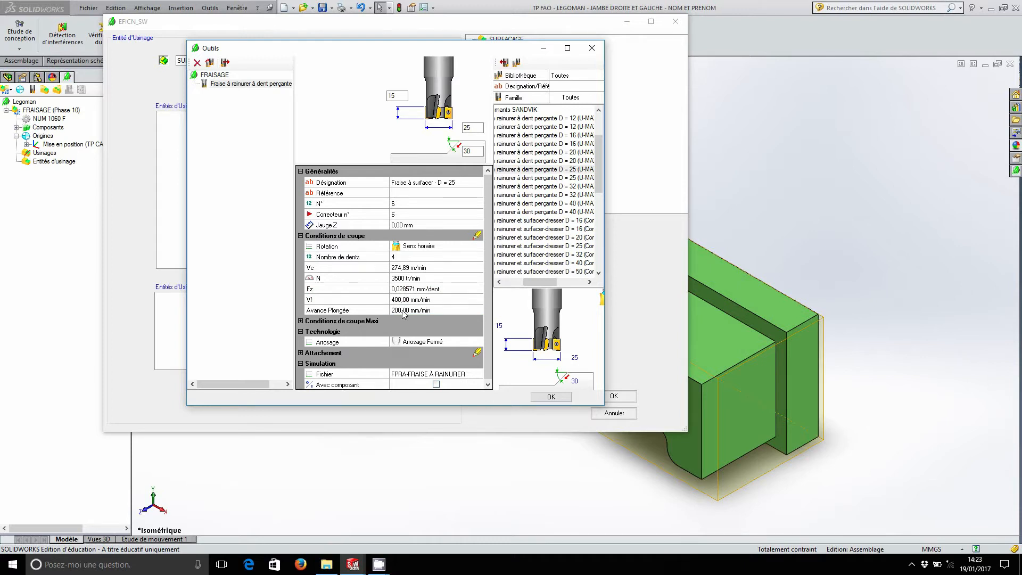
# Step: Set the tool's coolant to Arrosages 1 et 2 Ouverts and validate the tool list
pyautogui.click(419, 341)
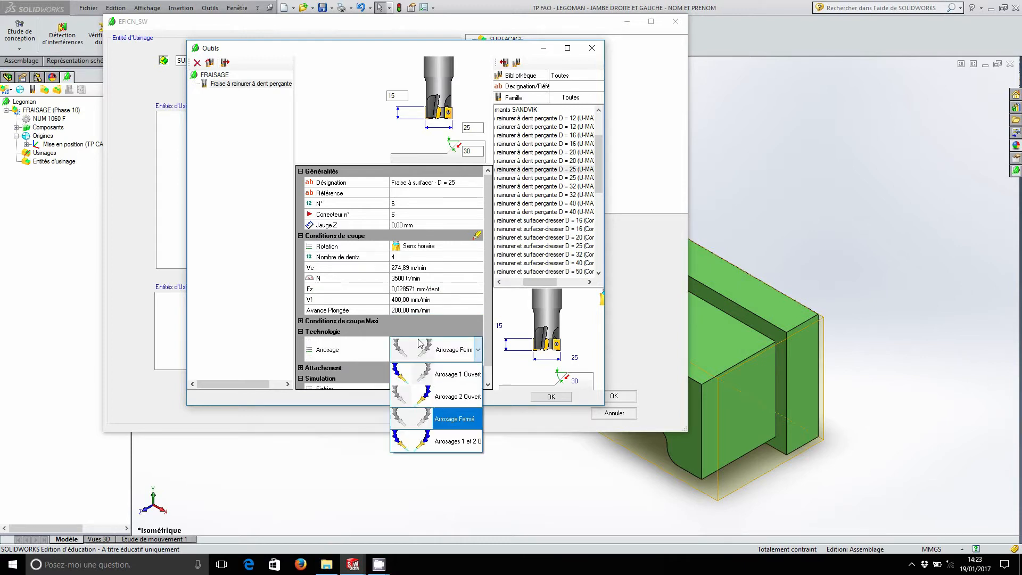
pyautogui.click(436, 440)
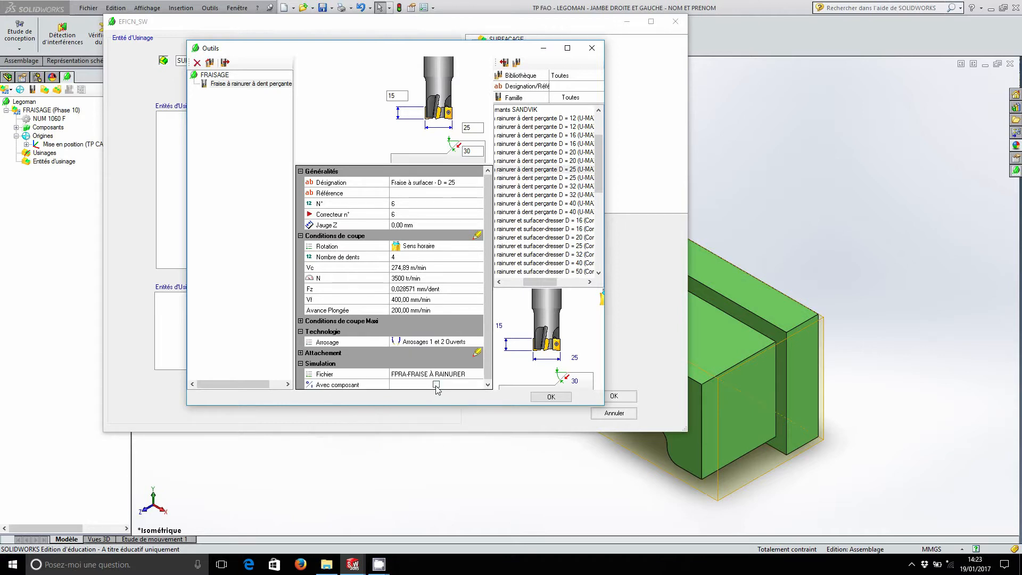
pyautogui.click(542, 397)
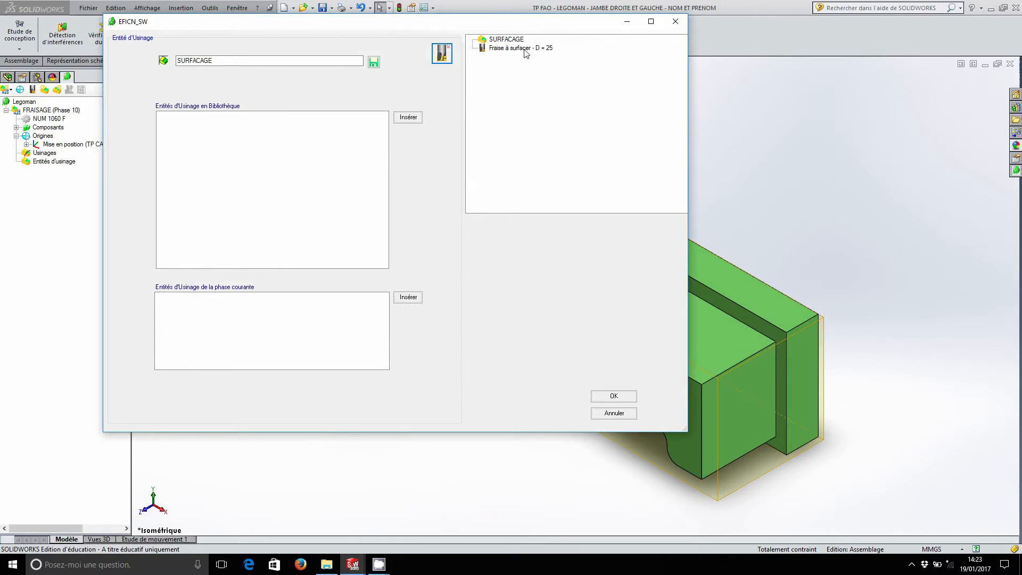
# Step: Add a Surfacer operation to the Fraise à surfacer - D = 25 tool
pyautogui.click(521, 48)
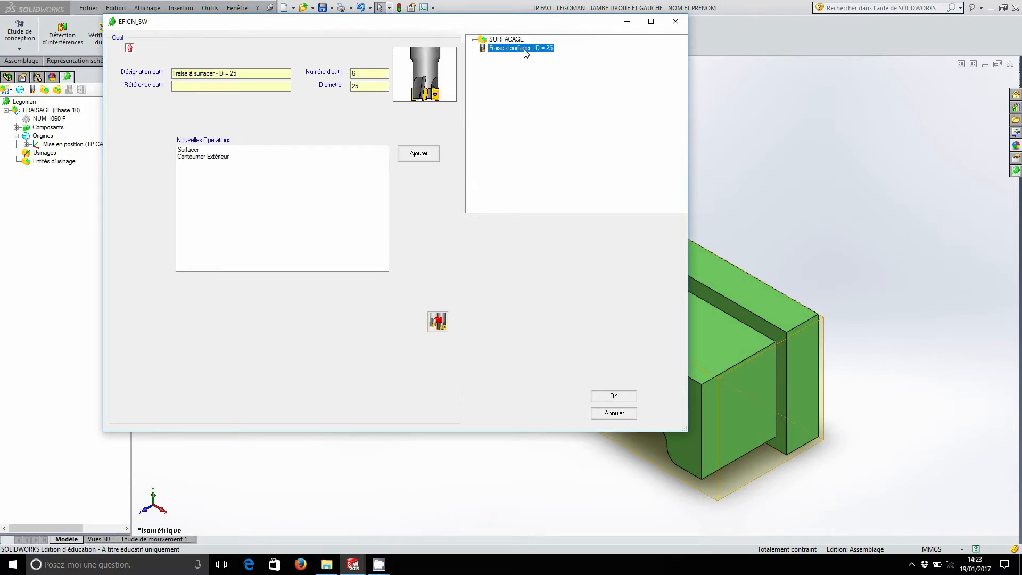
pyautogui.click(195, 150)
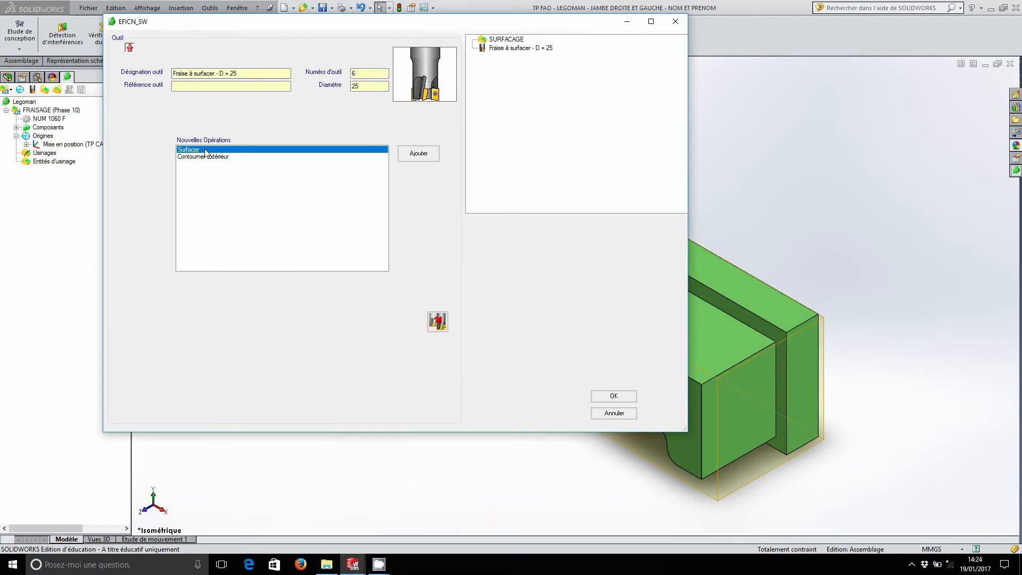
pyautogui.click(433, 156)
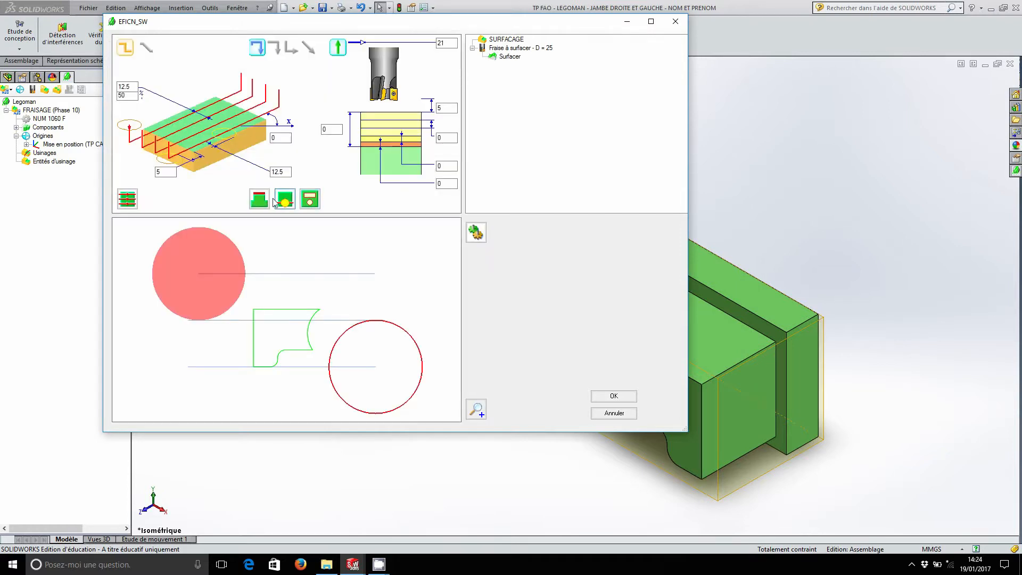
# Step: Extend the facing to the stock with 99 % tool engagement and a single centred pass, validate the operation and save the assembly
pyautogui.click(260, 199)
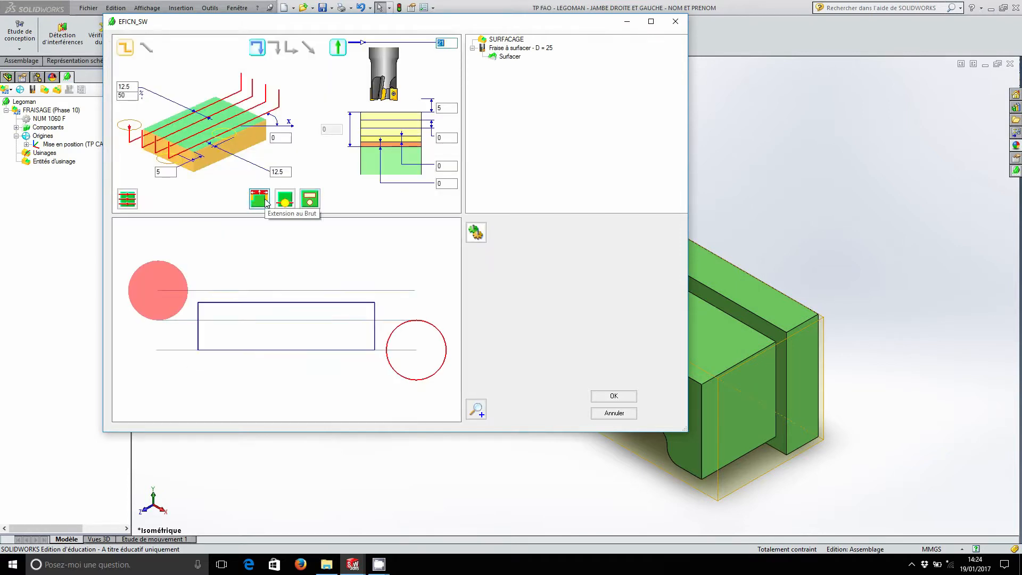
pyautogui.doubleClick(125, 95)
pyautogui.write('99')
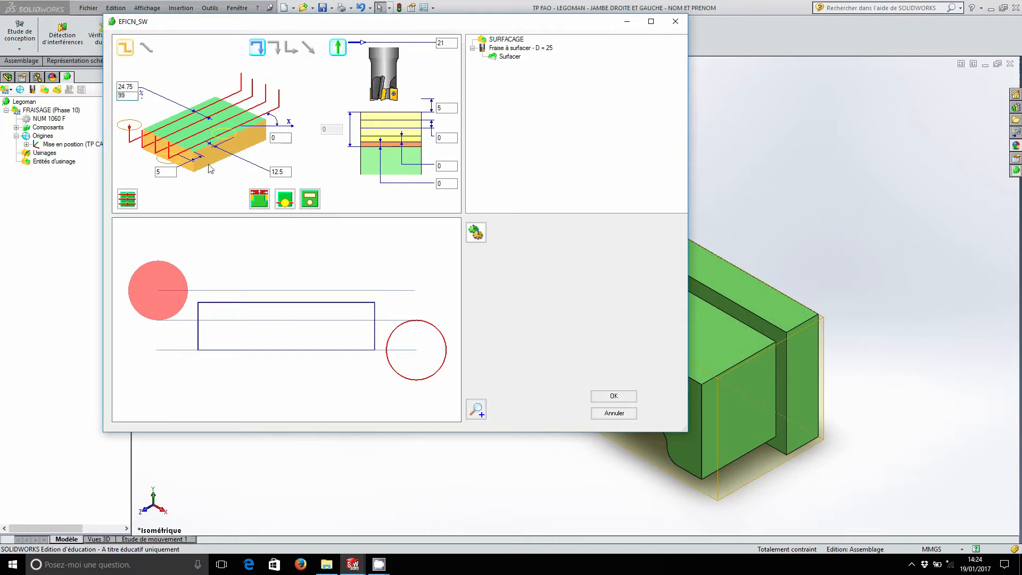
pyautogui.click(286, 201)
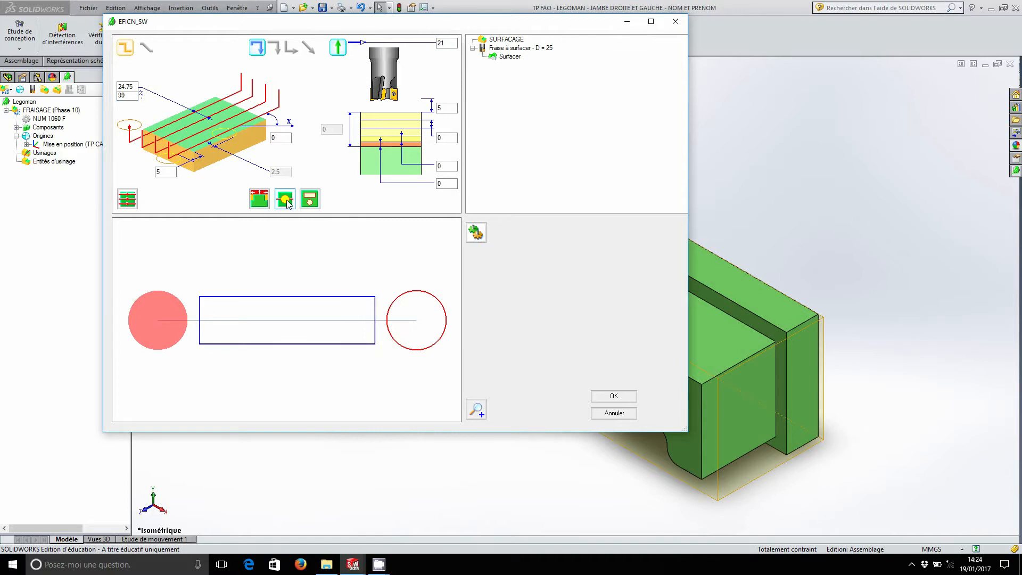
pyautogui.doubleClick(441, 43)
pyautogui.click(448, 106)
pyautogui.click(614, 396)
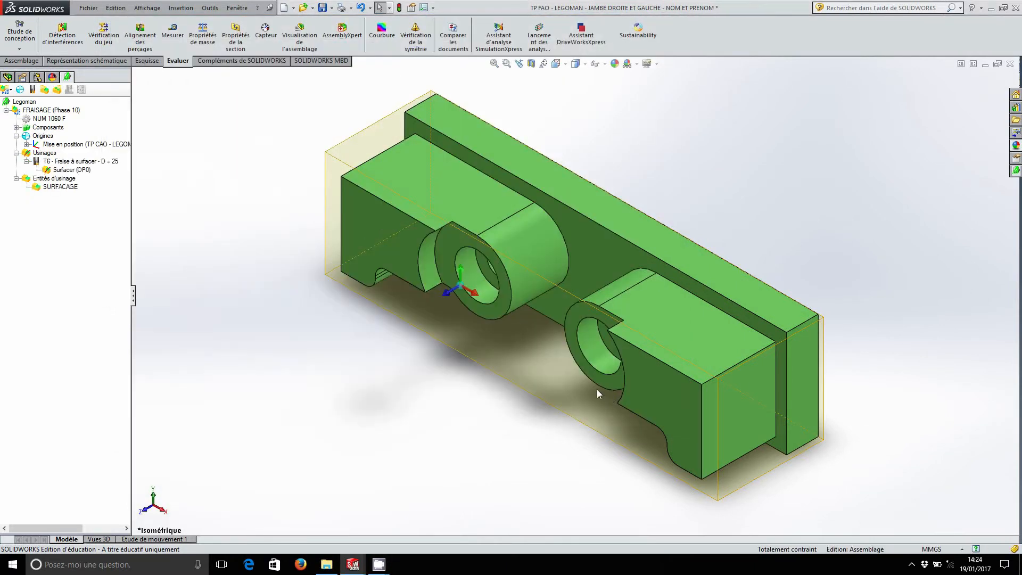
pyautogui.click(323, 7)
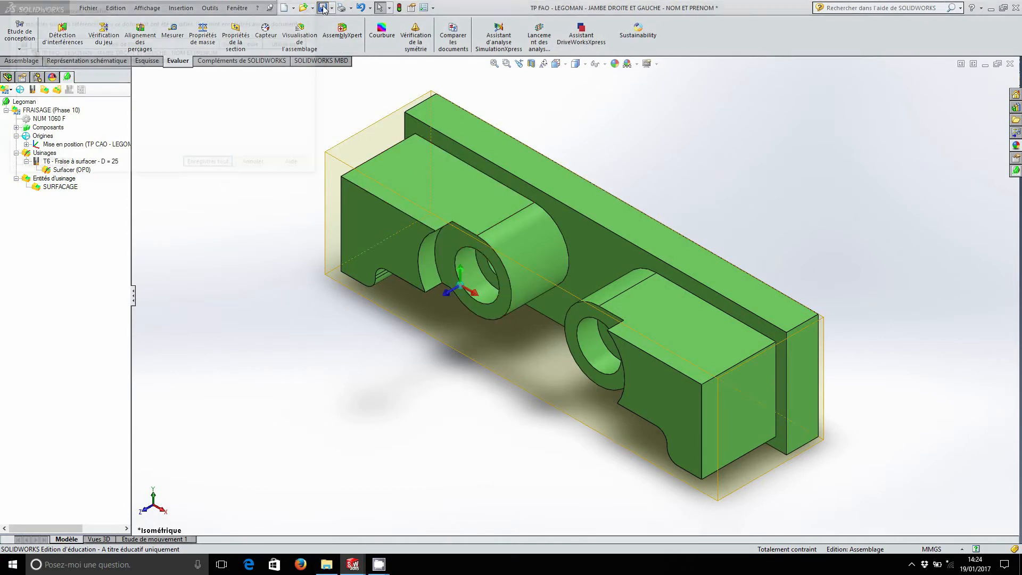
pyautogui.click(211, 166)
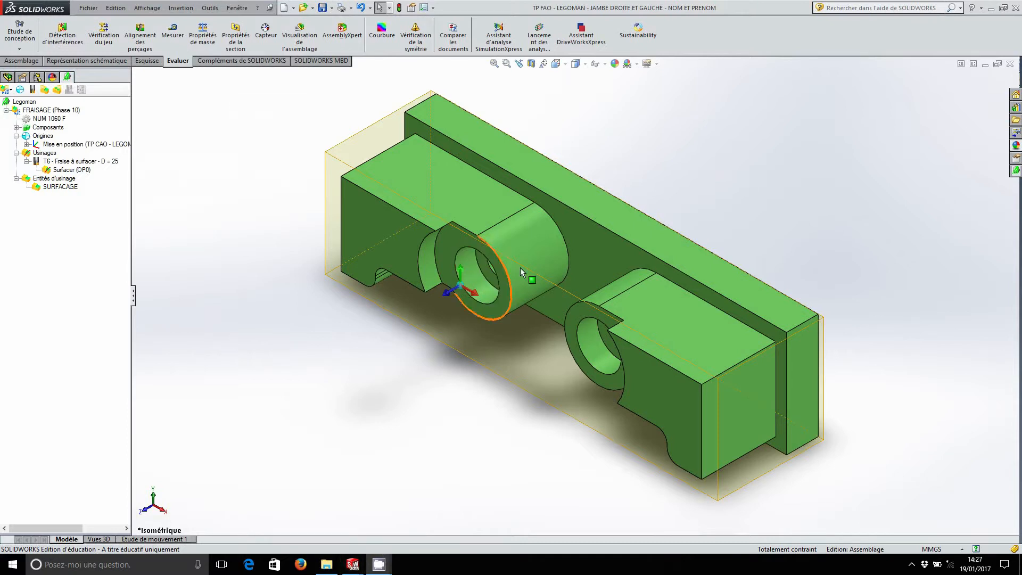
# Step: Create the POCHE OUVERTE machining entity from the recessed face surrounding both legs and open its tool management
pyautogui.click(592, 257)
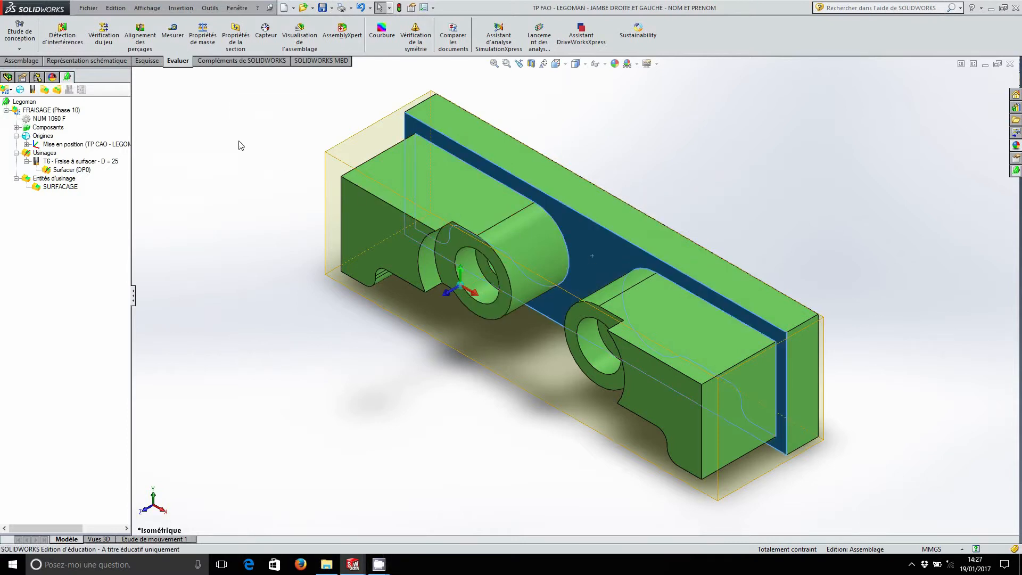
pyautogui.click(45, 92)
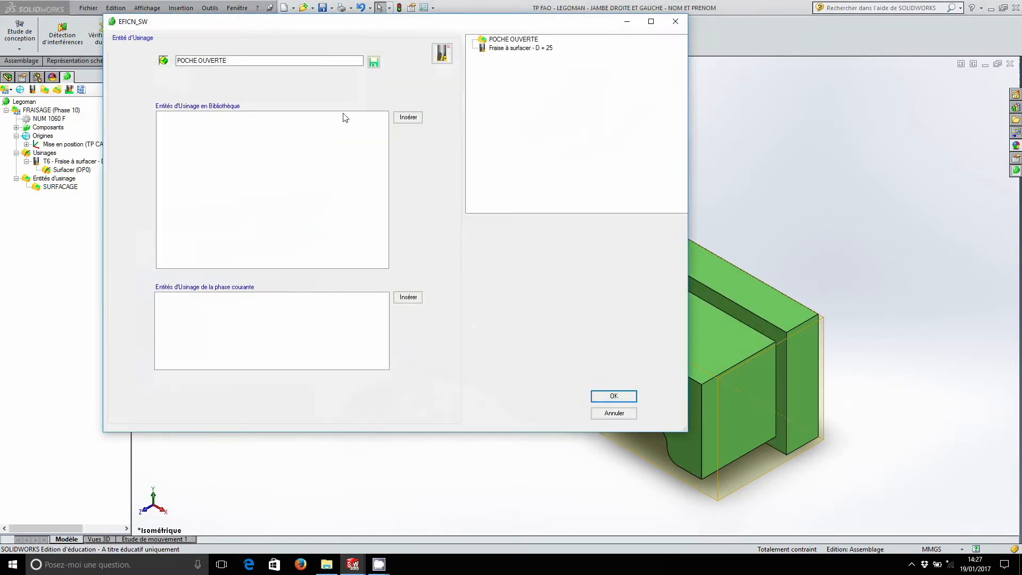
pyautogui.click(442, 60)
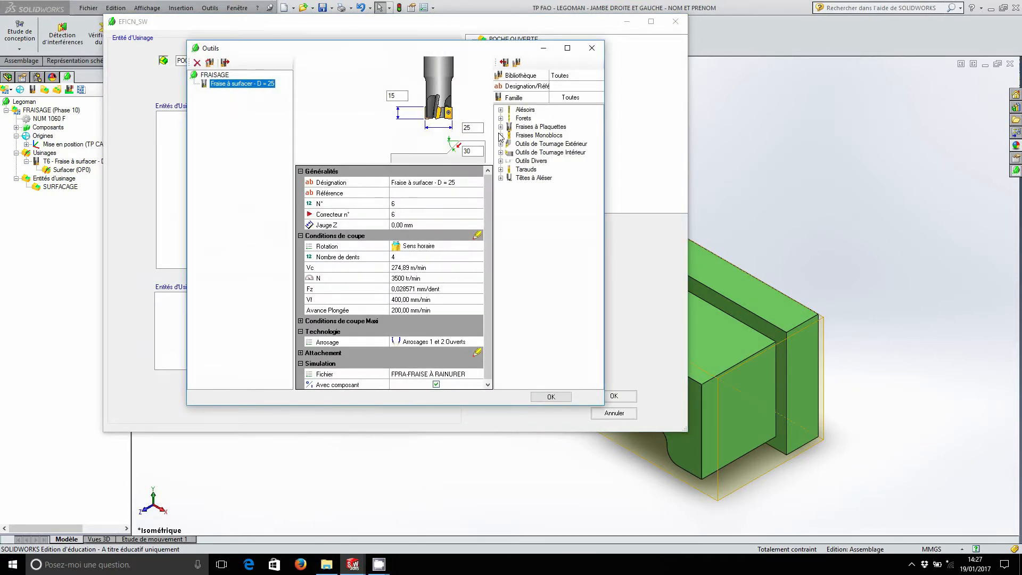
# Step: Add the DIN 844L D = 8 roughing end mill (TITEX D 3368*8) from the Fraises Monoblocs library to the phase's tools
pyautogui.click(501, 135)
pyautogui.click(508, 195)
pyautogui.click(514, 204)
pyautogui.moveTo(527, 383); pyautogui.dragTo(569, 392)
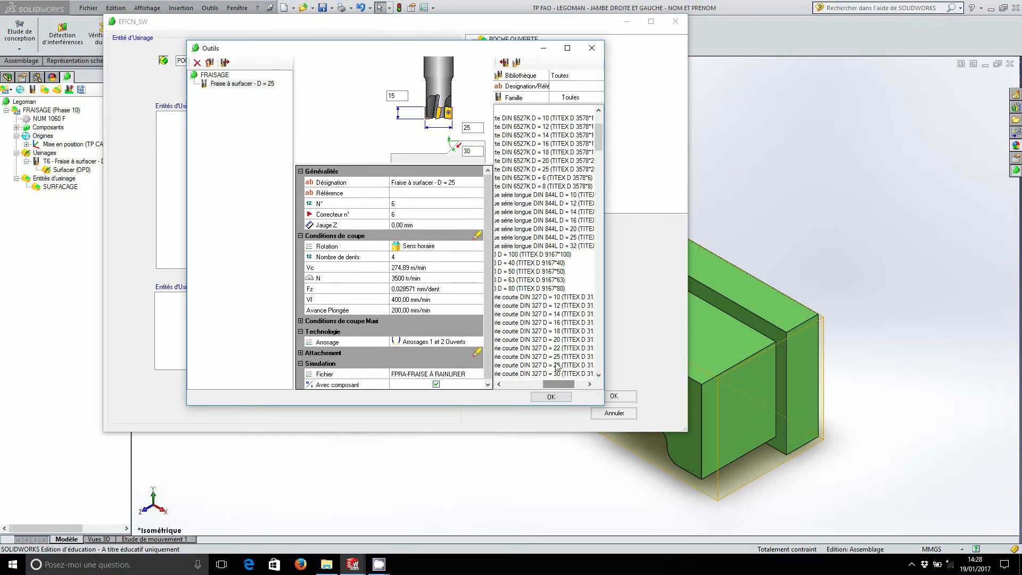
pyautogui.click(533, 186)
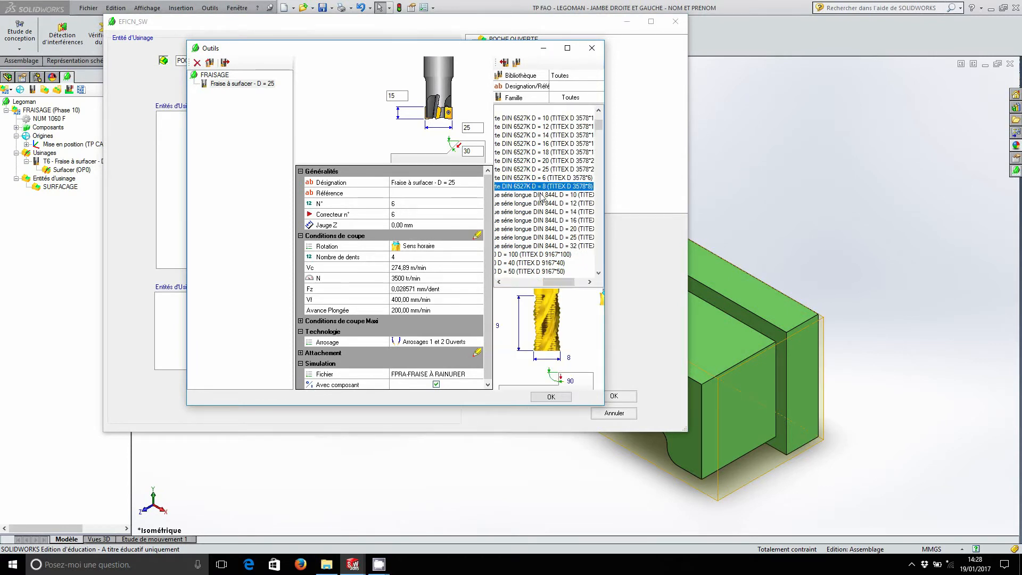
pyautogui.click(598, 273)
pyautogui.click(598, 275)
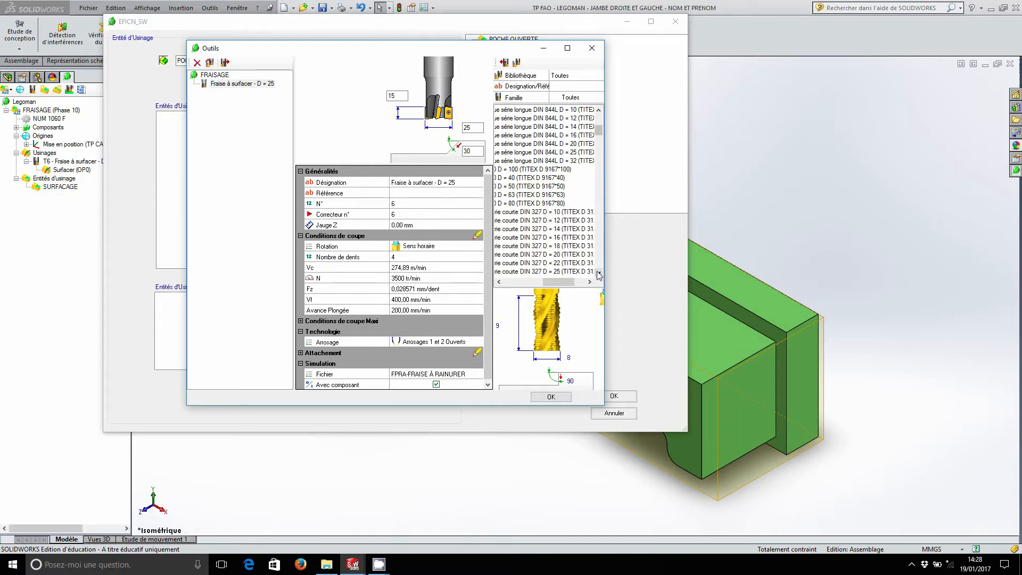
pyautogui.click(598, 274)
pyautogui.click(598, 274)
pyautogui.click(600, 274)
pyautogui.click(601, 274)
pyautogui.click(601, 274)
pyautogui.click(601, 274)
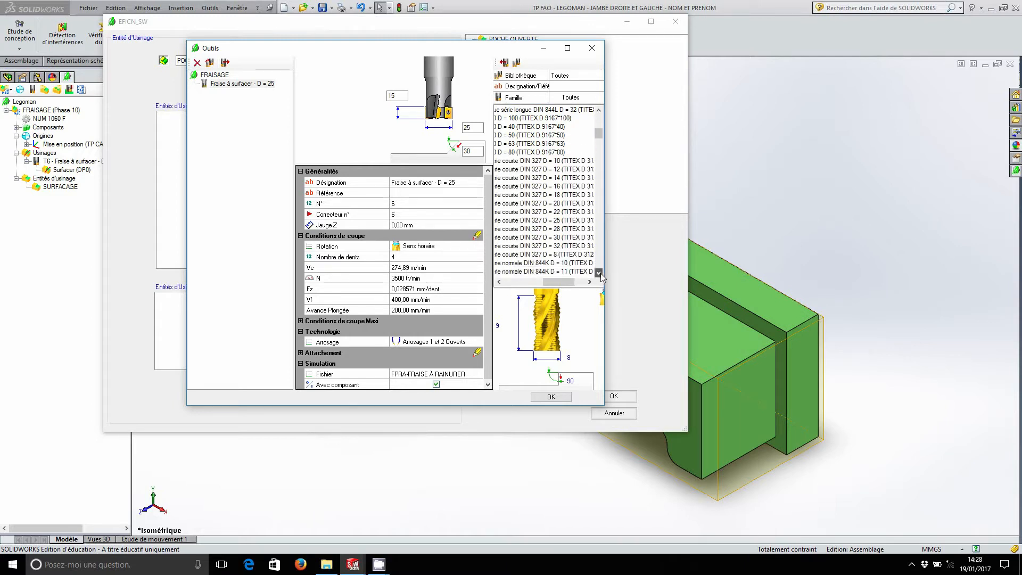
pyautogui.click(567, 254)
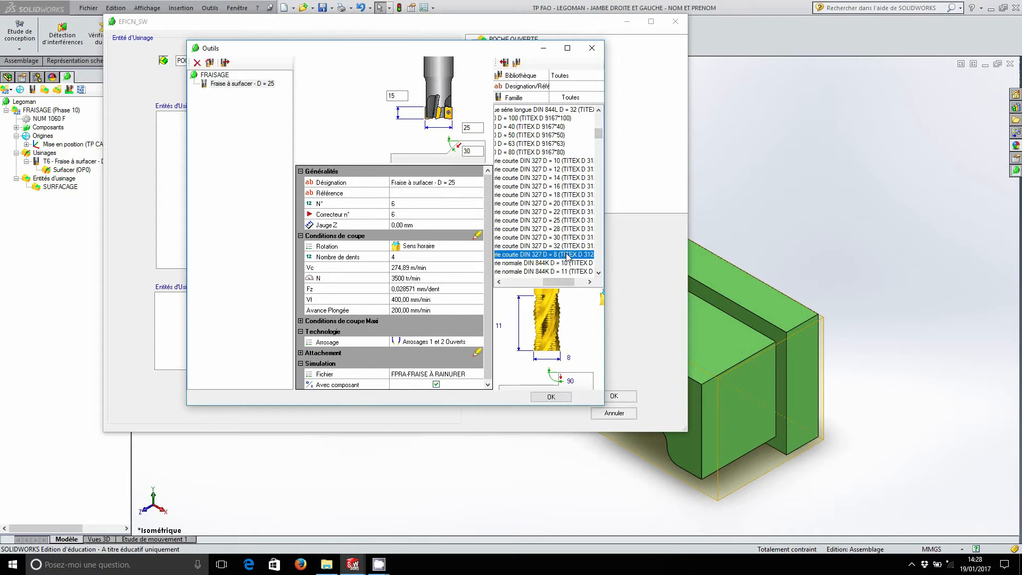
pyautogui.click(599, 274)
pyautogui.click(599, 273)
pyautogui.click(599, 274)
pyautogui.click(600, 273)
pyautogui.click(600, 274)
pyautogui.click(600, 274)
pyautogui.click(601, 274)
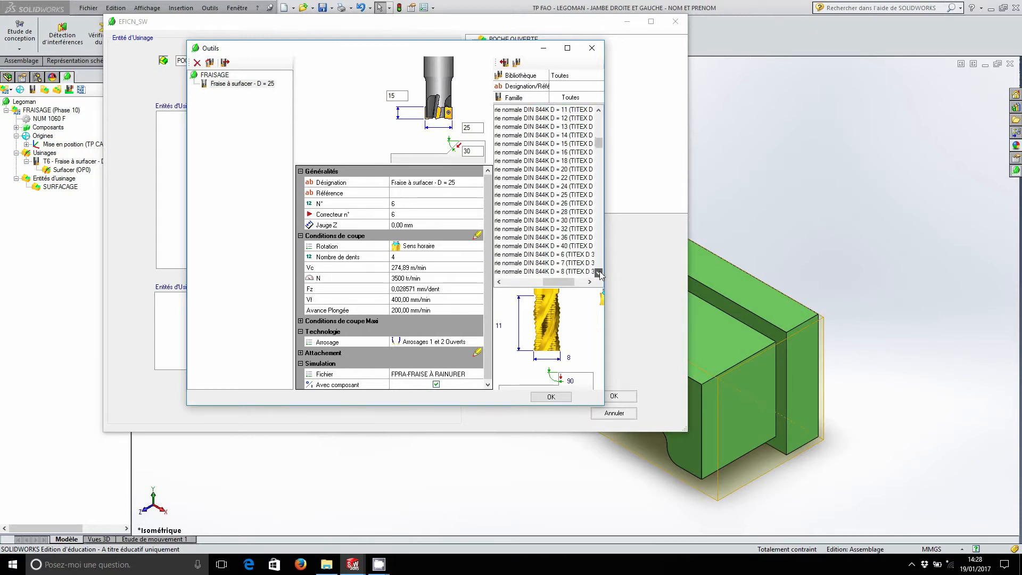
pyautogui.click(600, 274)
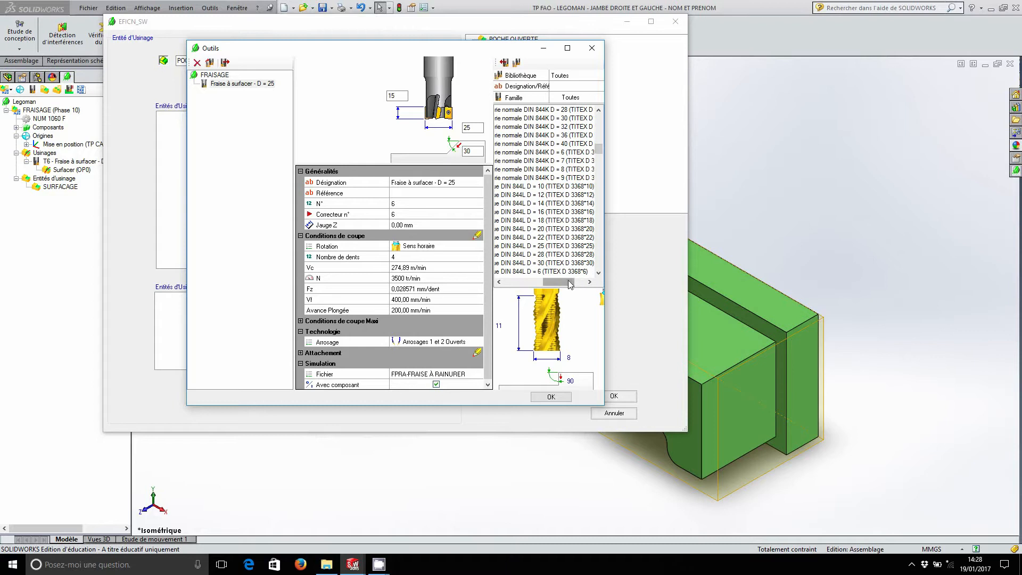
pyautogui.scroll(-2, 584, 275)
pyautogui.click(568, 263)
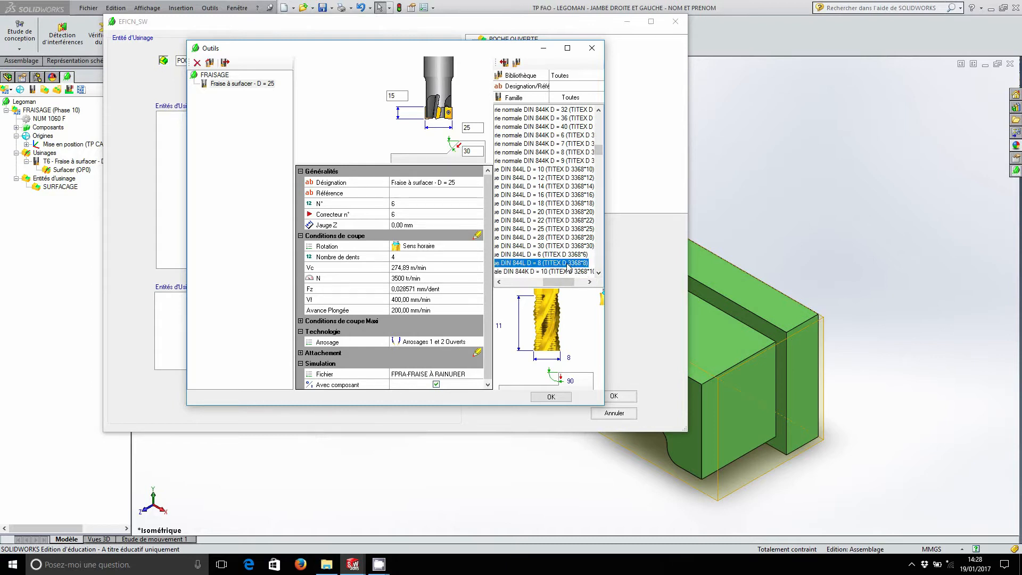
pyautogui.click(503, 62)
# Step: Clear the new cutter's reference, shorten its designation to Fraise ébauche - D = 8 and assign it tool number 4
pyautogui.click(438, 195)
pyautogui.press('Delete')
pyautogui.click(430, 182)
pyautogui.moveTo(403, 183); pyautogui.dragTo(469, 183)
pyautogui.press('Delete')
pyautogui.press('BackSpace')
pyautogui.press('BackSpace')
pyautogui.press('BackSpace')
pyautogui.press('BackSpace')
pyautogui.click(387, 183)
pyautogui.click(433, 182)
pyautogui.click(405, 203)
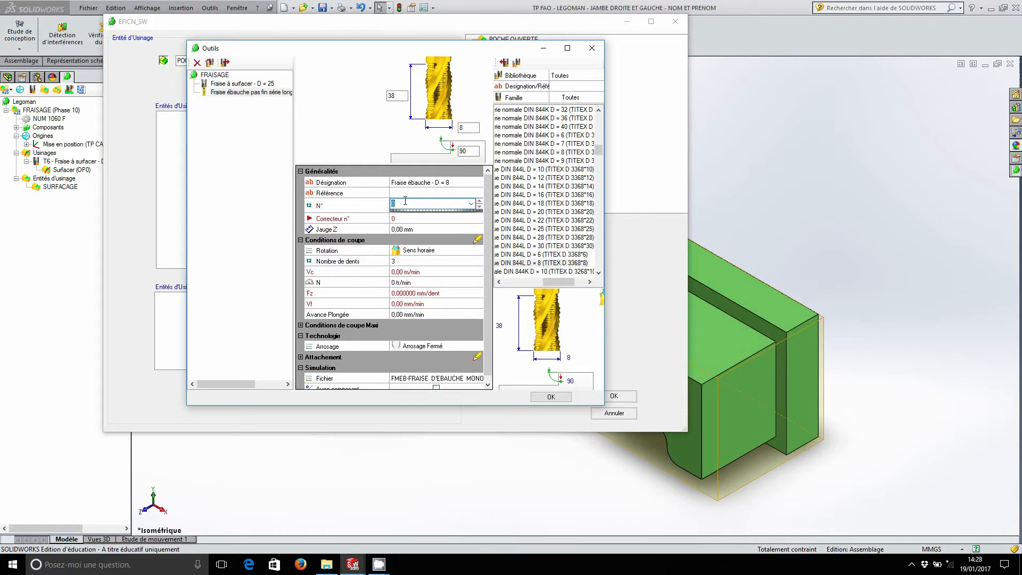
pyautogui.press('Return')
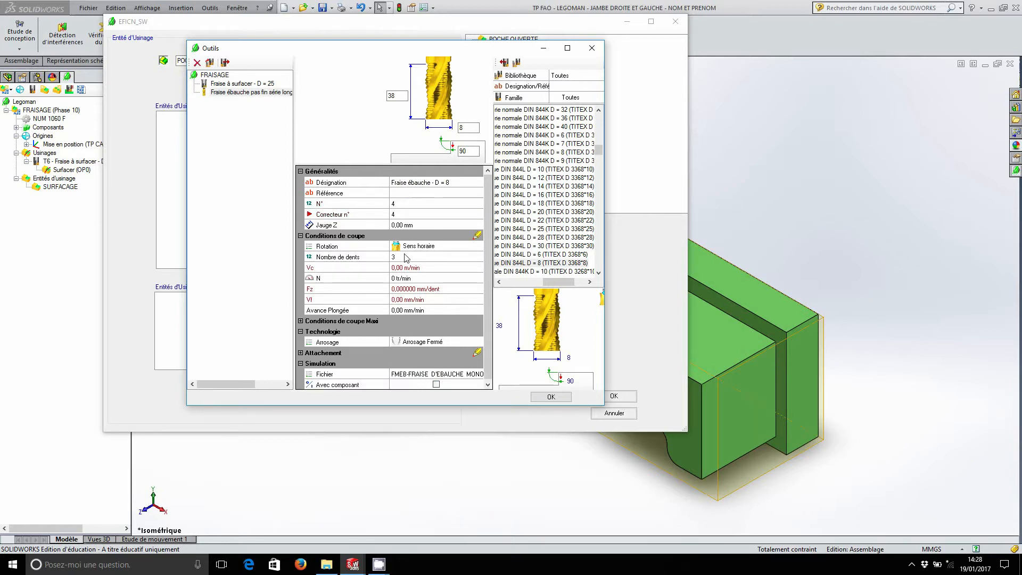
# Step: Set the roughing cutter's cutting conditions to N 4000 tr/min, Vf 200 mm/min and a plunge feed of 100 mm/min
pyautogui.click(399, 279)
pyautogui.write('4000')
pyautogui.press('Return')
pyautogui.click(398, 300)
pyautogui.write('200')
pyautogui.press('Return')
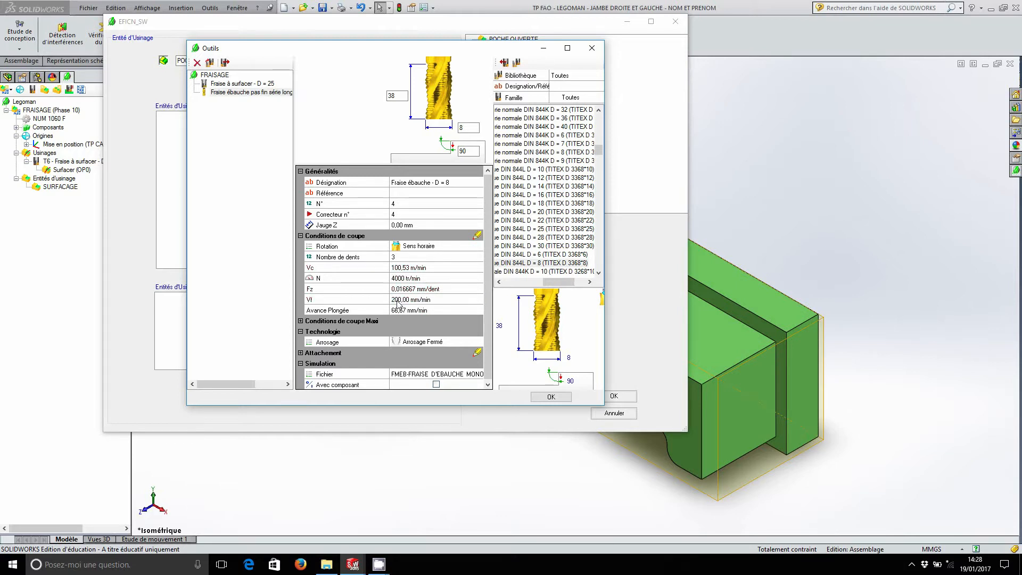
pyautogui.click(399, 310)
pyautogui.write('100')
pyautogui.press('Return')
# Step: Set the roughing cutter's coolant to Arrosages 1 et 2 Ouverts, enable Avec composant for simulation and validate the tools
pyautogui.click(437, 342)
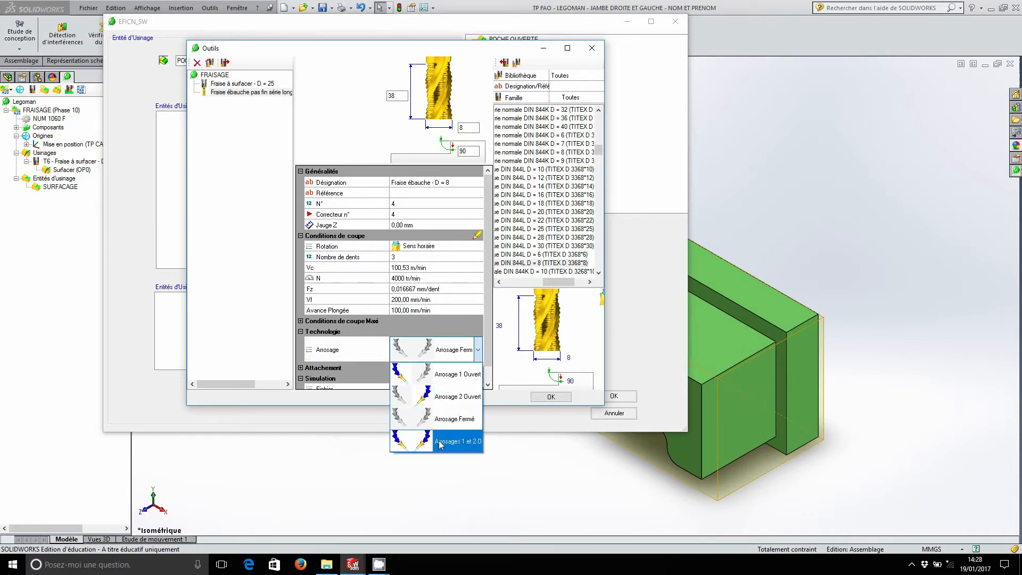
pyautogui.click(442, 446)
pyautogui.click(436, 384)
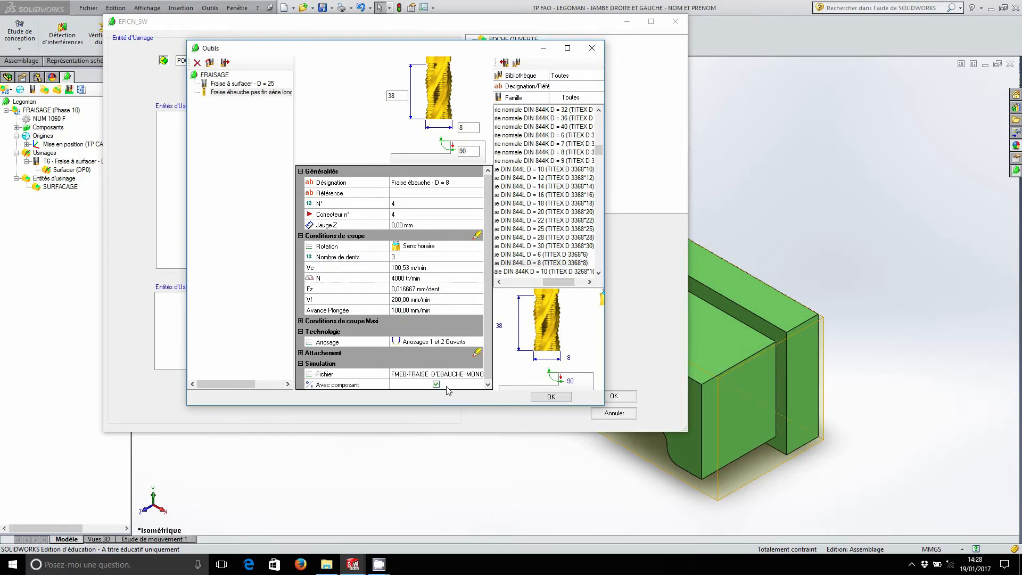
pyautogui.click(551, 397)
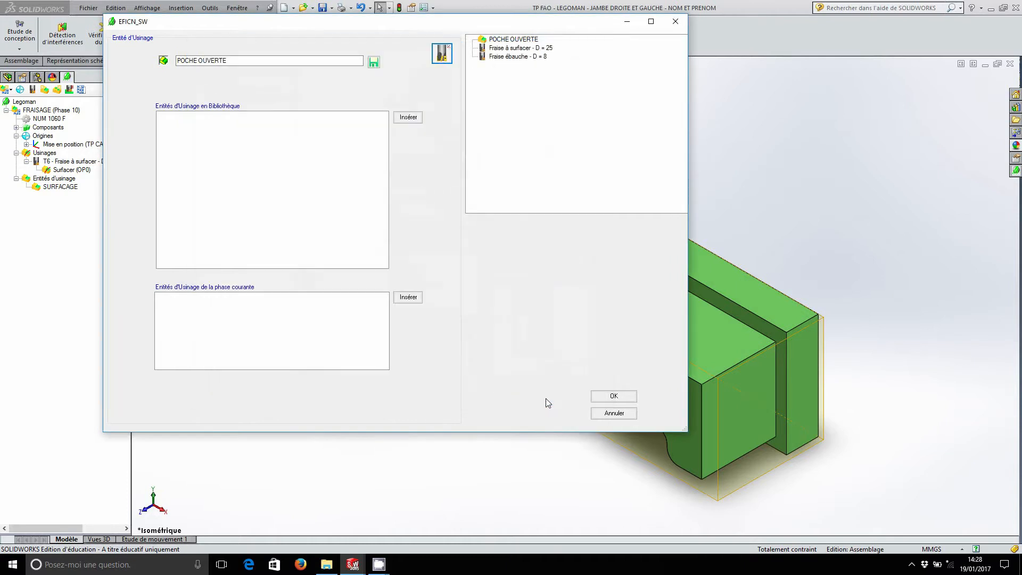
# Step: Add an Ebaucher poche operation to the Fraise ébauche - D = 8 tool
pyautogui.click(526, 57)
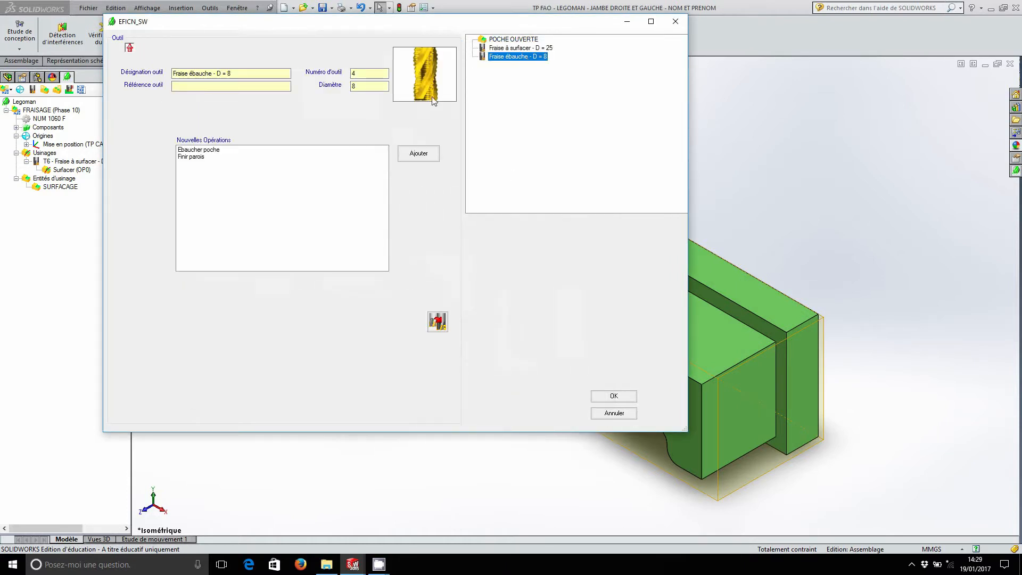
pyautogui.click(221, 151)
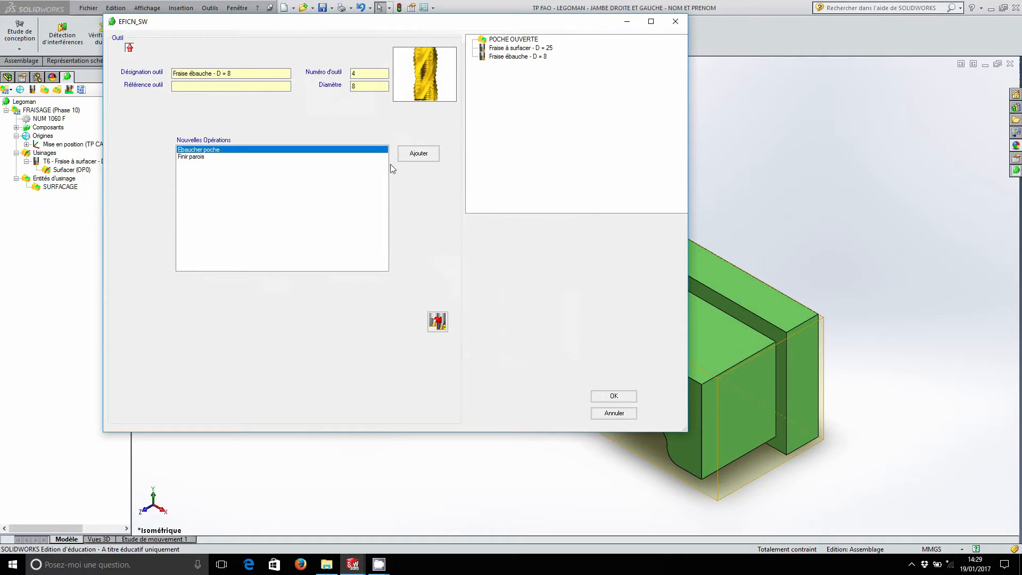
pyautogui.click(434, 154)
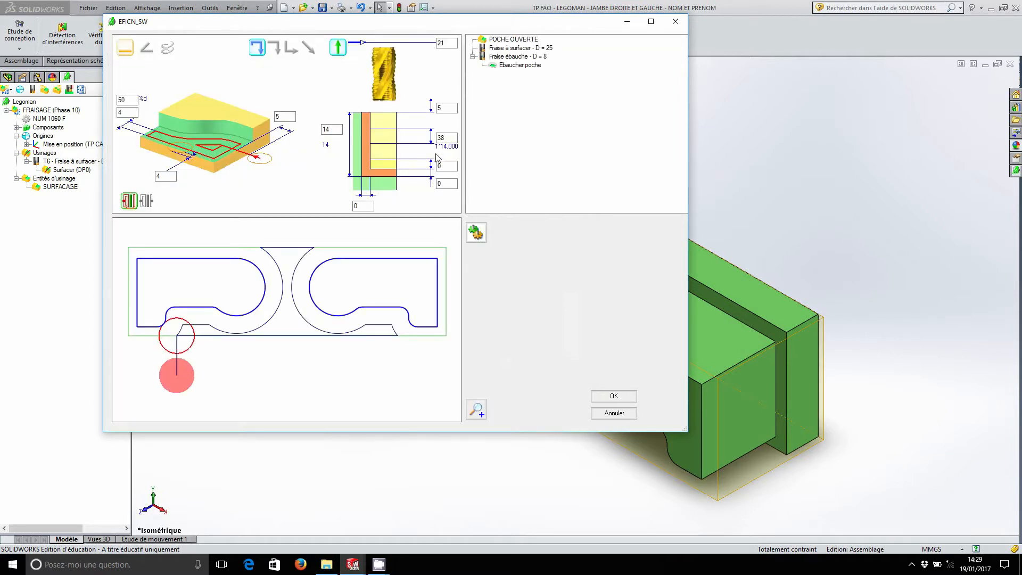
# Step: Set the pocket roughing to a 5 mm depth per pass, leaving 0.2 mm of stock on the walls and floor
pyautogui.click(293, 336)
pyautogui.click(291, 343)
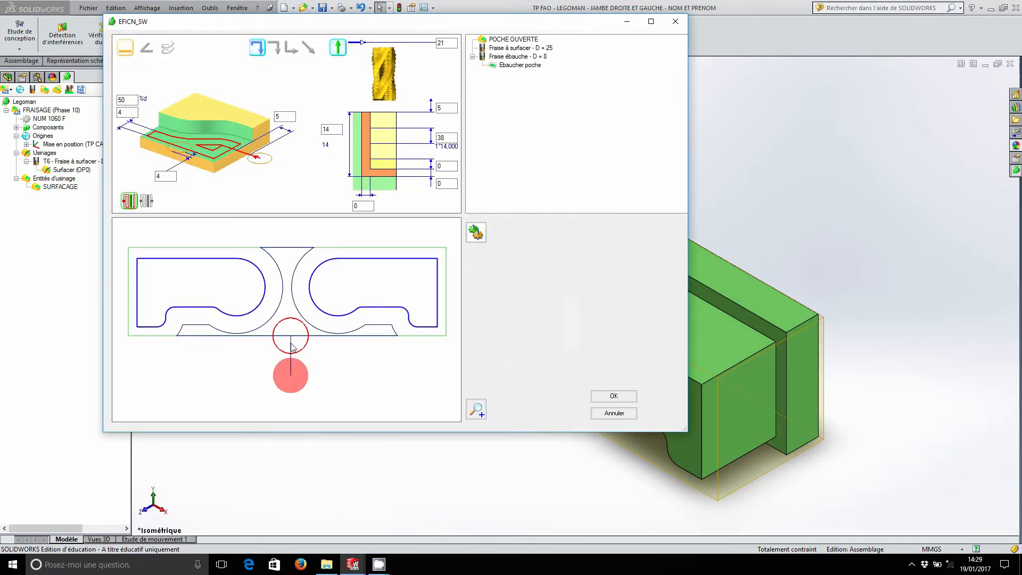
pyautogui.doubleClick(441, 137)
pyautogui.click(364, 206)
pyautogui.click(444, 184)
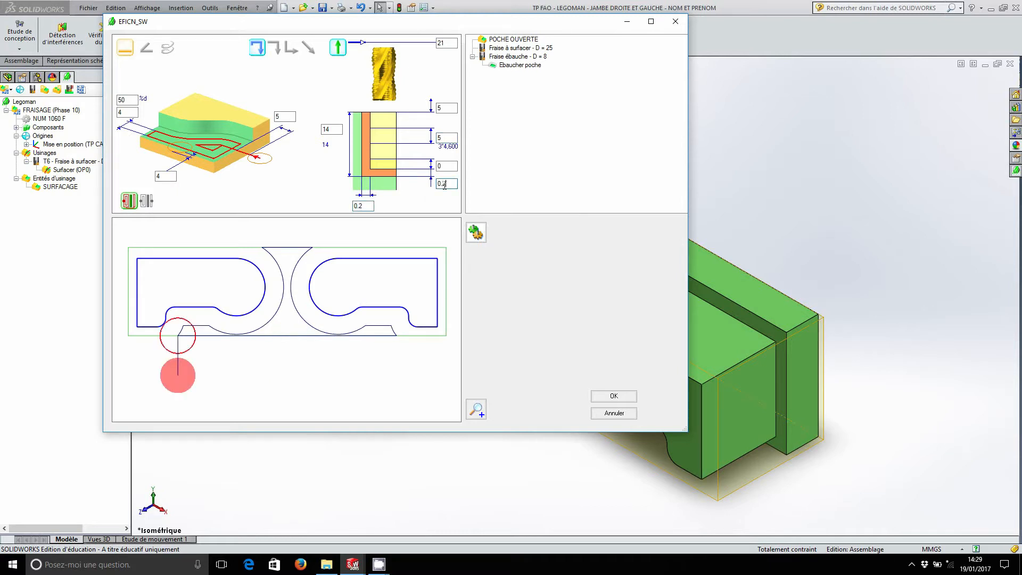
# Step: Set the roughing's approach height to 5 mm, place the tool entry near the middle of the lower open edge and validate the entity
pyautogui.doubleClick(442, 44)
pyautogui.click(449, 108)
pyautogui.click(296, 338)
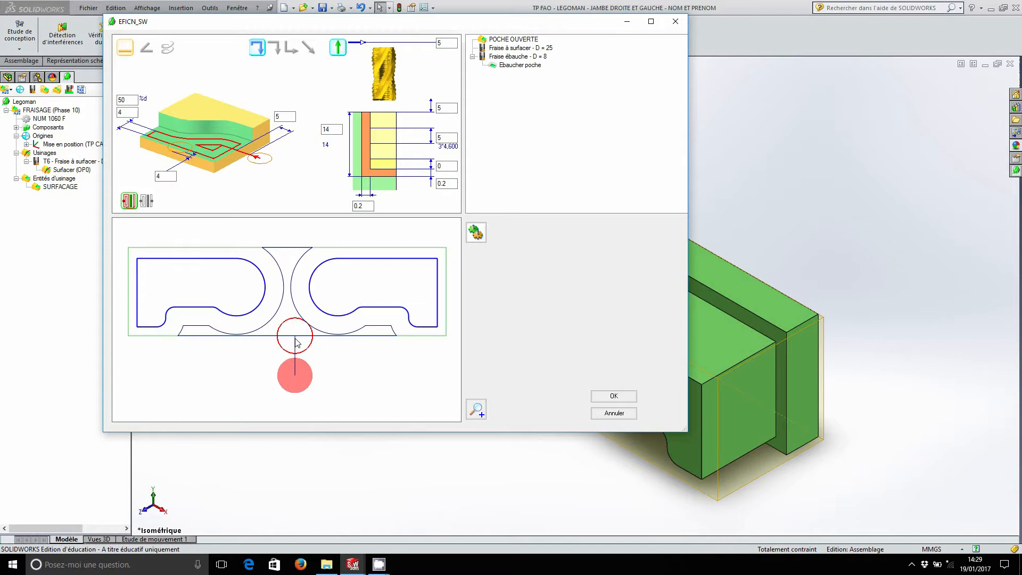
pyautogui.click(602, 396)
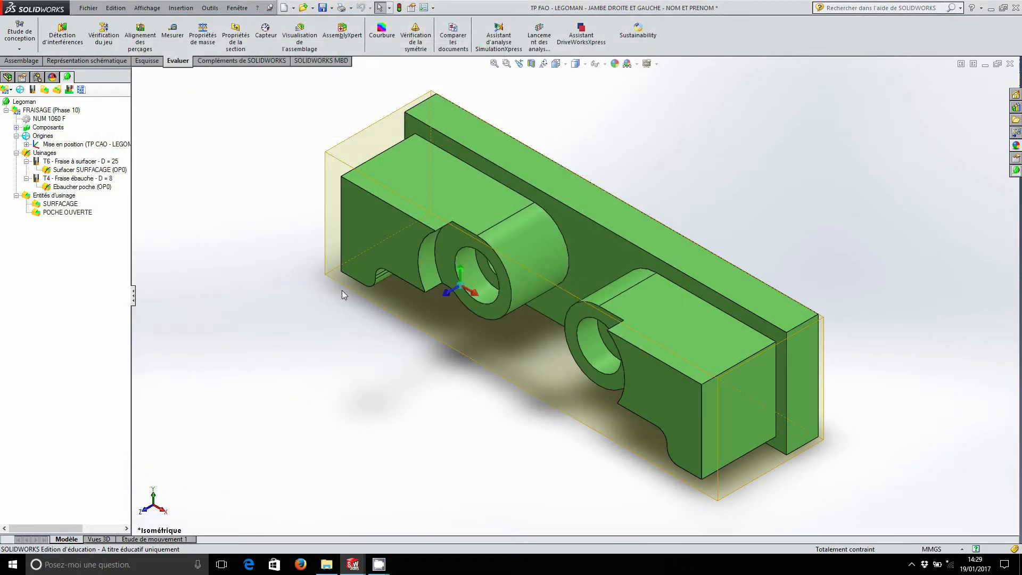
# Step: Save the assembly with all its modified documents, rebuilding it before saving
pyautogui.click(323, 8)
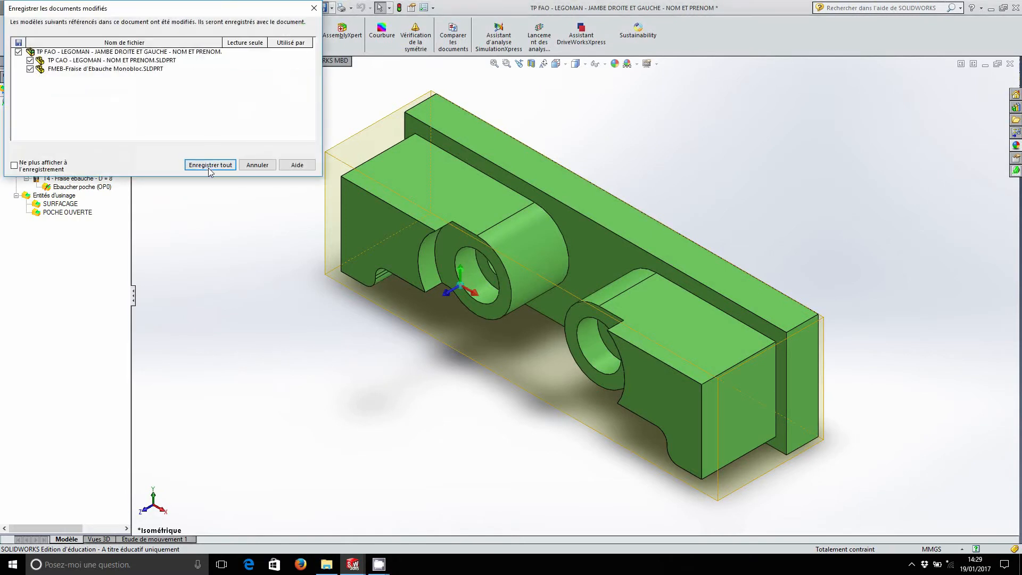
pyautogui.click(210, 165)
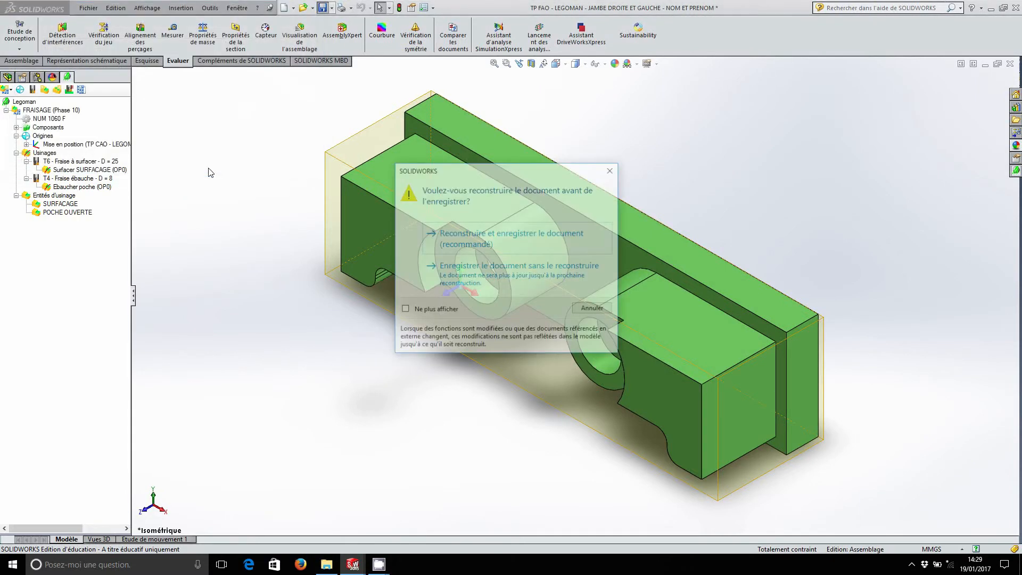
pyautogui.click(475, 243)
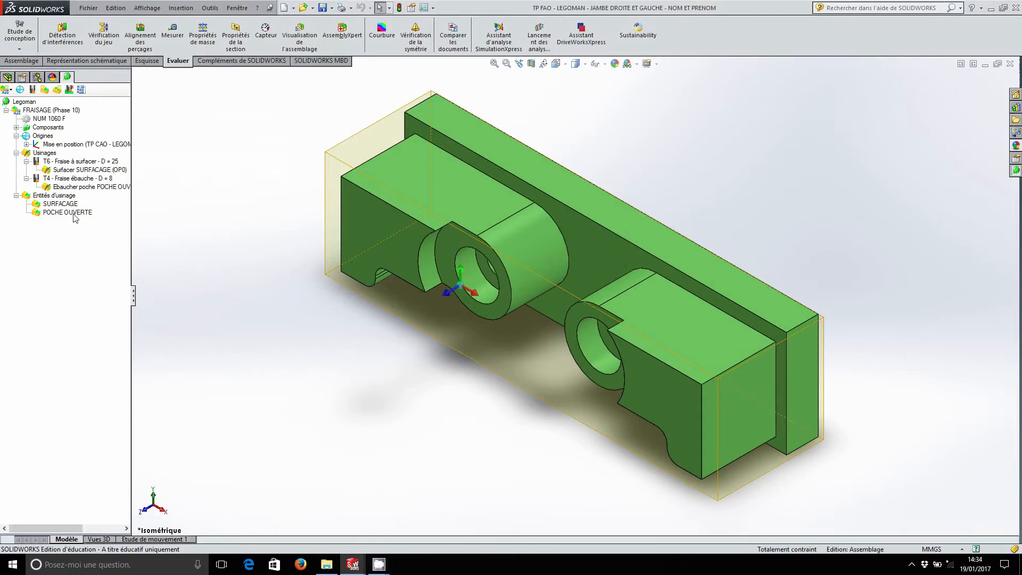
# Step: Edit the POCHE OUVERTE entity and add a Finir parois operation to the Fraise ébauche - D = 8 tool
pyautogui.rightClick(74, 215)
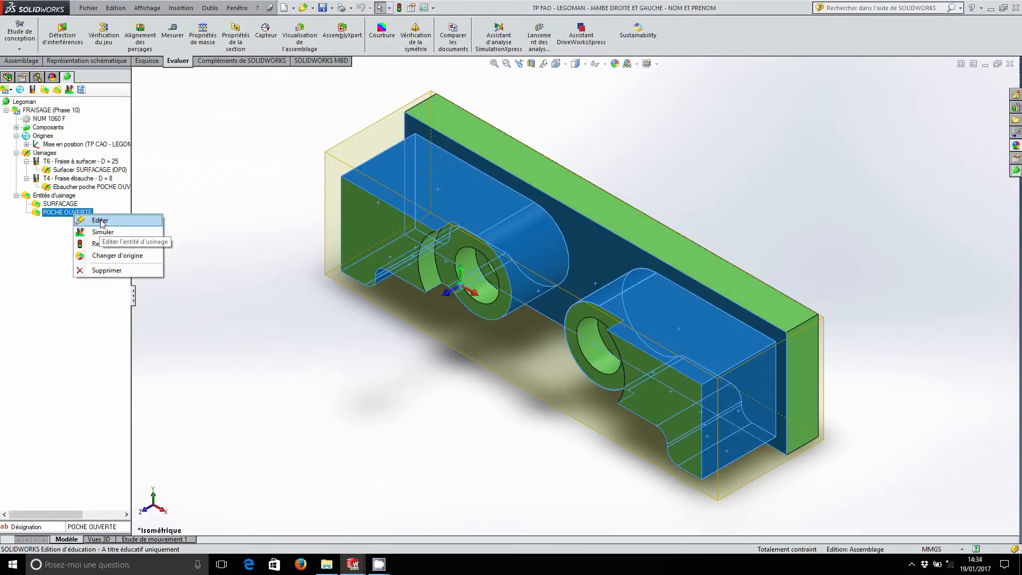
pyautogui.click(101, 222)
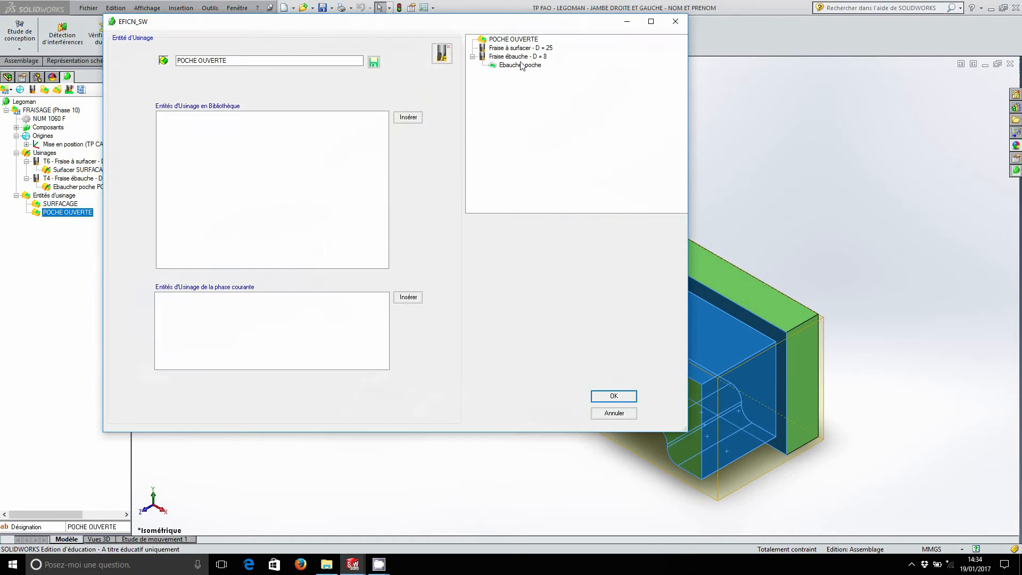
pyautogui.click(525, 57)
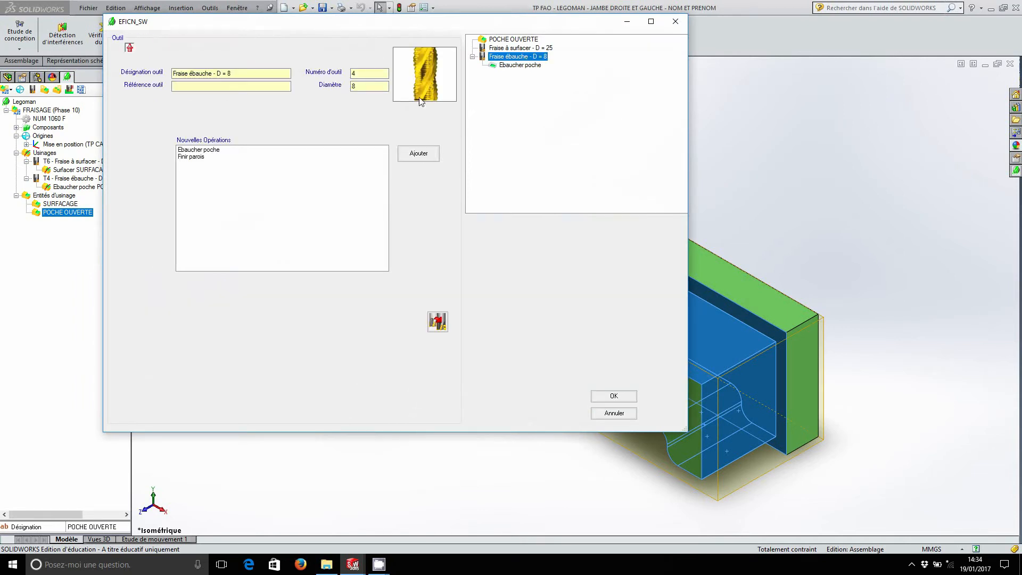
pyautogui.click(197, 157)
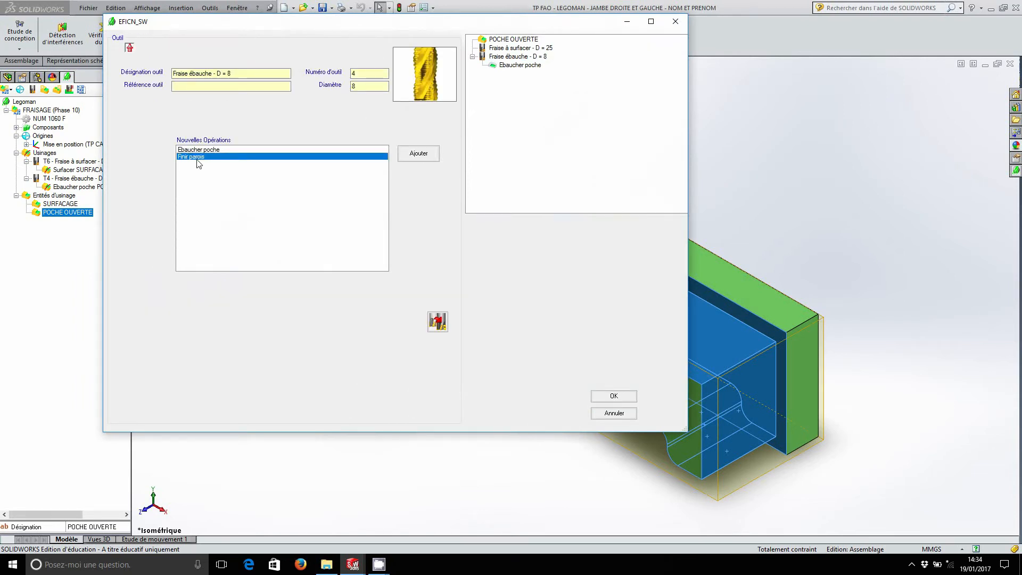
pyautogui.click(434, 155)
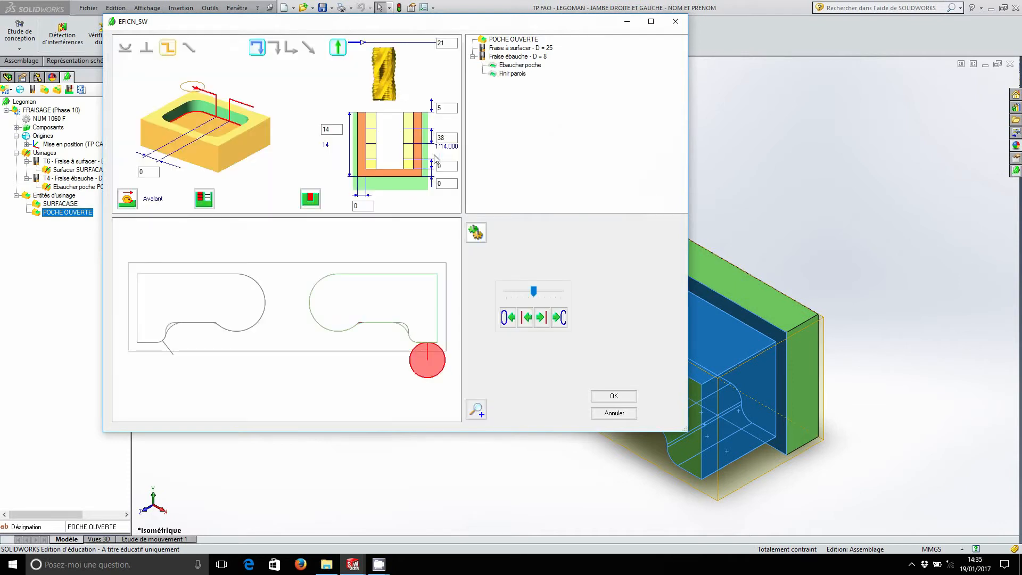
# Step: Give the wall finishing a circular-arc approach and move the entry points to the outer end edges of both leg contours
pyautogui.click(126, 49)
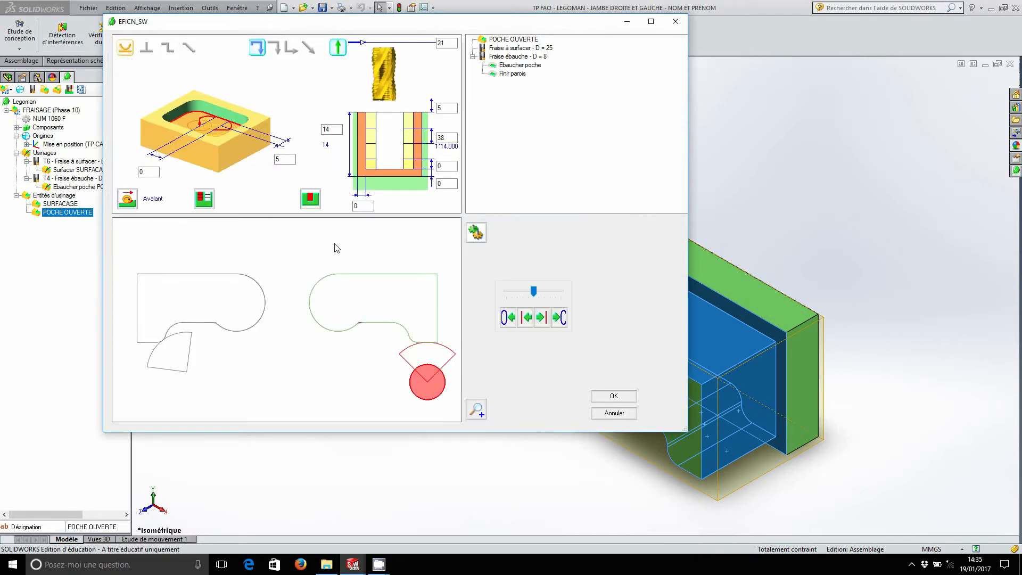
pyautogui.click(508, 318)
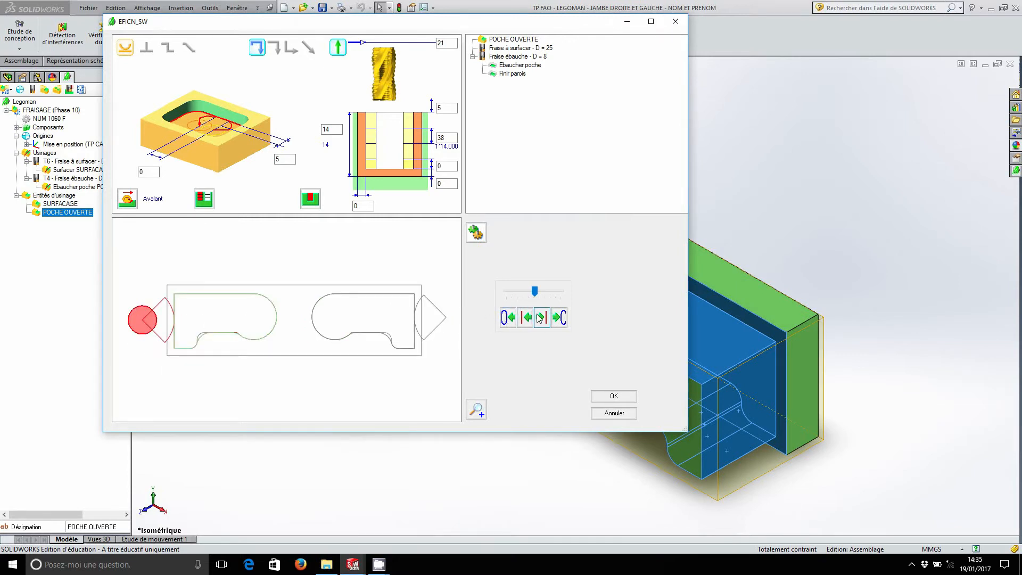
pyautogui.click(559, 318)
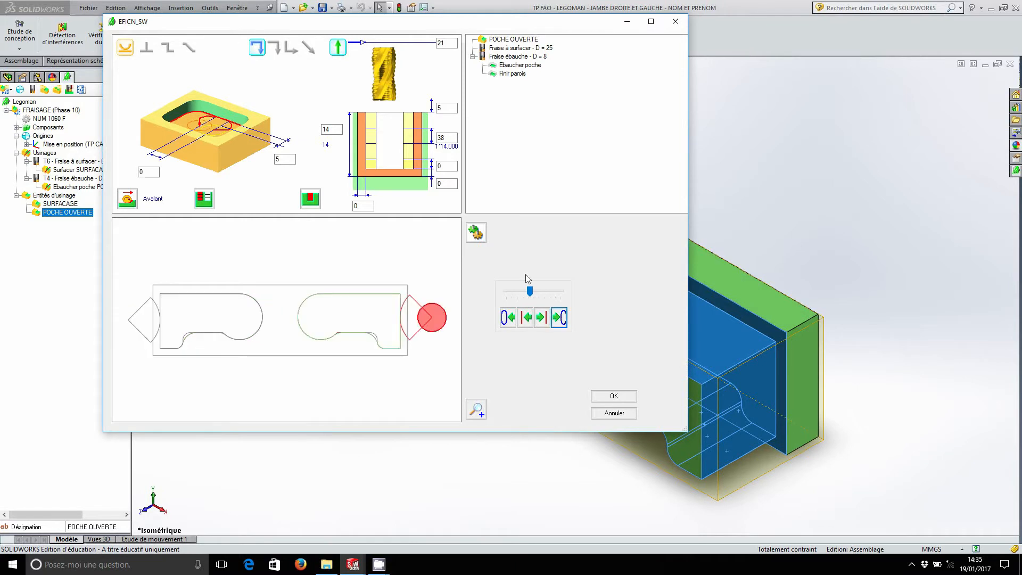
# Step: Set the wall finishing's roughing pass depth to 5 mm, its floor and wall allowances to 0.2 mm and its approach height to 5 mm
pyautogui.doubleClick(442, 138)
pyautogui.write('5')
pyautogui.click(448, 183)
pyautogui.doubleClick(364, 207)
pyautogui.doubleClick(441, 43)
pyautogui.moveTo(441, 48); pyautogui.dragTo(435, 48)
pyautogui.click(446, 107)
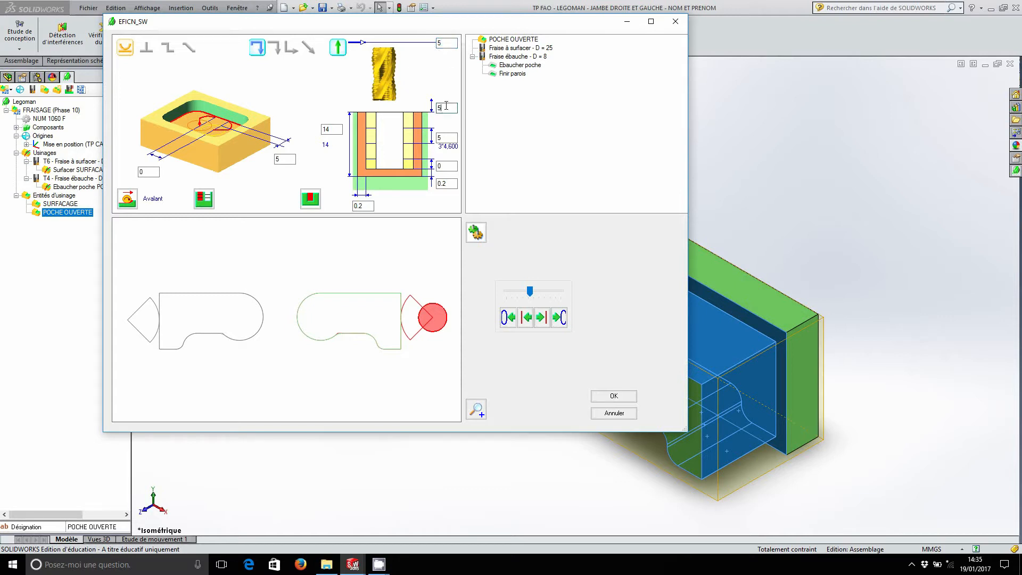
pyautogui.click(446, 137)
pyautogui.click(369, 206)
pyautogui.click(561, 321)
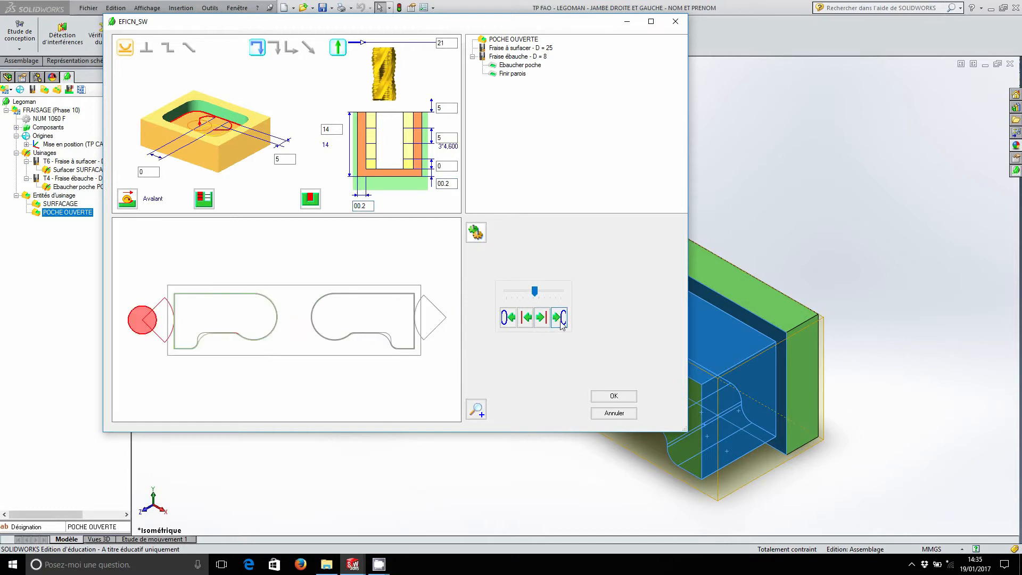
pyautogui.click(509, 318)
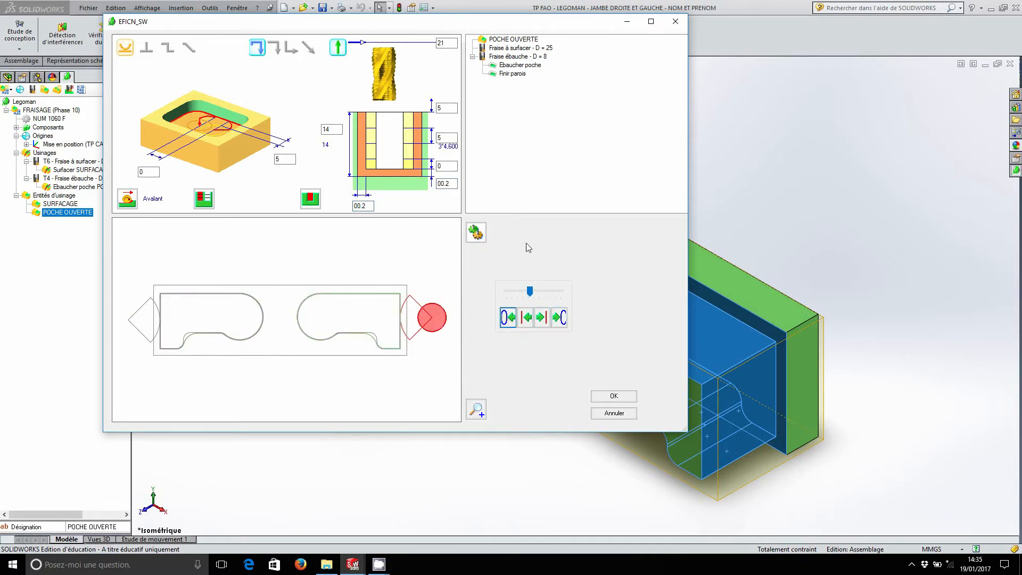
pyautogui.moveTo(448, 43); pyautogui.dragTo(409, 47)
# Step: Rename the Ebaucher poche and Finir parois operations as Ebauche 1 and Ebauche 2, validating the entity and saving the assembly
pyautogui.click(520, 66)
pyautogui.rightClick(521, 66)
pyautogui.click(538, 76)
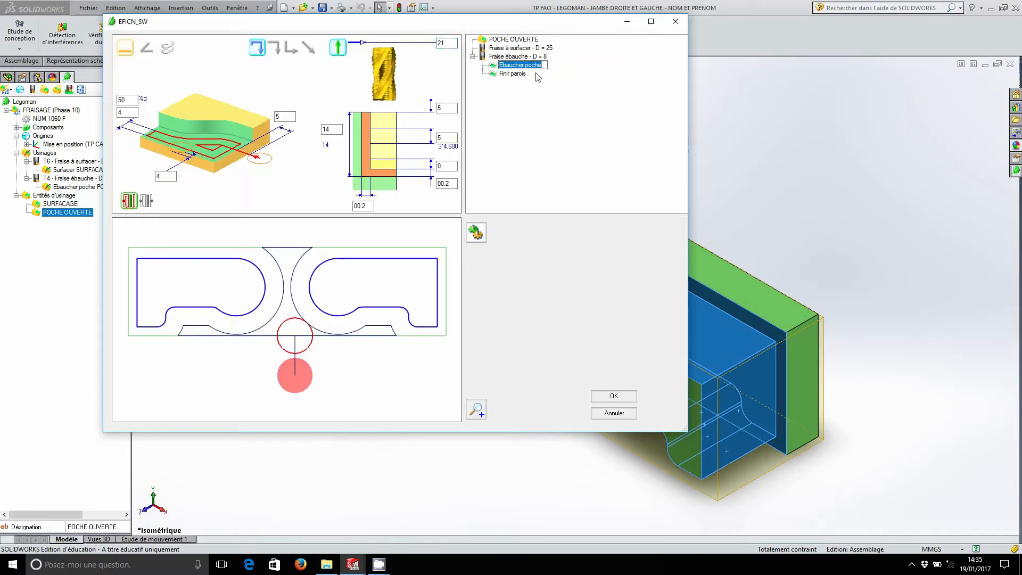
pyautogui.write('Ebauche 1')
pyautogui.press('Return')
pyautogui.click(518, 74)
pyautogui.rightClick(518, 75)
pyautogui.click(533, 82)
pyautogui.write('Ebauche 2')
pyautogui.press('Return')
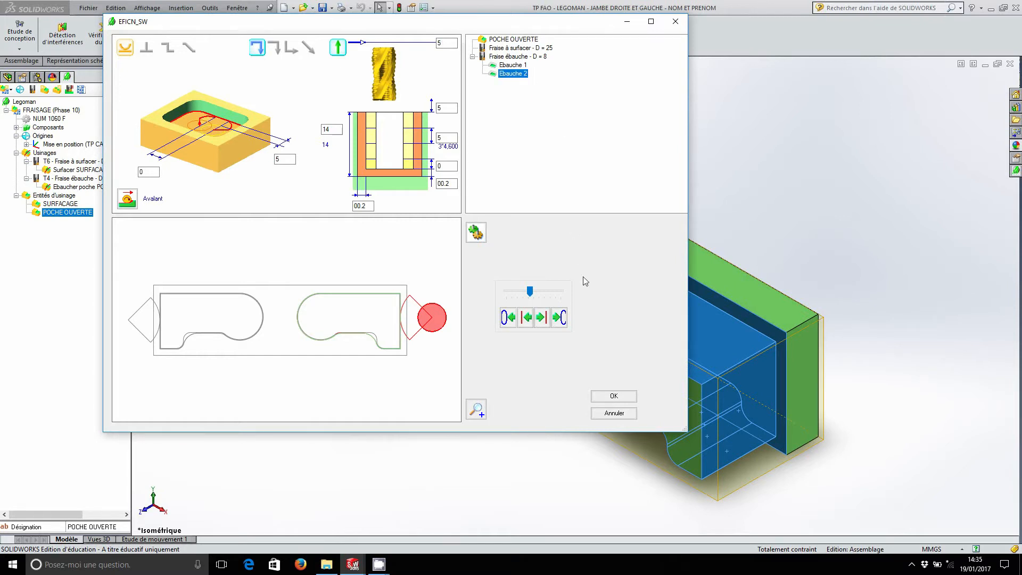
pyautogui.click(613, 396)
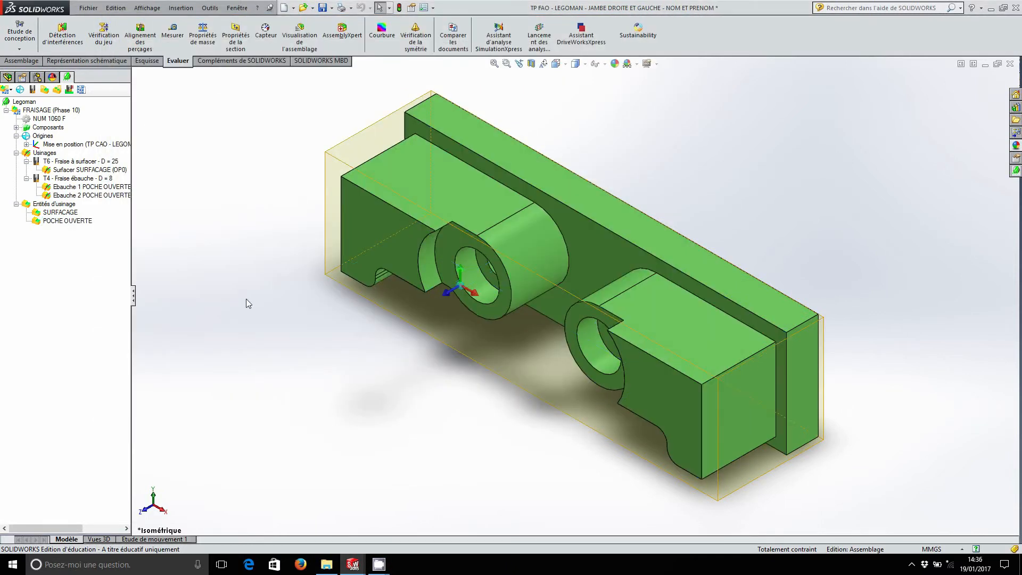
pyautogui.click(322, 8)
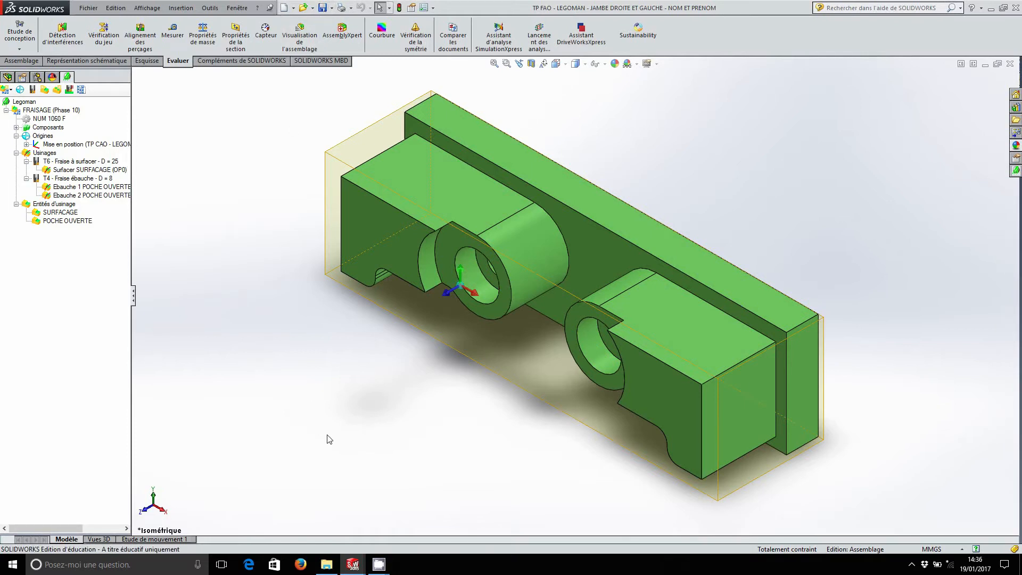
# Step: Create a machining entity on the two front ring faces around the holes and add an Ebaucher poche operation with Fraise ébauche - D = 8
pyautogui.click(442, 268)
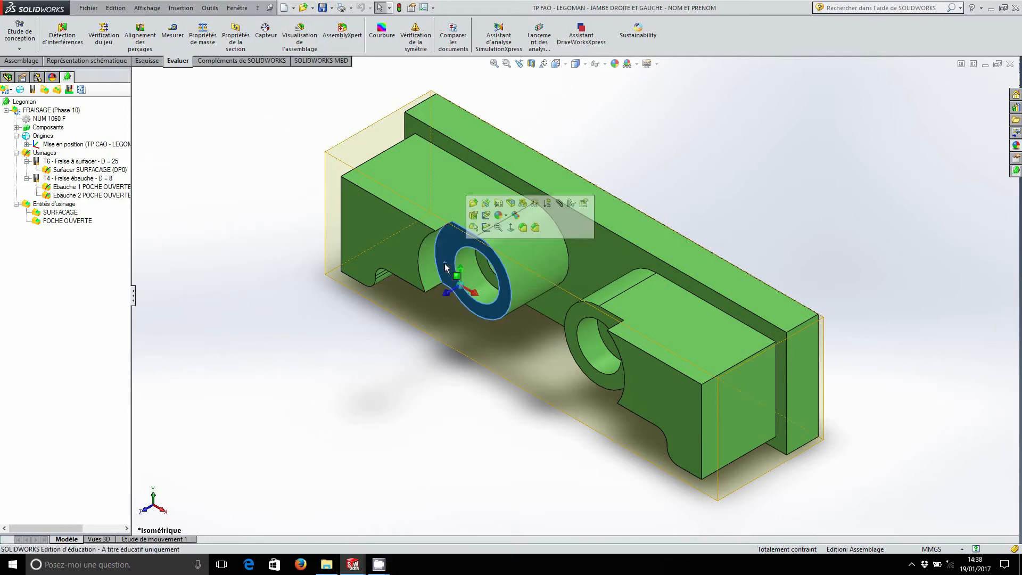
pyautogui.keyDown('ctrl'); pyautogui.click(574, 343); pyautogui.keyUp('ctrl')
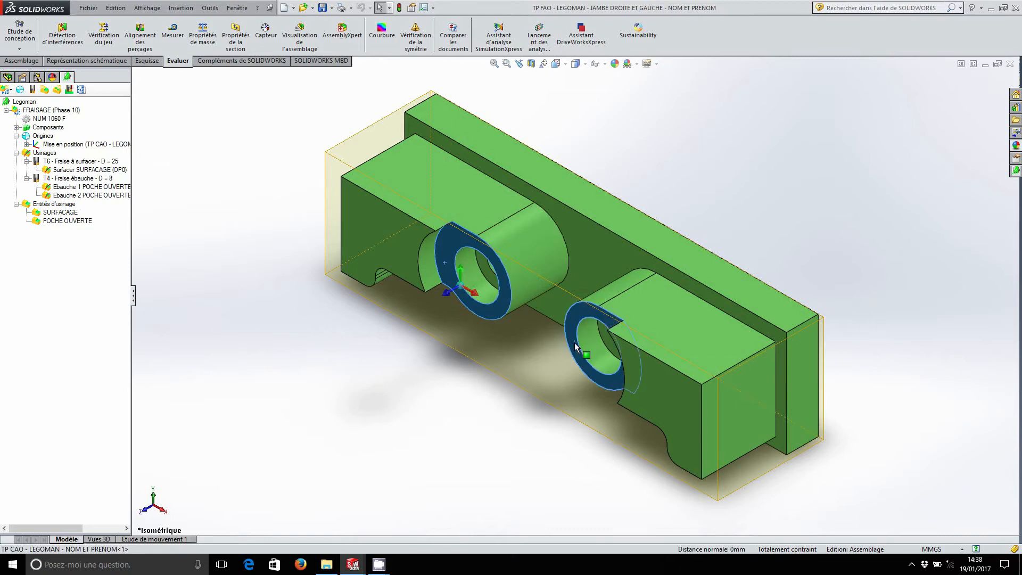
pyautogui.click(45, 90)
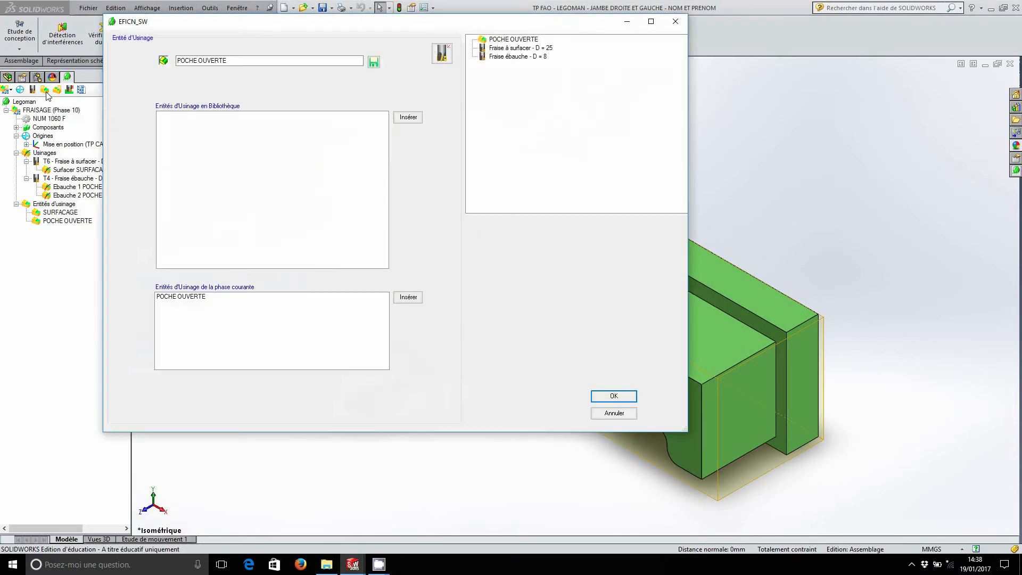
pyautogui.click(501, 58)
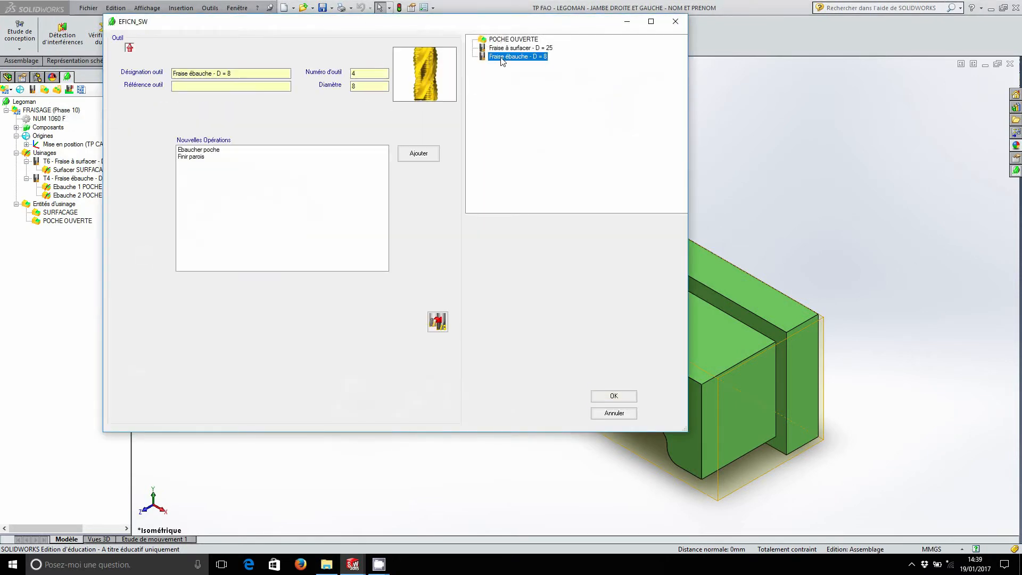
pyautogui.click(212, 150)
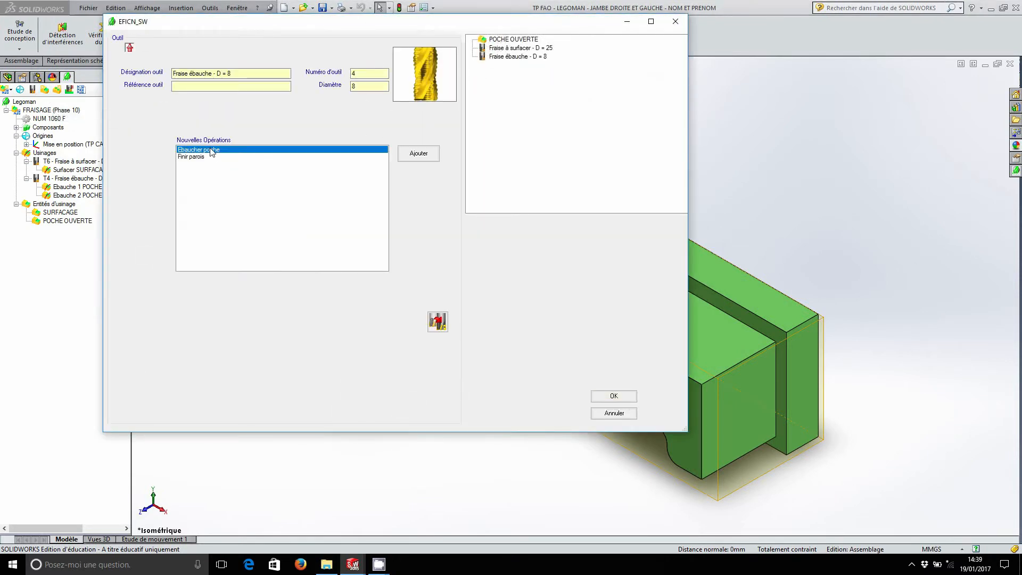
pyautogui.click(422, 155)
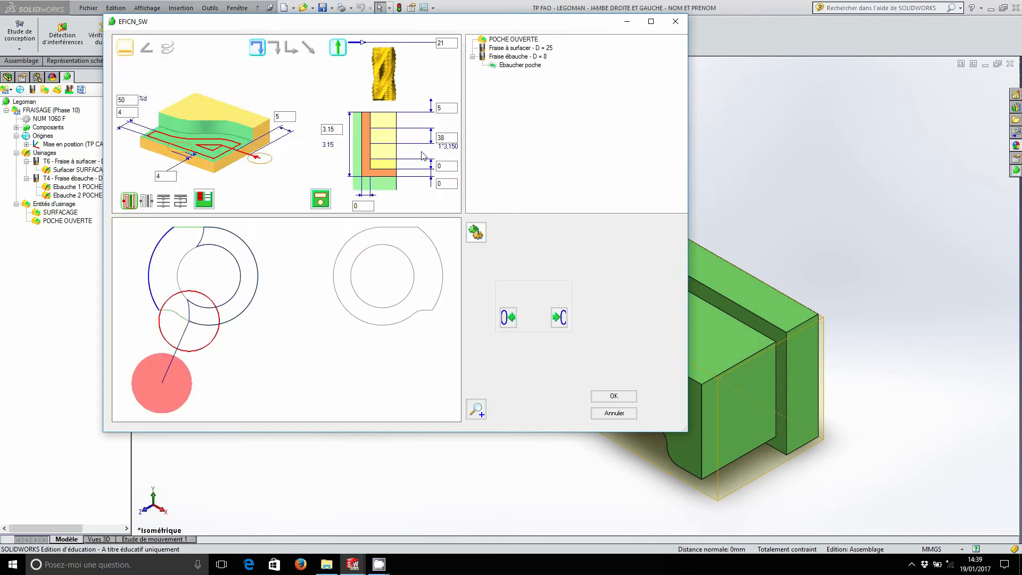
# Step: Place the tool entry of each ring pocket on its lower inner side, facing the gap between the two rings
pyautogui.click(251, 329)
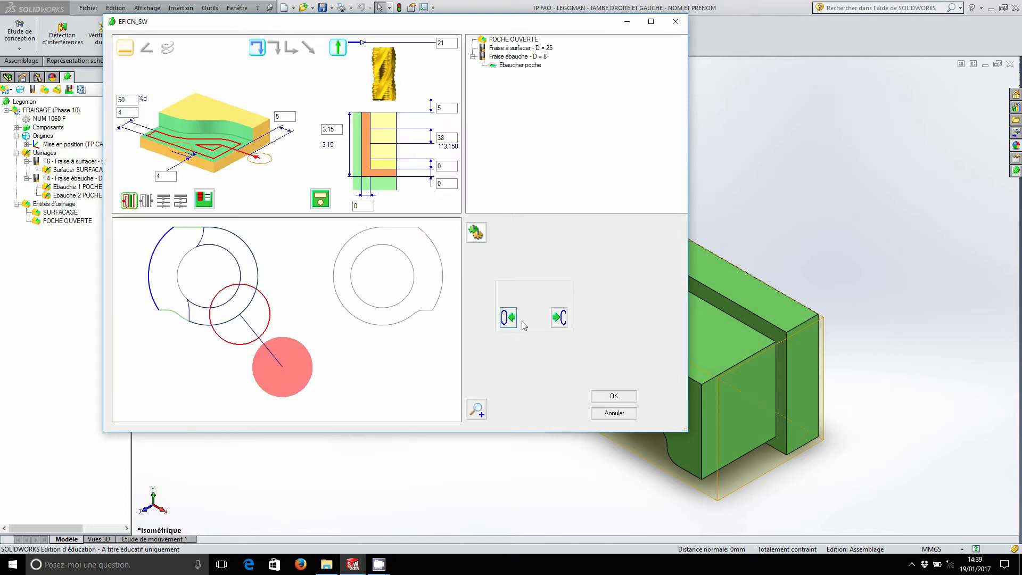
pyautogui.click(559, 318)
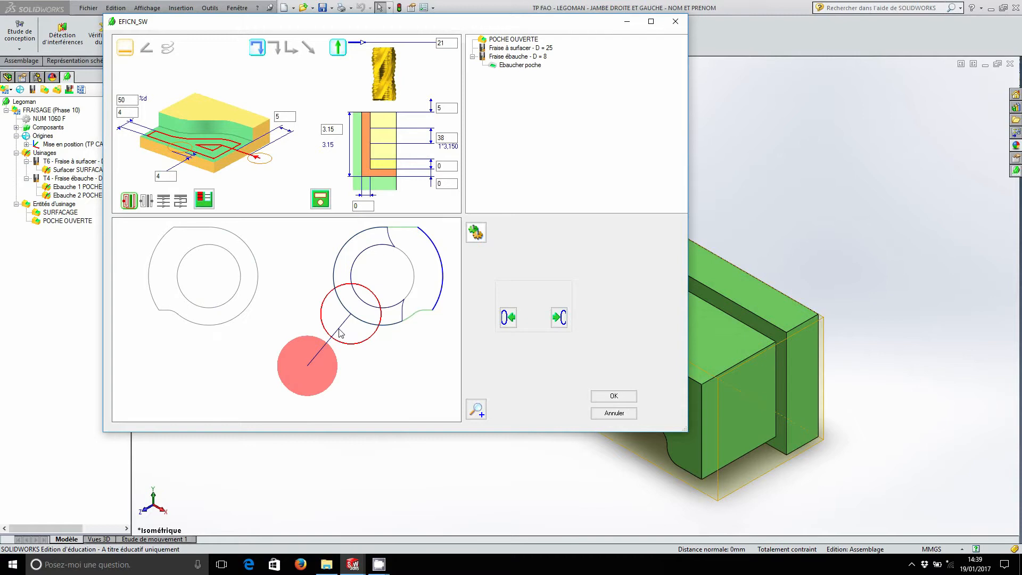
pyautogui.click(511, 318)
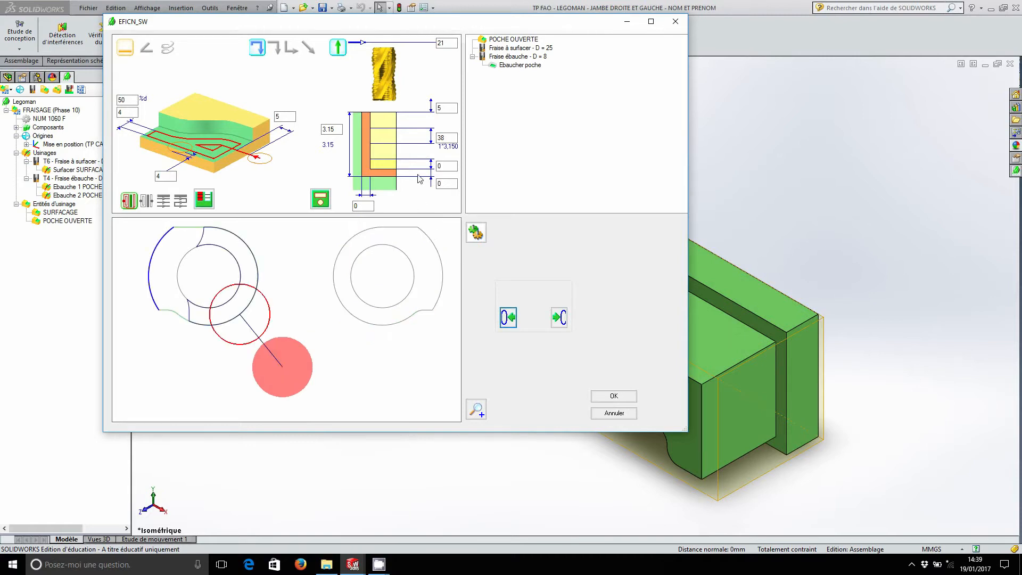
# Step: Set the ring roughing's approach height and pass depth to 5 mm, and its floor and wall allowances to 0.2 mm
pyautogui.doubleClick(447, 44)
pyautogui.write('85')
pyautogui.doubleClick(446, 138)
pyautogui.write('5')
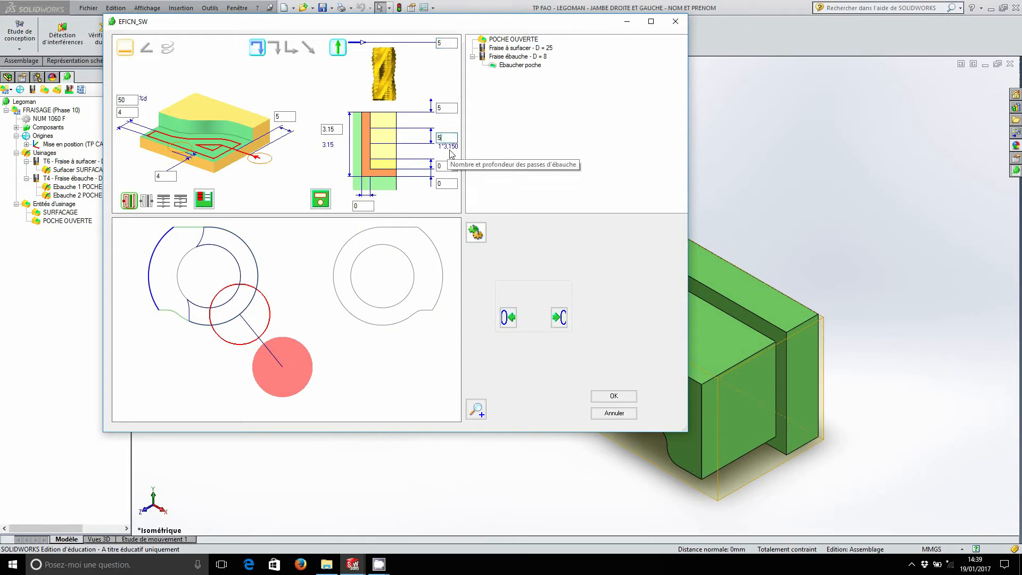
pyautogui.click(448, 167)
pyautogui.write('0')
pyautogui.click(447, 185)
pyautogui.click(366, 208)
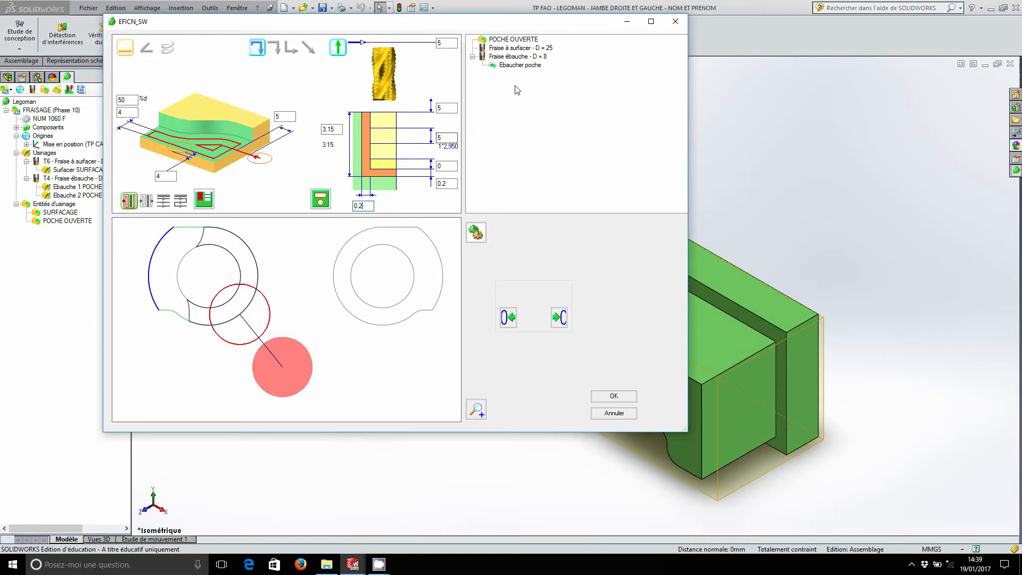
# Step: Rename the ring pocket's roughing operation as Ebauche
pyautogui.rightClick(529, 67)
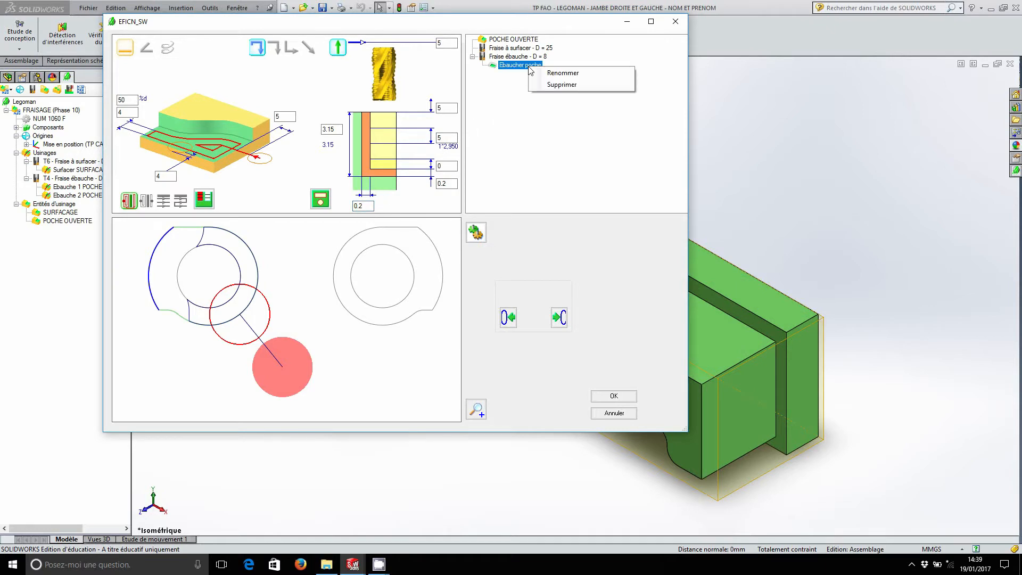
pyautogui.click(546, 73)
pyautogui.doubleClick(546, 66)
pyautogui.press('BackSpace')
pyautogui.press('BackSpace')
pyautogui.press('BackSpace')
pyautogui.press('Return')
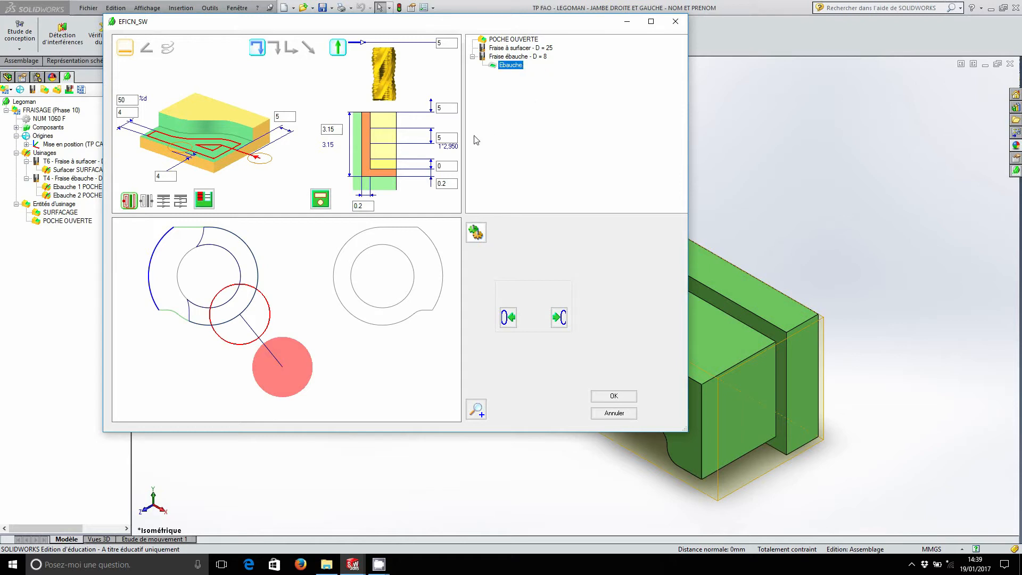
# Step: Check the second ring's entry, validate the entity and save the assembly with all its modified documents
pyautogui.click(557, 318)
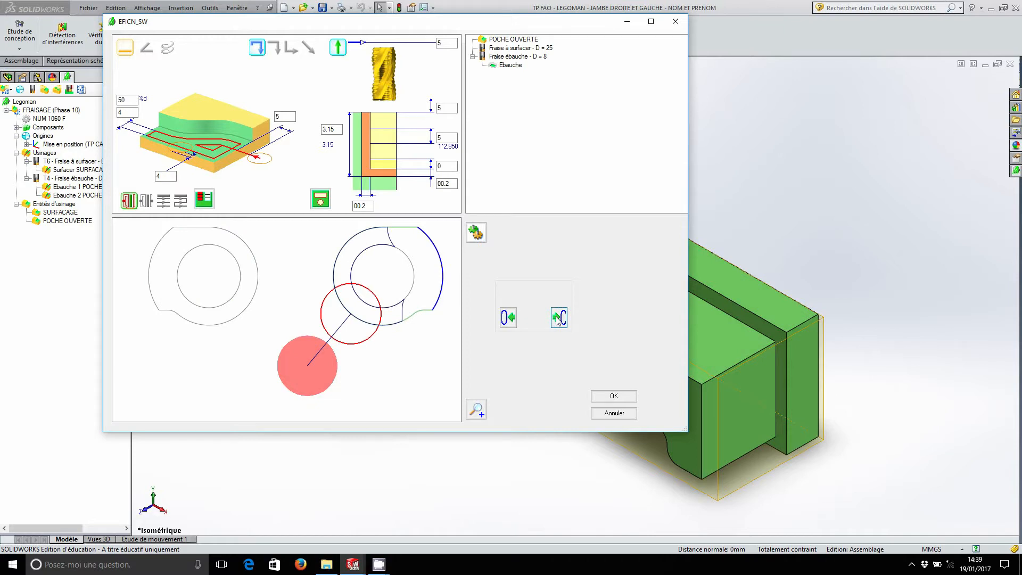
pyautogui.click(613, 396)
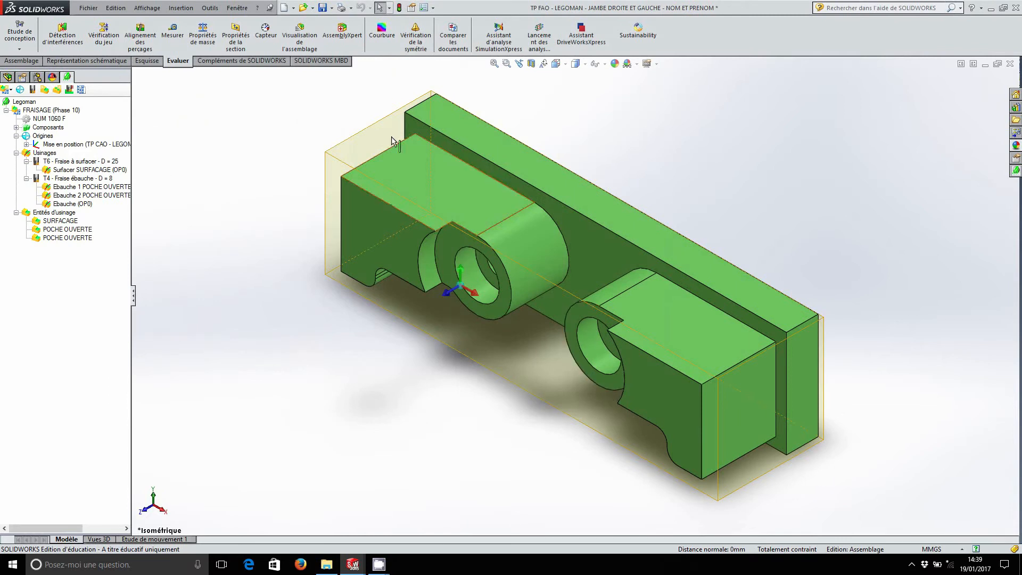
pyautogui.click(323, 9)
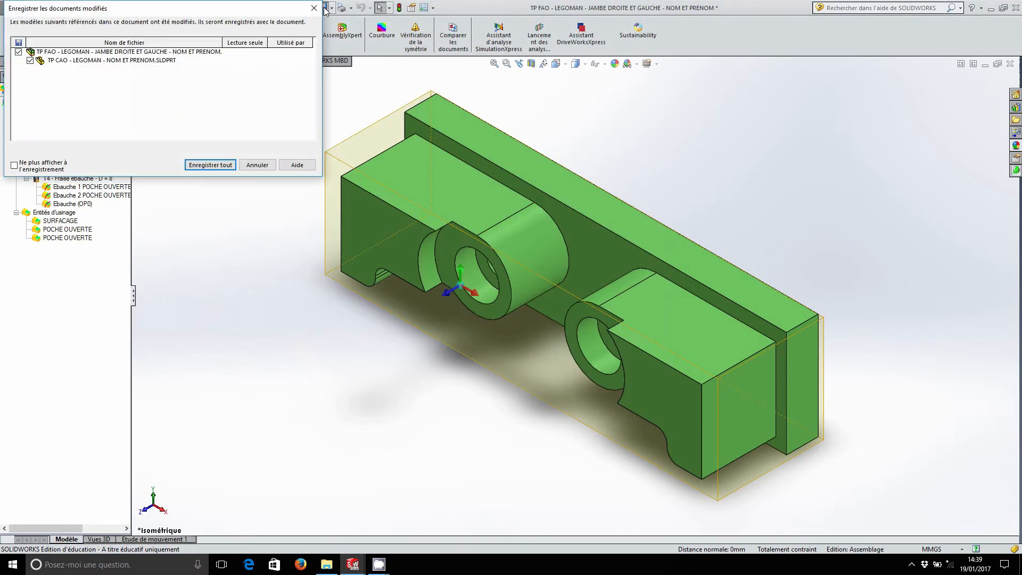
pyautogui.click(215, 169)
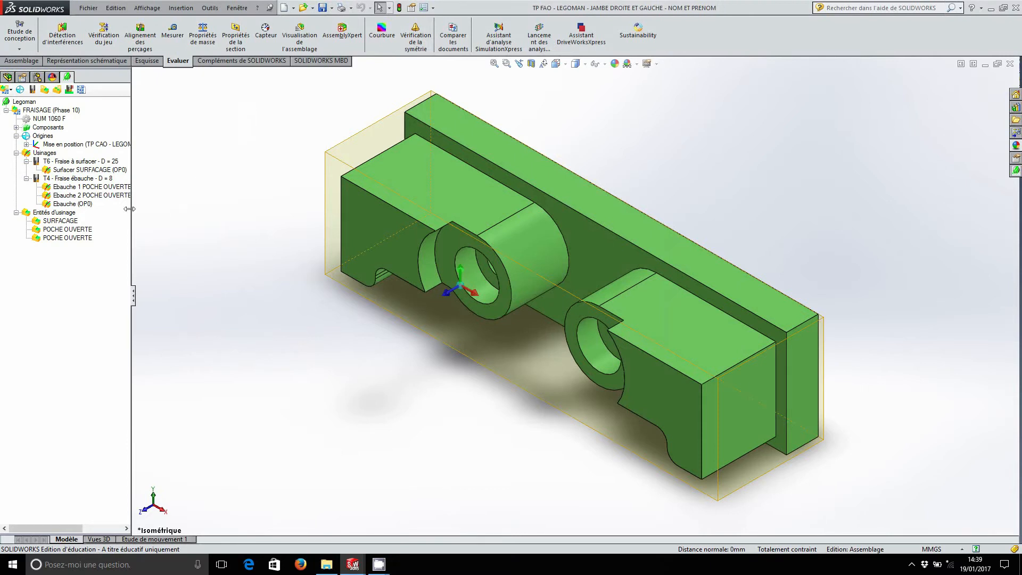
# Step: Rename the SURFACAGE entity as Surfaçage and the leg profile's POCHE OUVERTE entity as Détourrage du profil
pyautogui.click(68, 223)
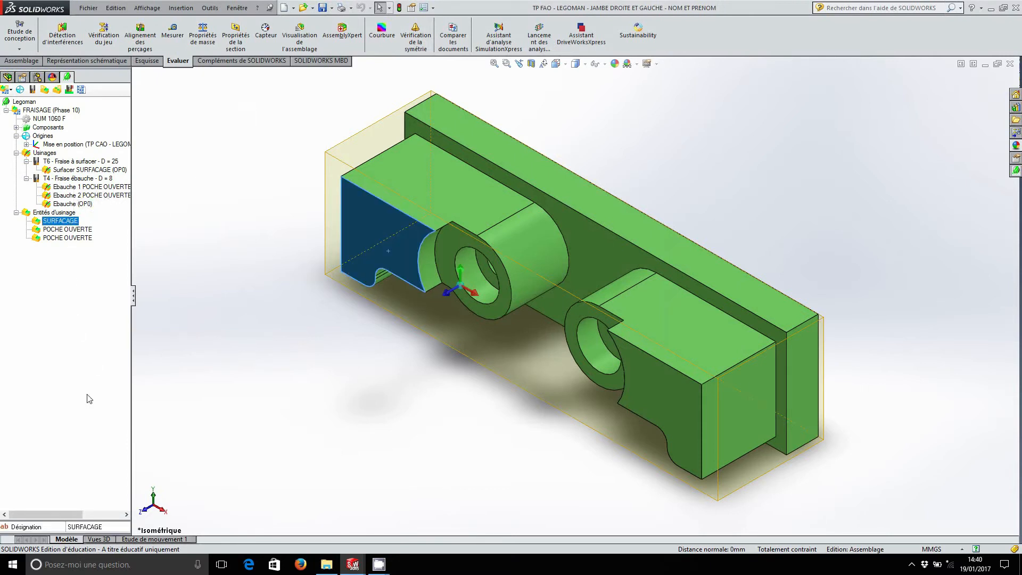
pyautogui.doubleClick(104, 529)
pyautogui.write('Surfaçage')
pyautogui.press('Return')
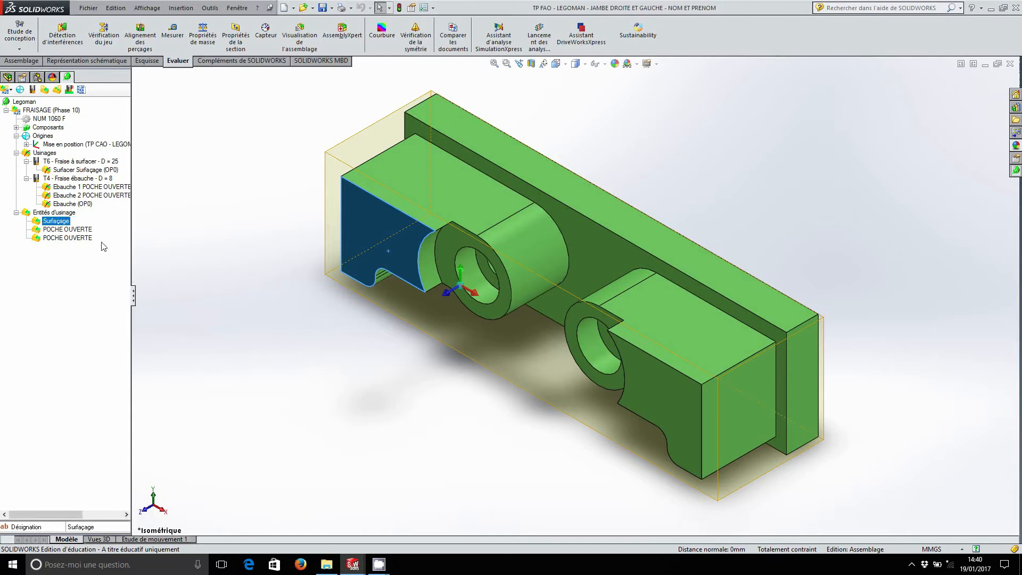
pyautogui.click(86, 231)
pyautogui.doubleClick(108, 528)
pyautogui.write('Déto')
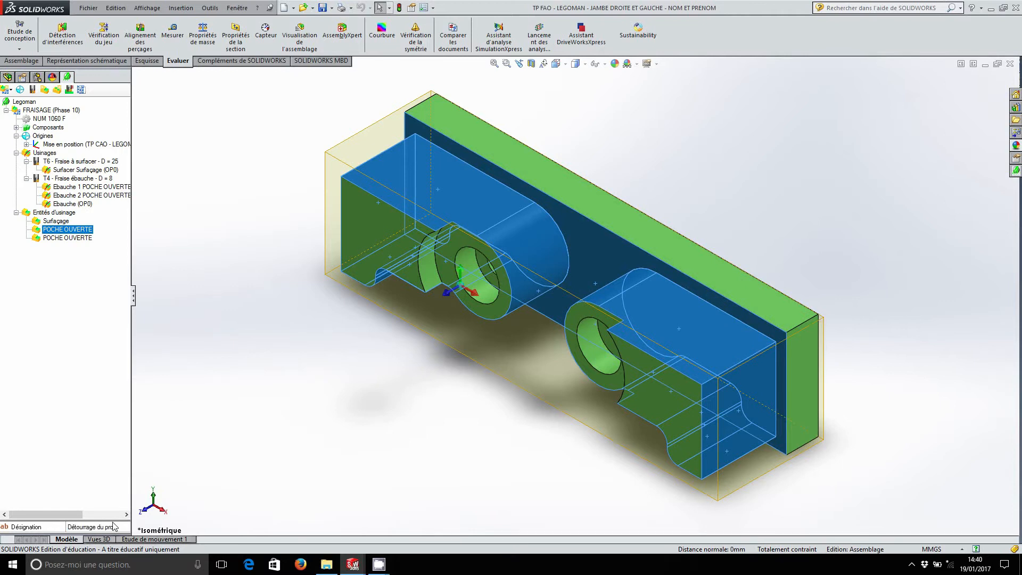
pyautogui.press('Return')
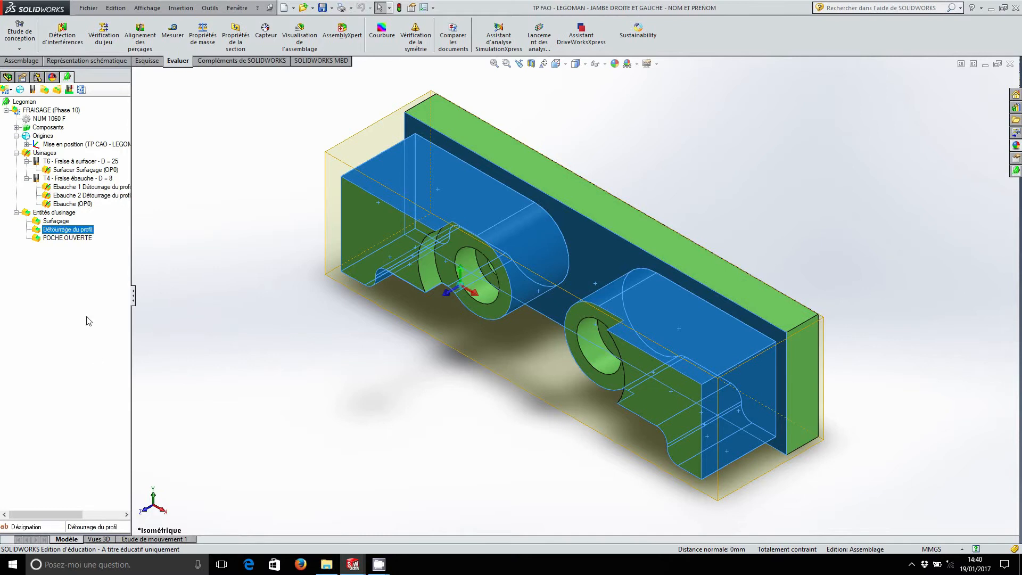
# Step: Rename the ring faces' POCHE OUVERTE entity as Lamage D16mm and save the assembly
pyautogui.keyDown('ctrl'); pyautogui.click(84, 239); pyautogui.keyUp('ctrl')
pyautogui.click(83, 239)
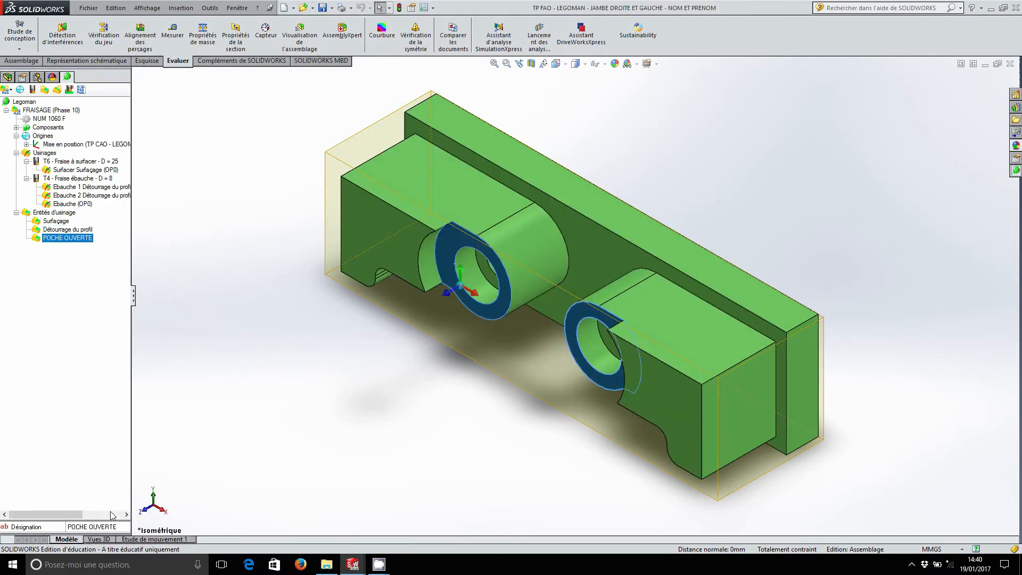
pyautogui.click(114, 527)
pyautogui.write('Lamage D16mm')
pyautogui.press('Return')
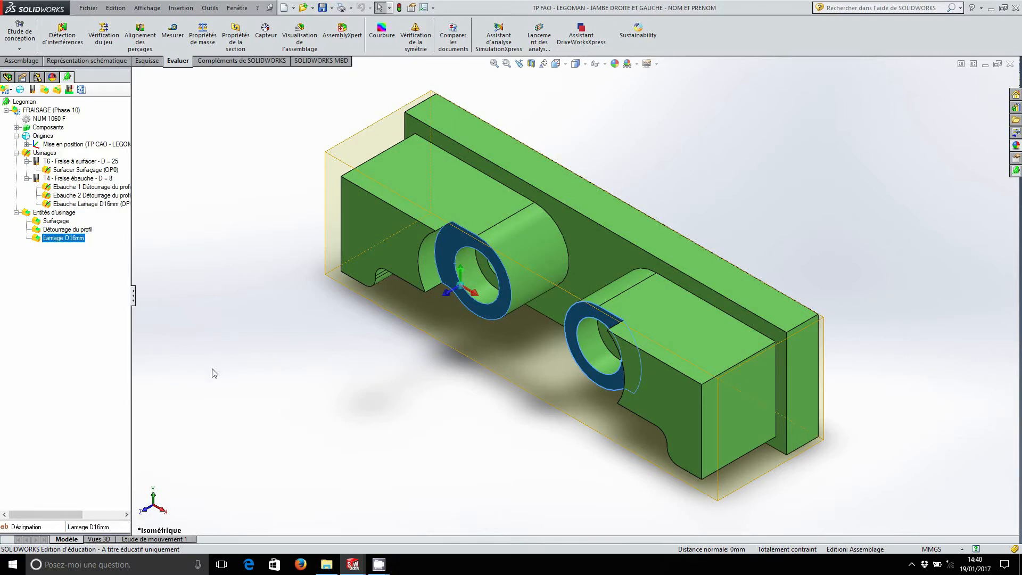
pyautogui.click(323, 8)
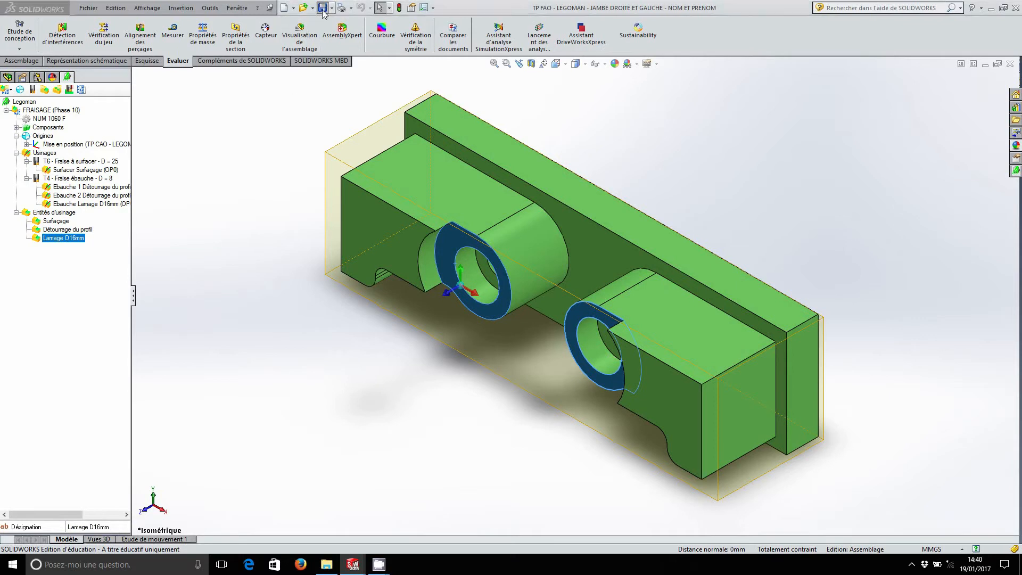
# Step: Create a POCHE FERMEE machining entity from the recessed bottom faces of the two round counterbores
pyautogui.click(456, 237)
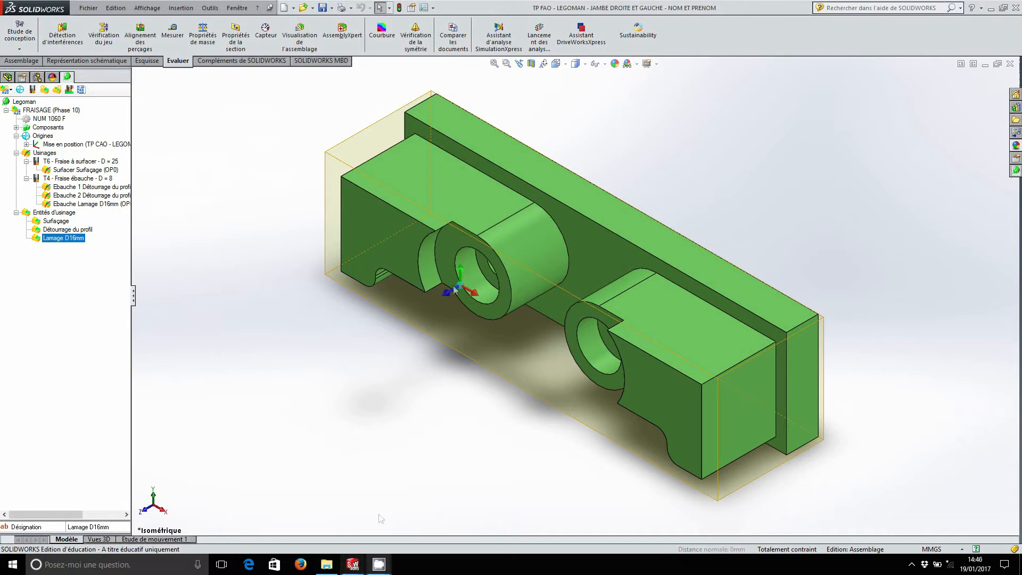
pyautogui.click(485, 271)
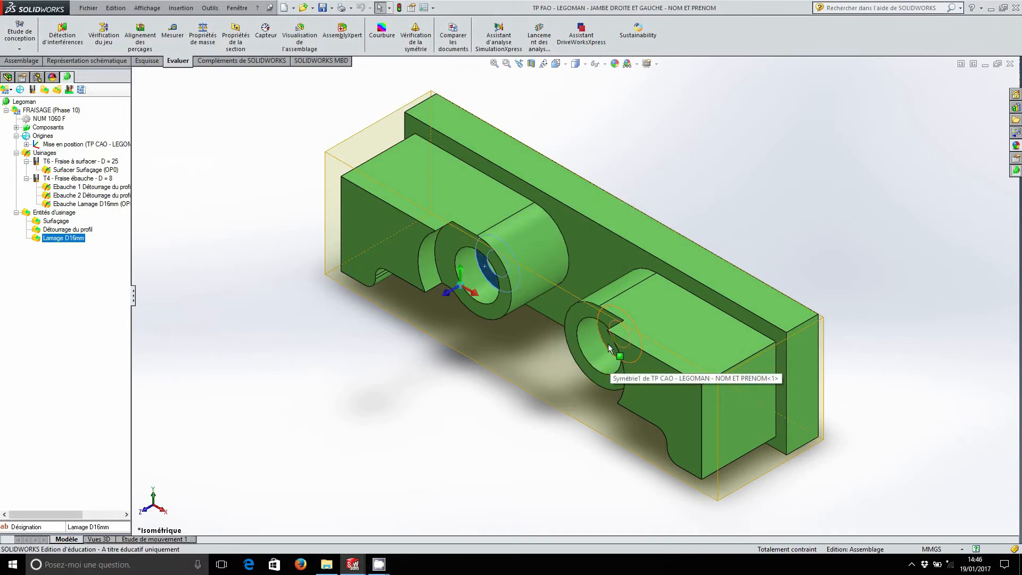
pyautogui.keyDown('ctrl'); pyautogui.click(609, 349); pyautogui.keyUp('ctrl')
pyautogui.moveTo(543, 463); pyautogui.dragTo(570, 414, button='middle')
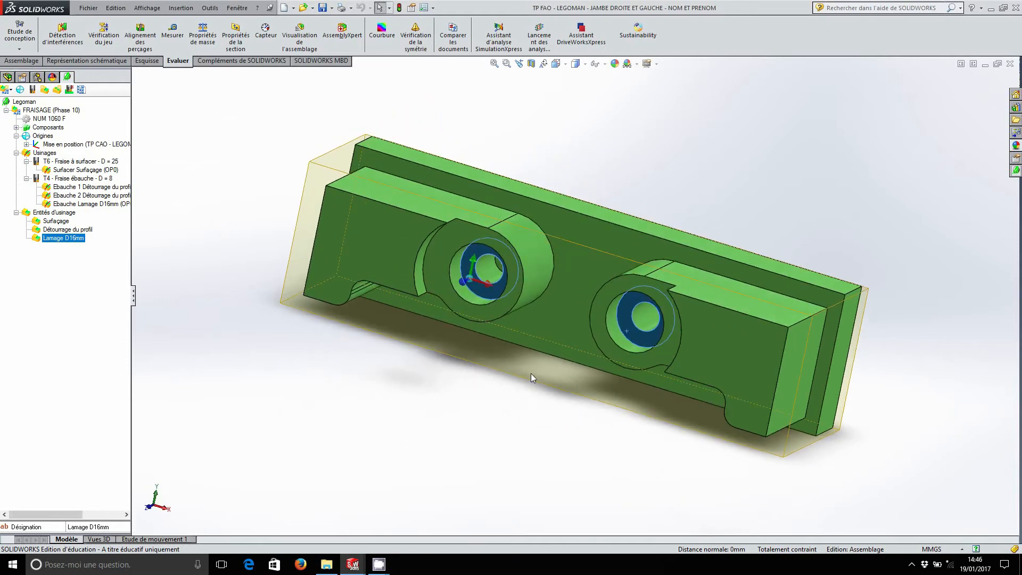
pyautogui.click(47, 90)
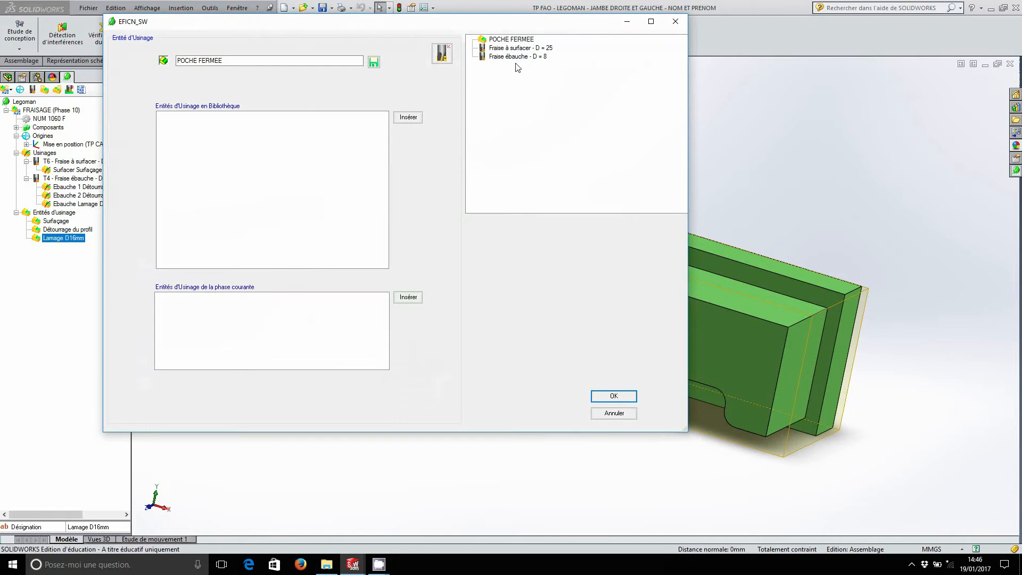
# Step: Add a Vider poche operation to the closed pocket using the Fraise ébauche - D = 8 tool
pyautogui.click(519, 57)
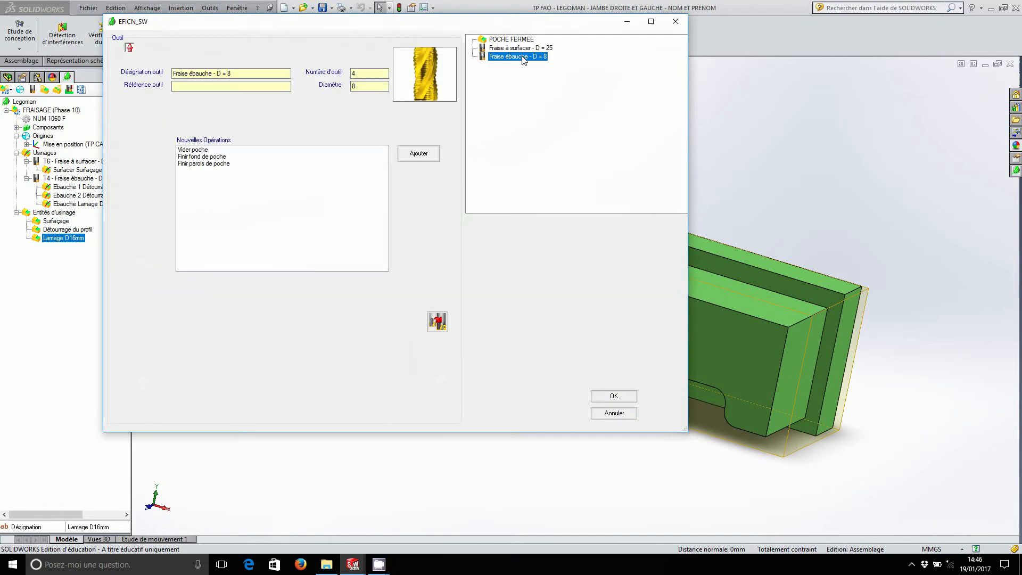
pyautogui.click(202, 150)
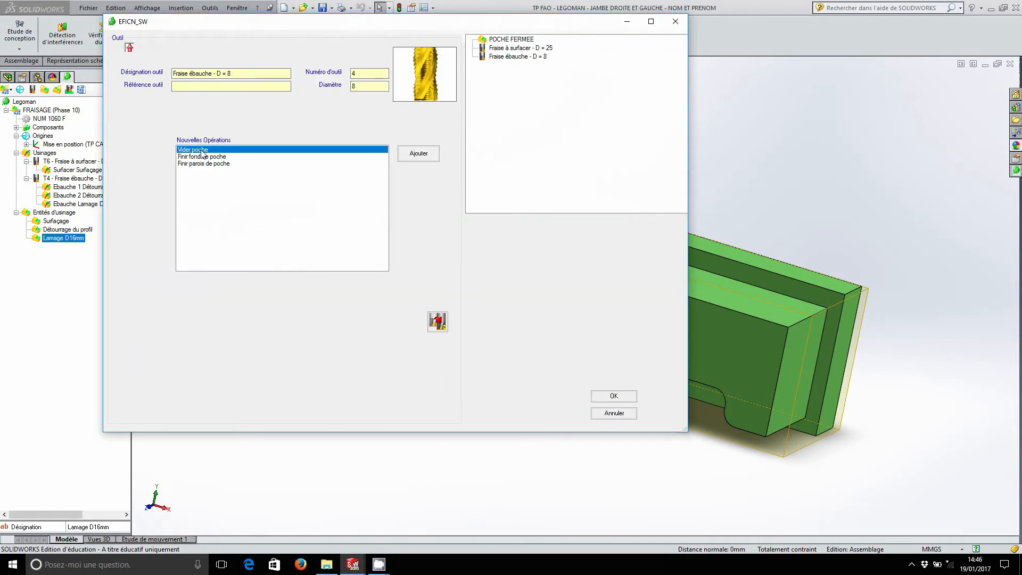
pyautogui.click(419, 154)
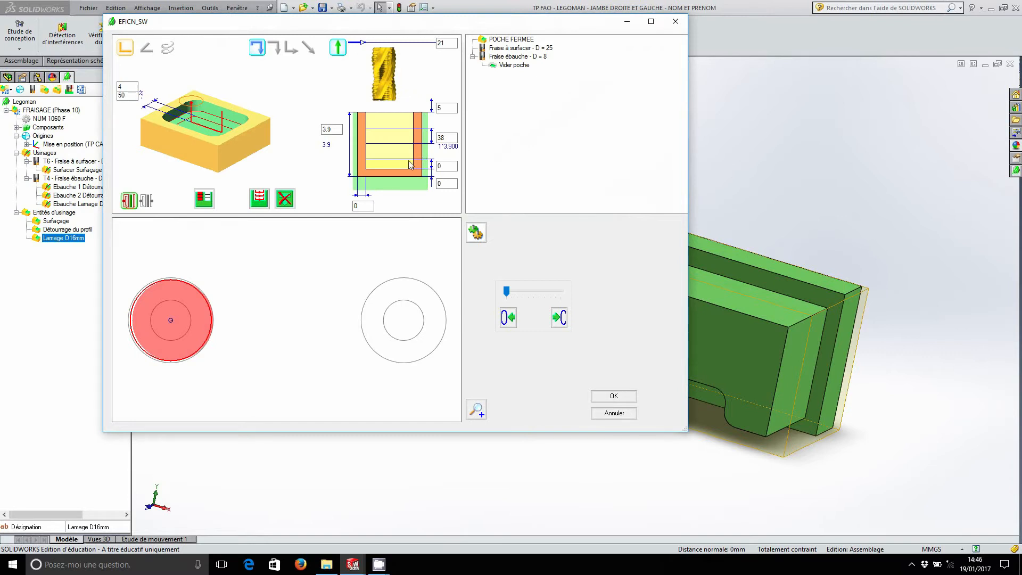
# Step: Set the pocket clearing's wall and bottom allowances to 0.05, its maximum pass depth and clearance distance to 5, and a helical entry
pyautogui.click(365, 207)
pyautogui.click(448, 184)
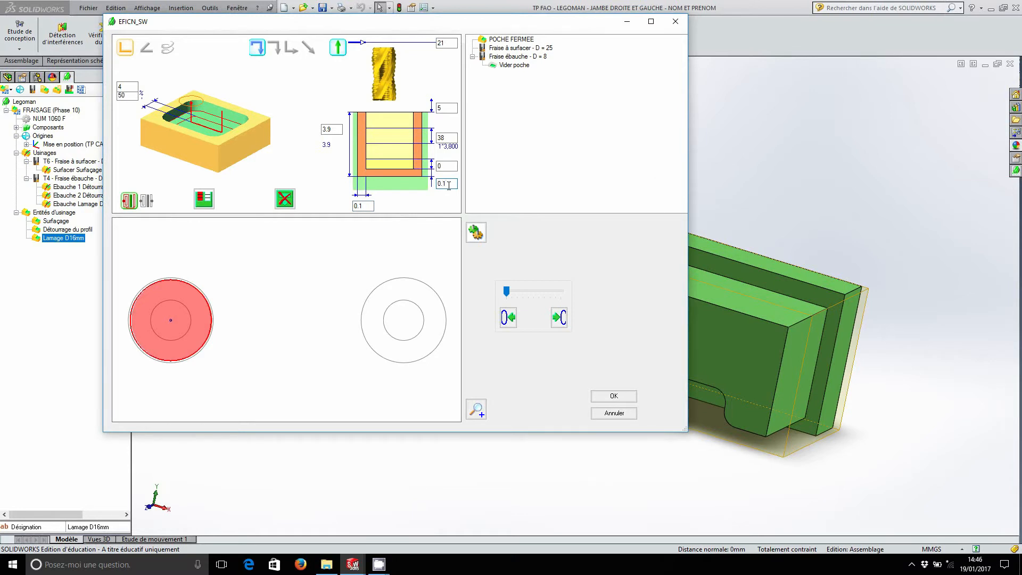
pyautogui.click(447, 138)
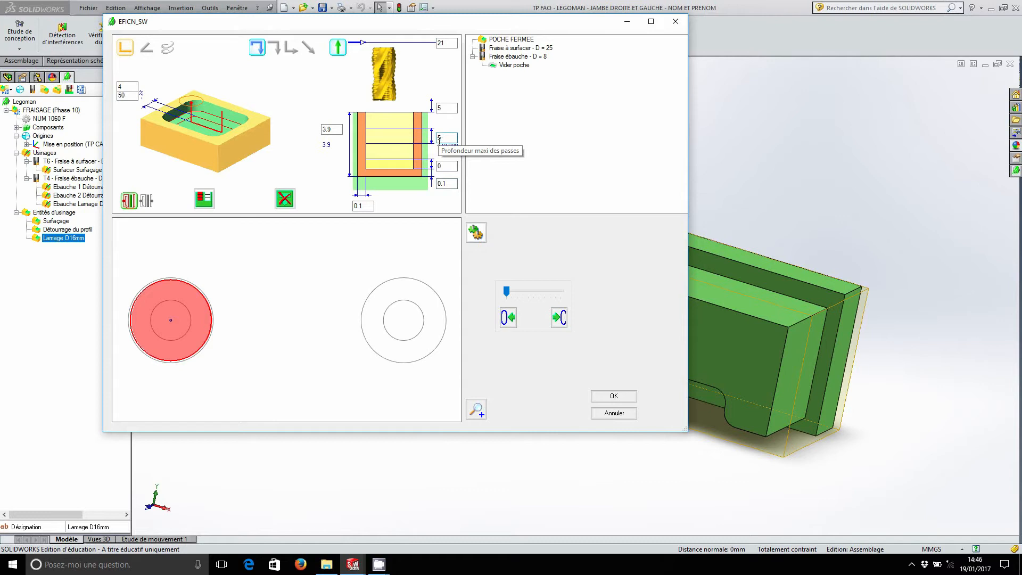
pyautogui.doubleClick(443, 43)
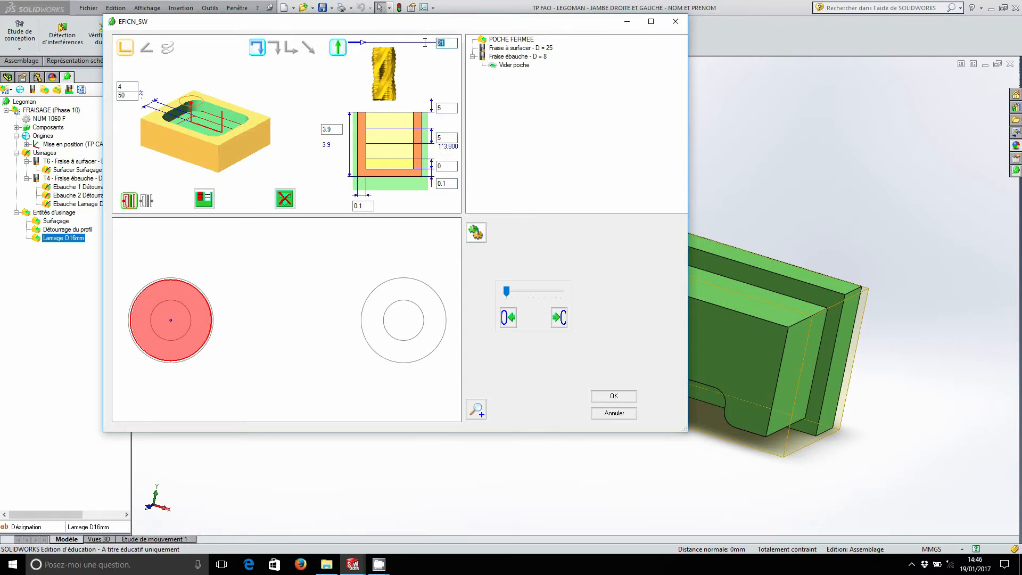
pyautogui.click(173, 55)
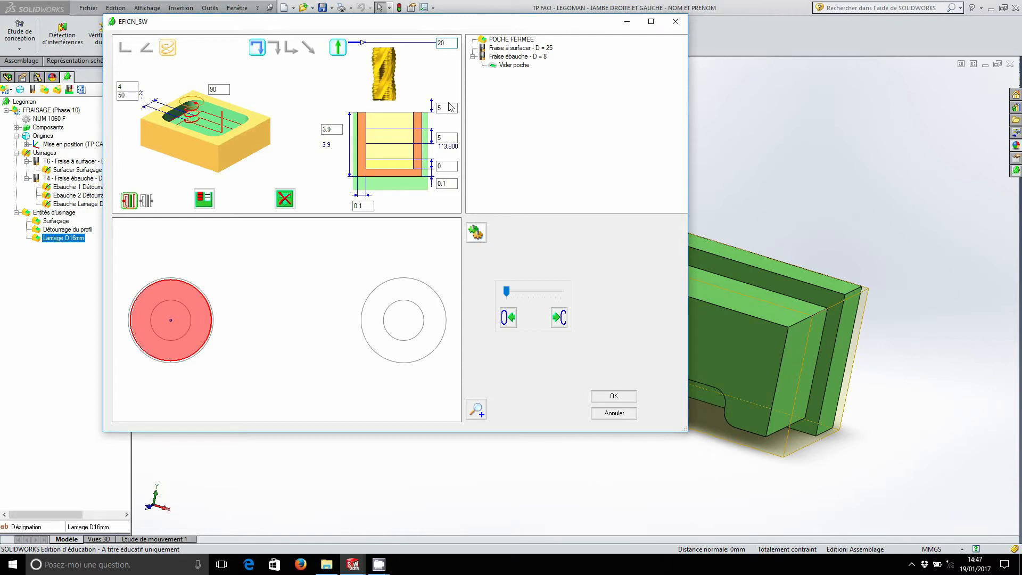
pyautogui.click(368, 206)
pyautogui.moveTo(450, 43); pyautogui.dragTo(428, 46)
# Step: Check the second pocket's clearing, validate the closed-pocket entity and save the assembly with all modified documents
pyautogui.click(560, 318)
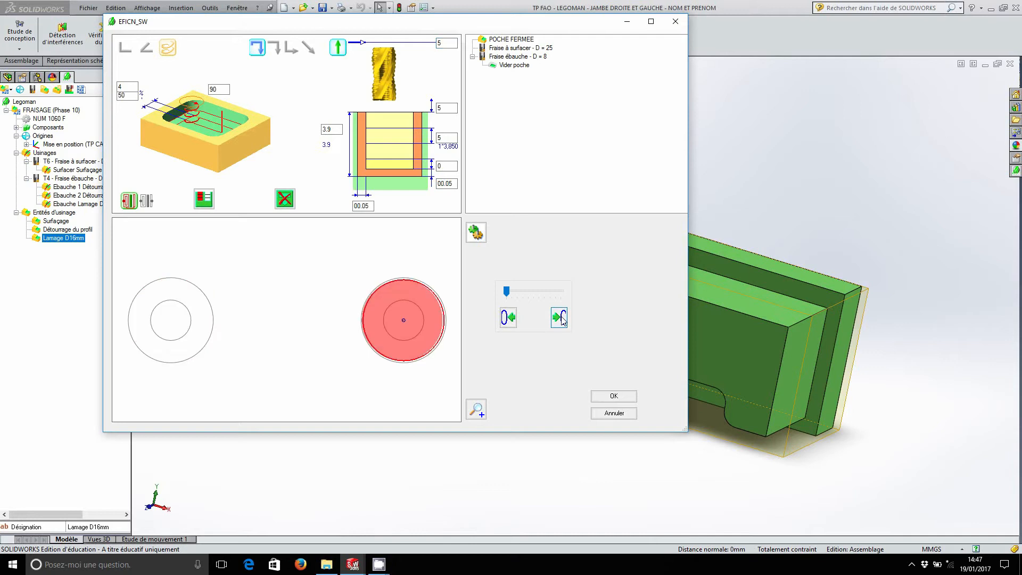
pyautogui.click(609, 397)
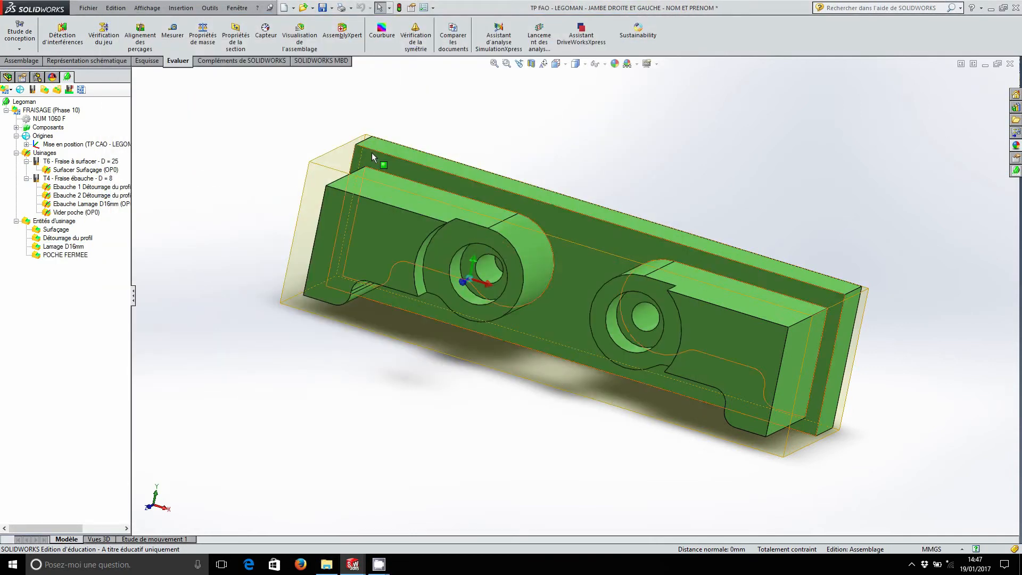
pyautogui.click(323, 8)
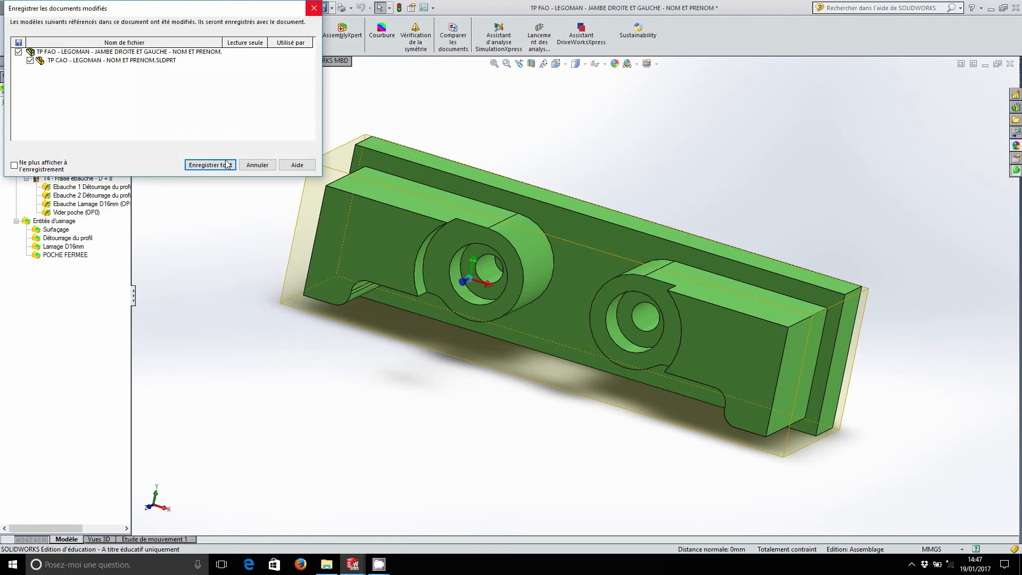
pyautogui.click(217, 167)
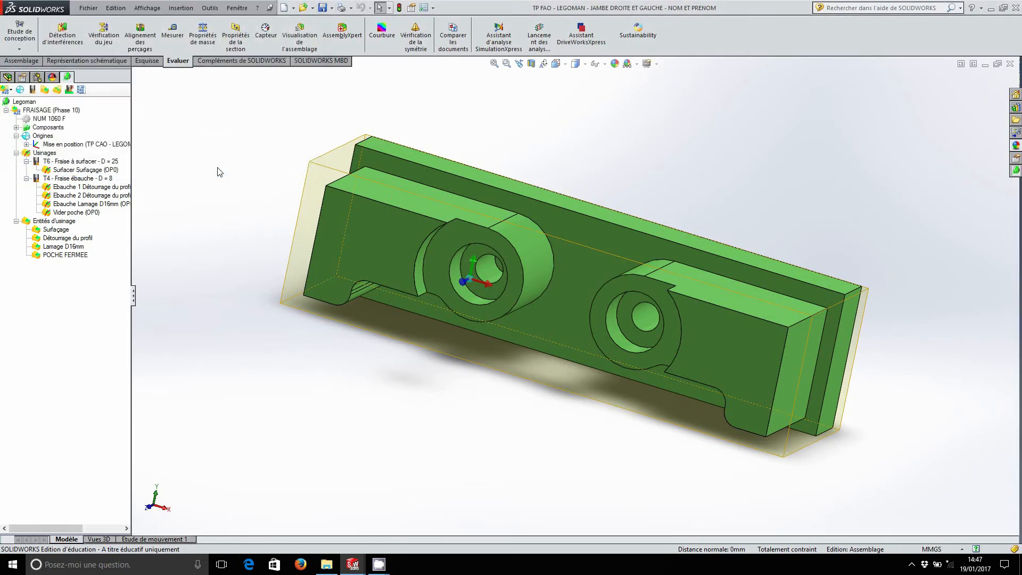
# Step: Rename the POCHE FERMEE entity as Poche D8.4mm, then rebuild and save the assembly
pyautogui.click(85, 255)
pyautogui.click(98, 527)
pyautogui.write('Poche D8.4mm')
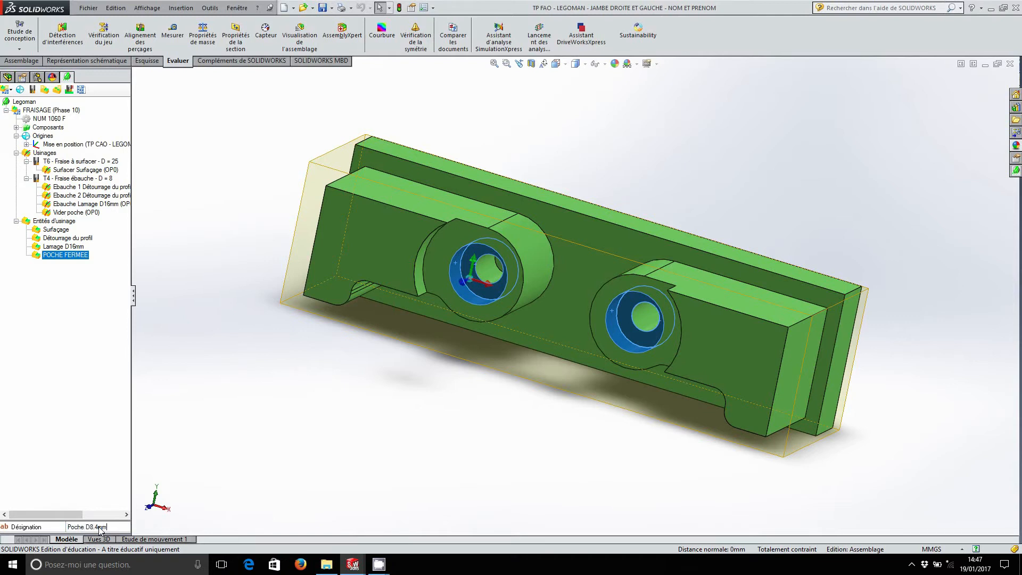
pyautogui.press('Return')
pyautogui.click(234, 193)
pyautogui.click(322, 7)
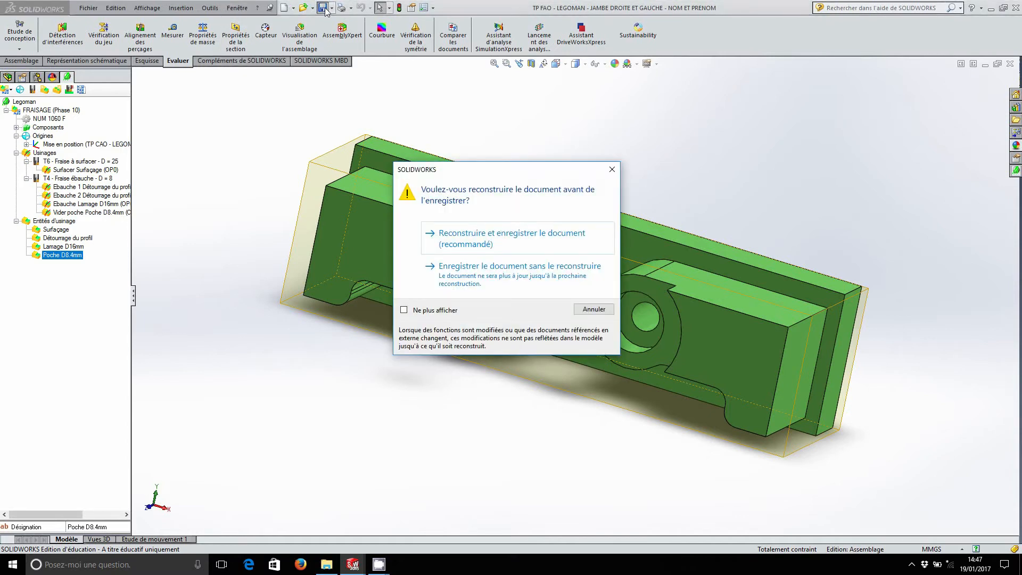
pyautogui.click(507, 238)
pyautogui.click(462, 91)
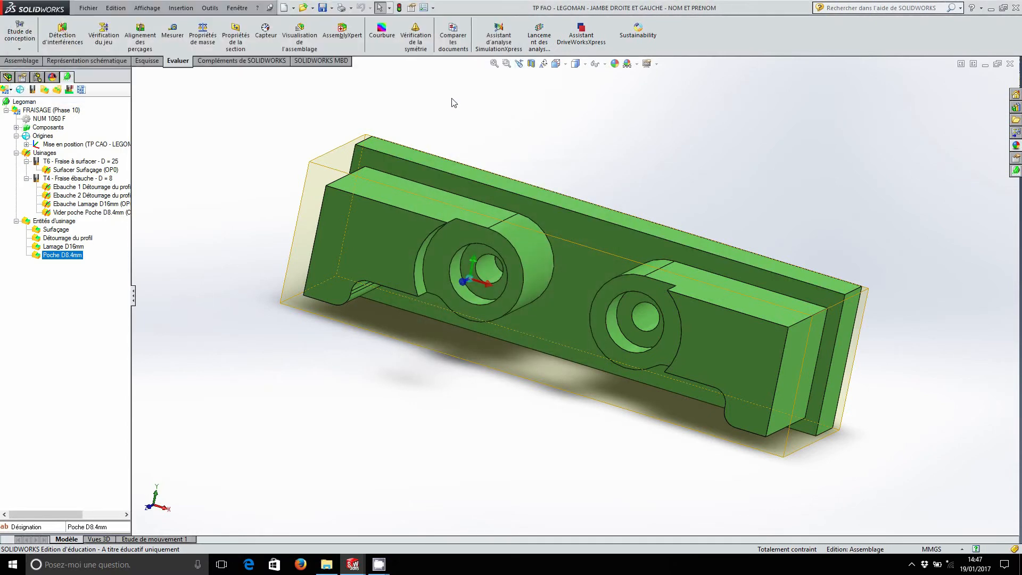
# Step: Open the Détourrage du profil machining entity for editing and bring up its tool manager
pyautogui.click(560, 68)
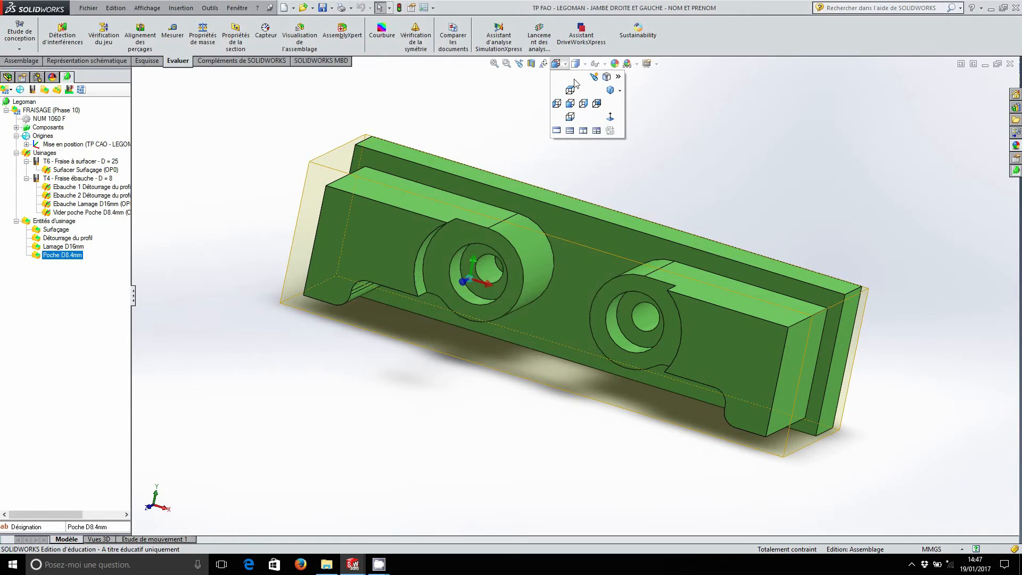
pyautogui.click(613, 98)
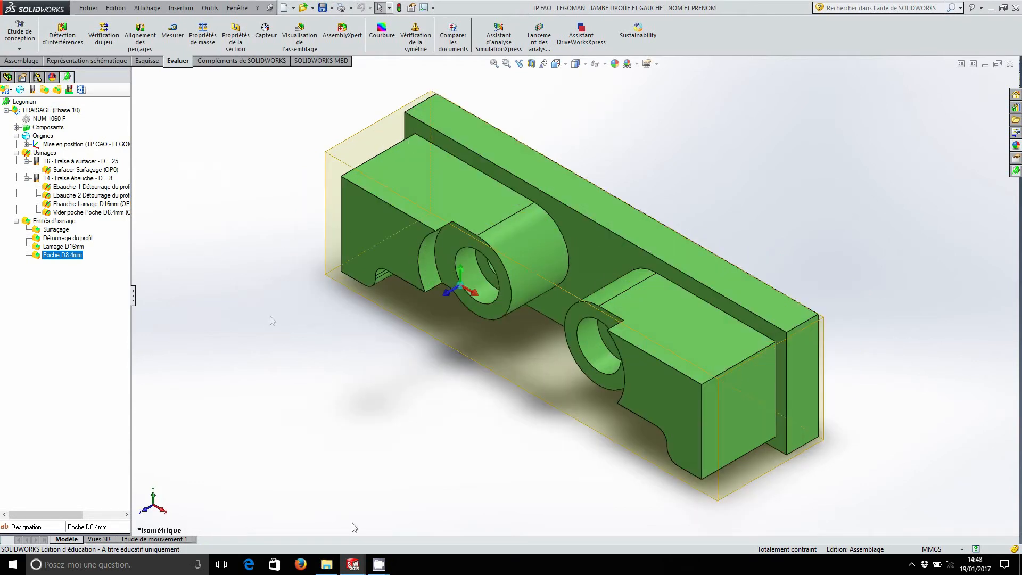
pyautogui.click(78, 240)
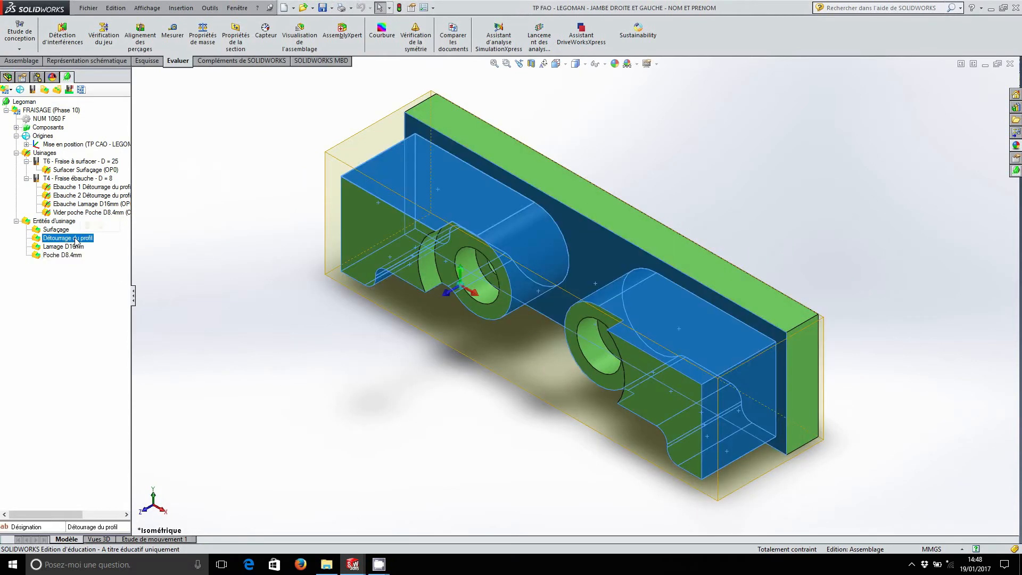
pyautogui.rightClick(79, 239)
pyautogui.click(88, 245)
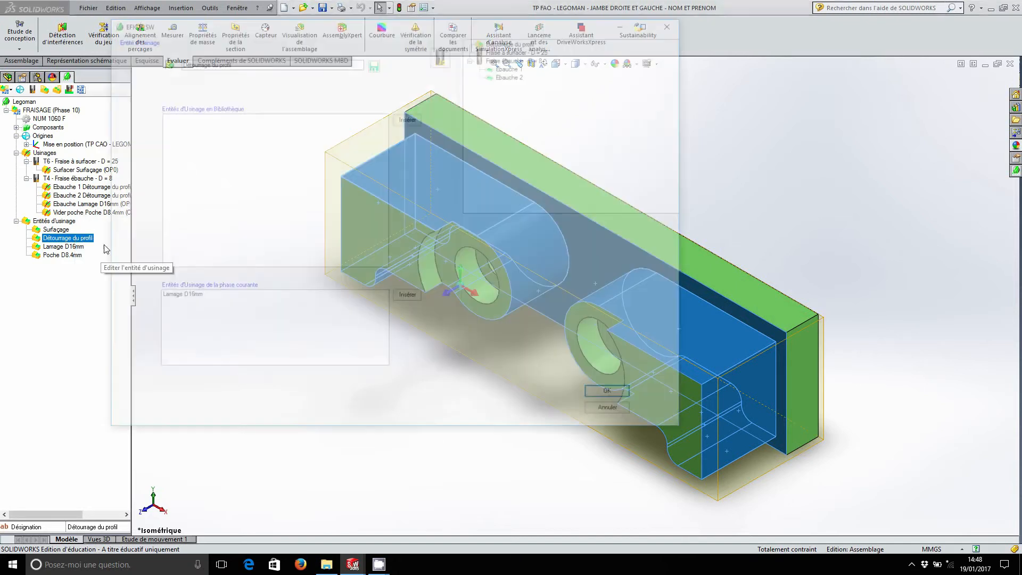
pyautogui.click(446, 58)
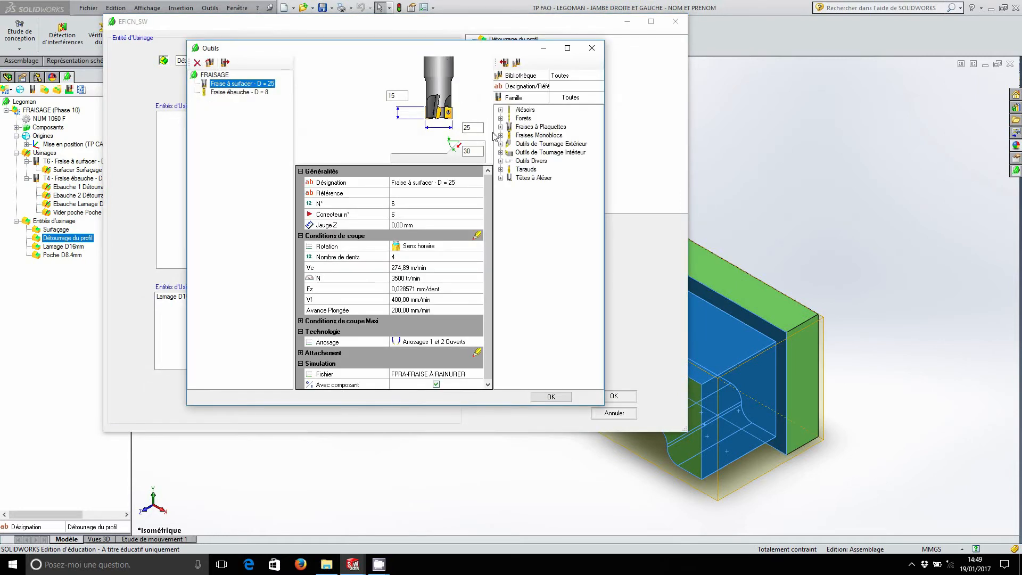
# Step: Add the TITEX monobloc cutter Fraise 2 tailles HSS DIN 844K D = 8 (TITEX D 2249*8) to the milling tools
pyautogui.click(500, 135)
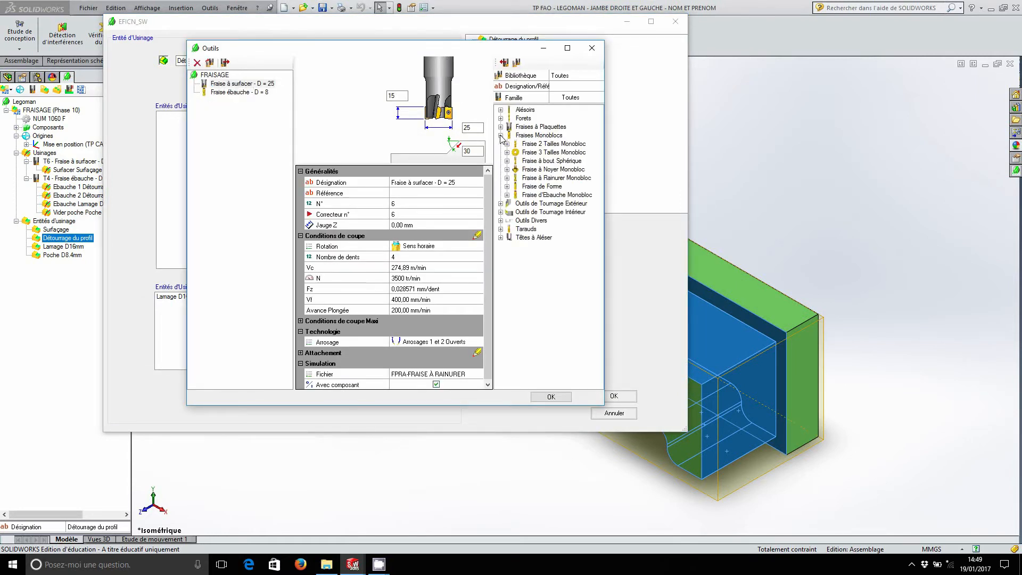
pyautogui.click(507, 144)
pyautogui.click(514, 153)
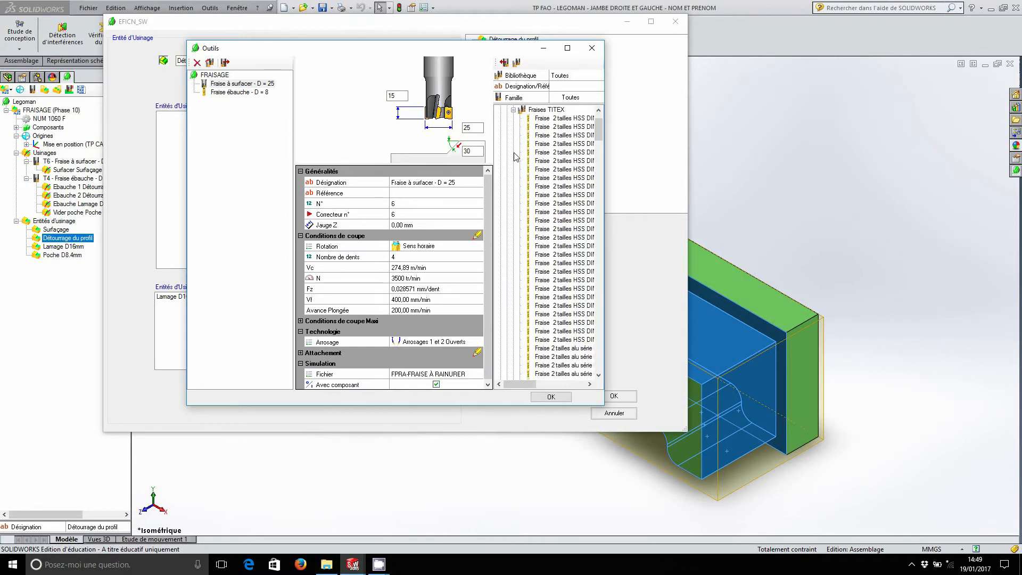
pyautogui.click(568, 48)
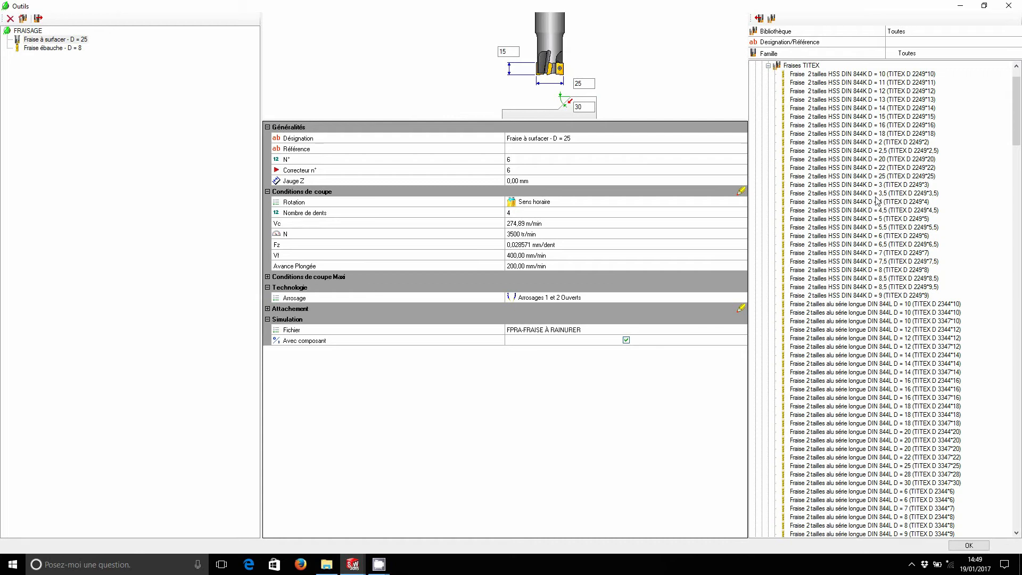
pyautogui.click(878, 270)
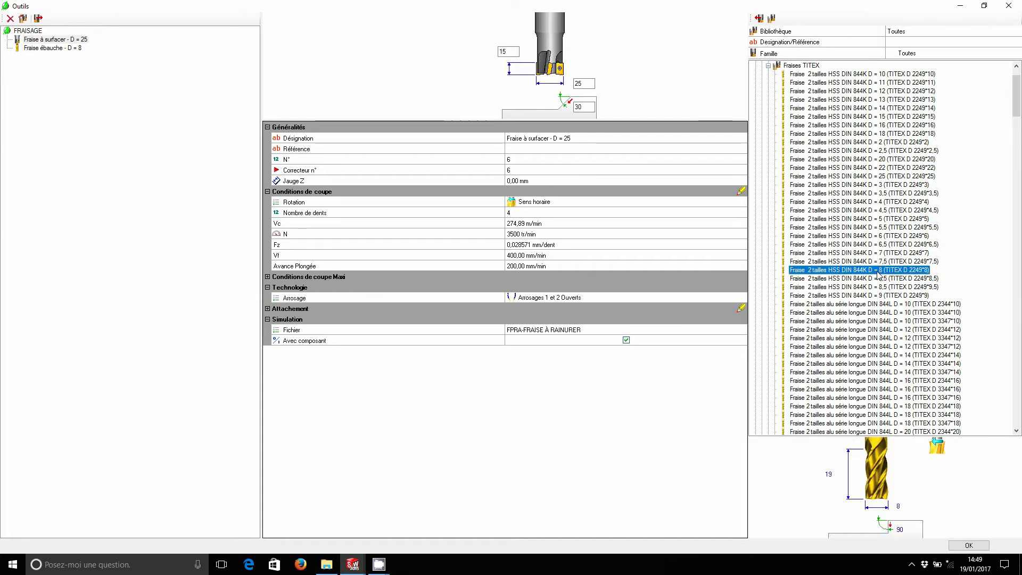
pyautogui.click(760, 19)
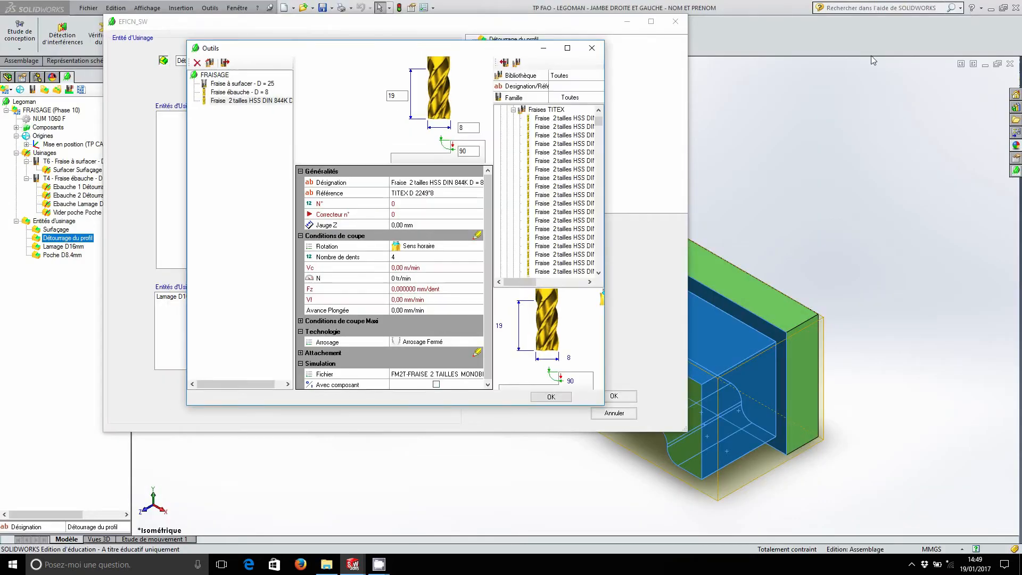
pyautogui.click(985, 6)
# Step: Give the new cutter tool number 5, clear its reference and shorten its designation to Fraise - D = 8
pyautogui.click(431, 205)
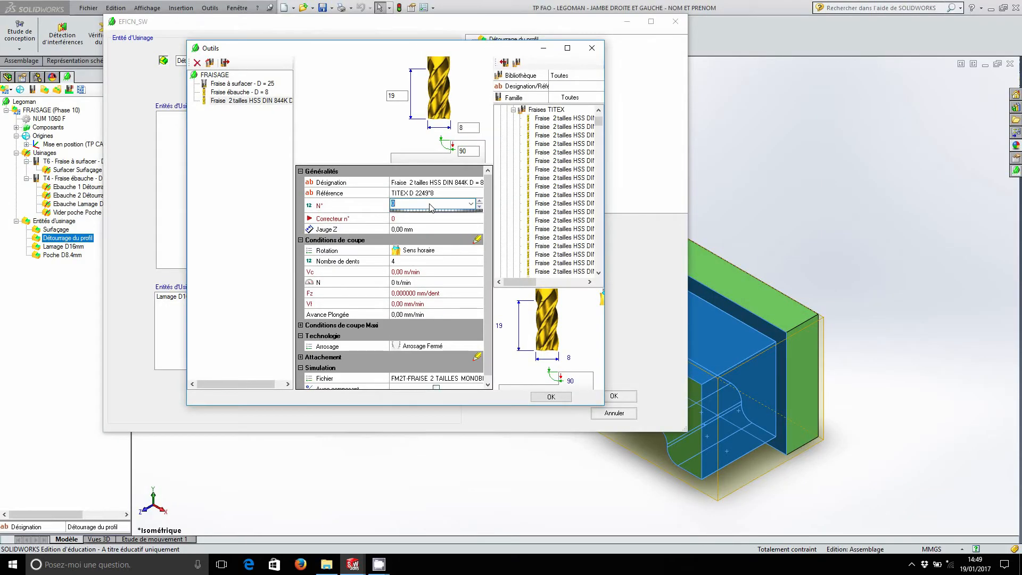
pyautogui.write('5')
pyautogui.click(428, 195)
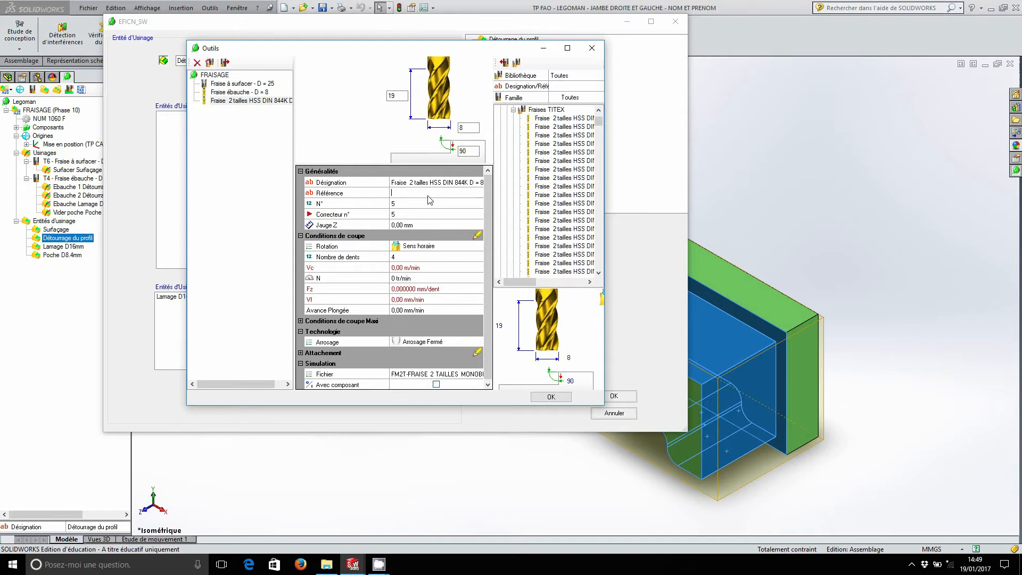
pyautogui.click(431, 184)
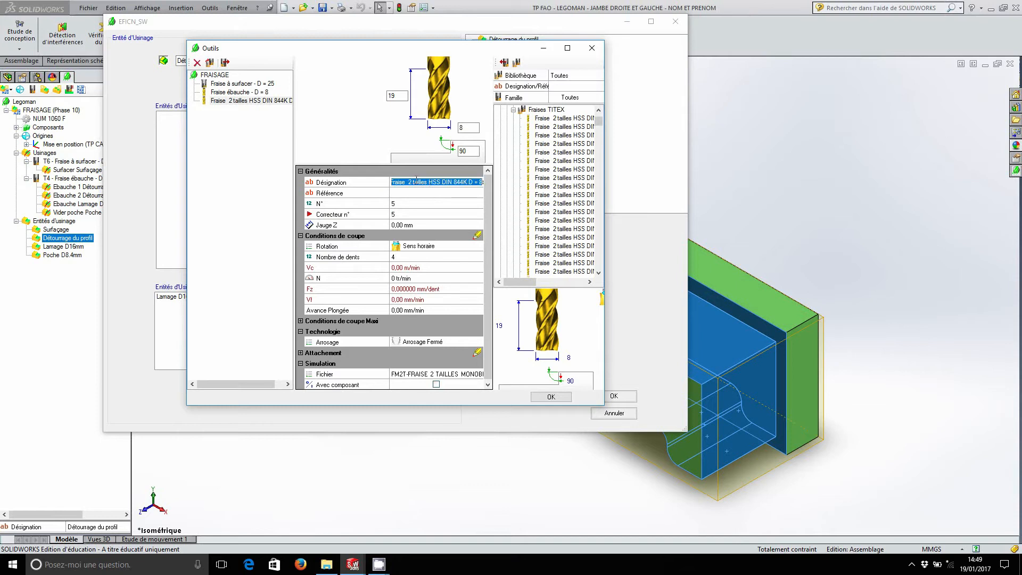
pyautogui.moveTo(410, 181); pyautogui.dragTo(469, 182)
pyautogui.press('BackSpace')
pyautogui.write('-')
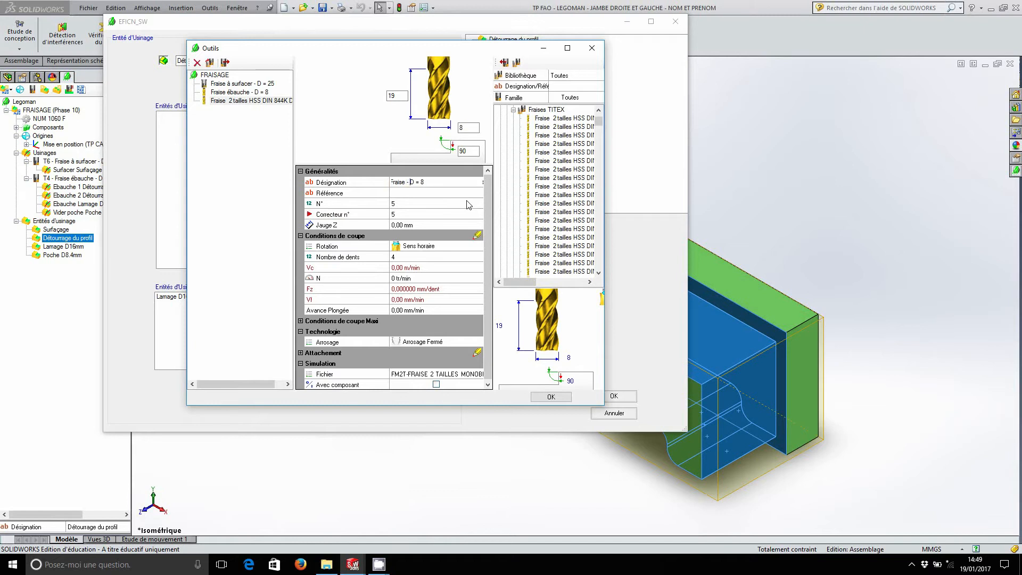
# Step: Set the new cutter's cutting conditions to 3 teeth, 4000 tr/min, a feed Vf of 200 mm/min and a plunge feed of 100 mm/min
pyautogui.click(417, 258)
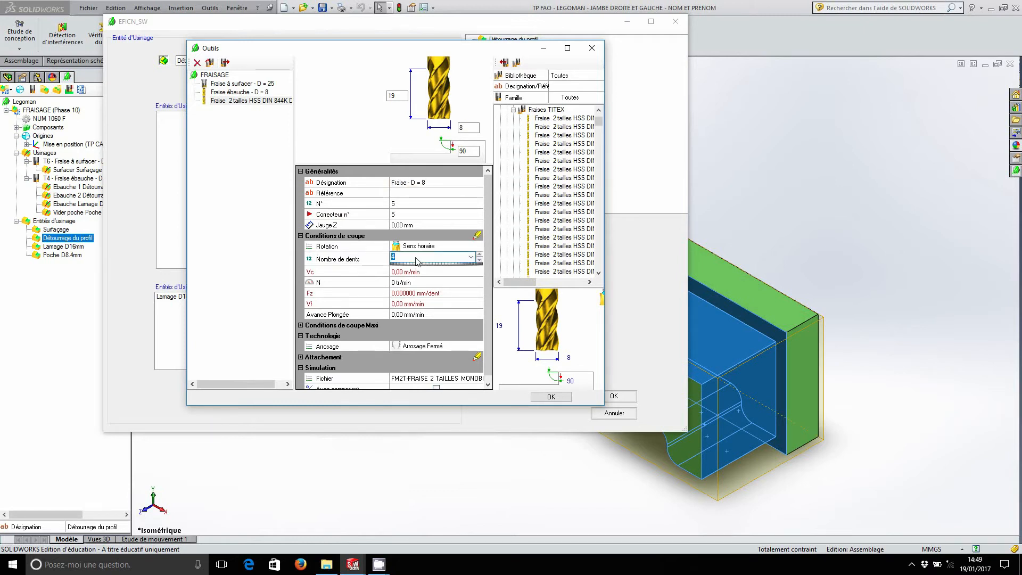
pyautogui.write('3')
pyautogui.click(410, 283)
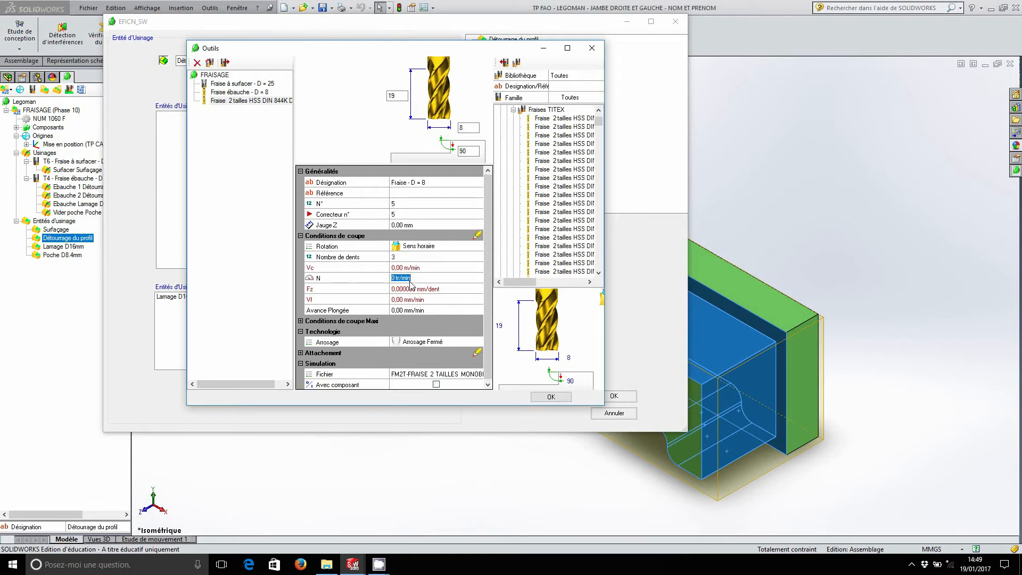
pyautogui.write('4000')
pyautogui.click(409, 299)
pyautogui.write('200')
pyautogui.click(409, 311)
pyautogui.write('10')
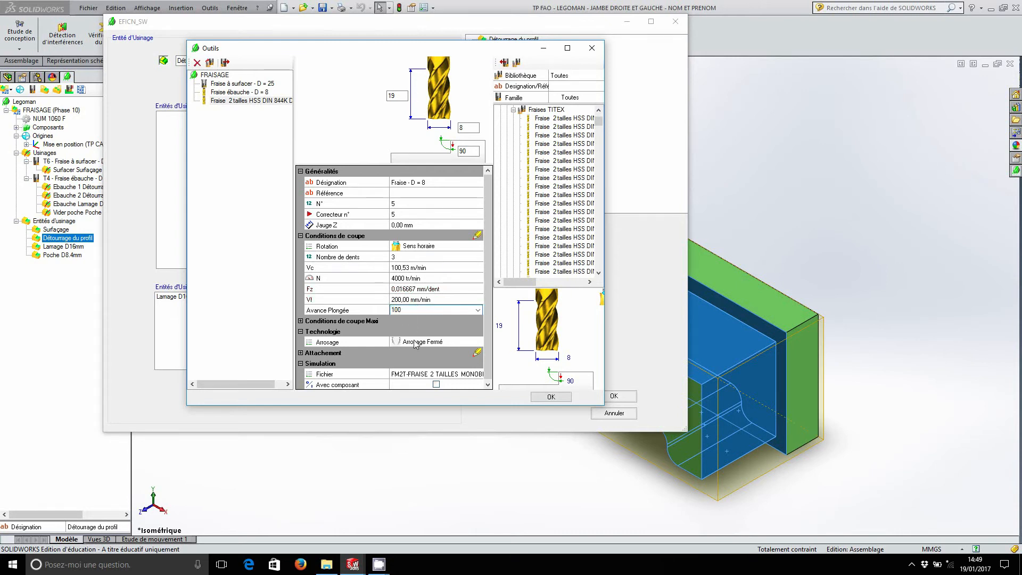
# Step: Set the cutter's coolant to Arrosages 1 et 2 Ouverts, enable Avec composant for simulation and validate the tool list
pyautogui.click(416, 343)
pyautogui.click(436, 439)
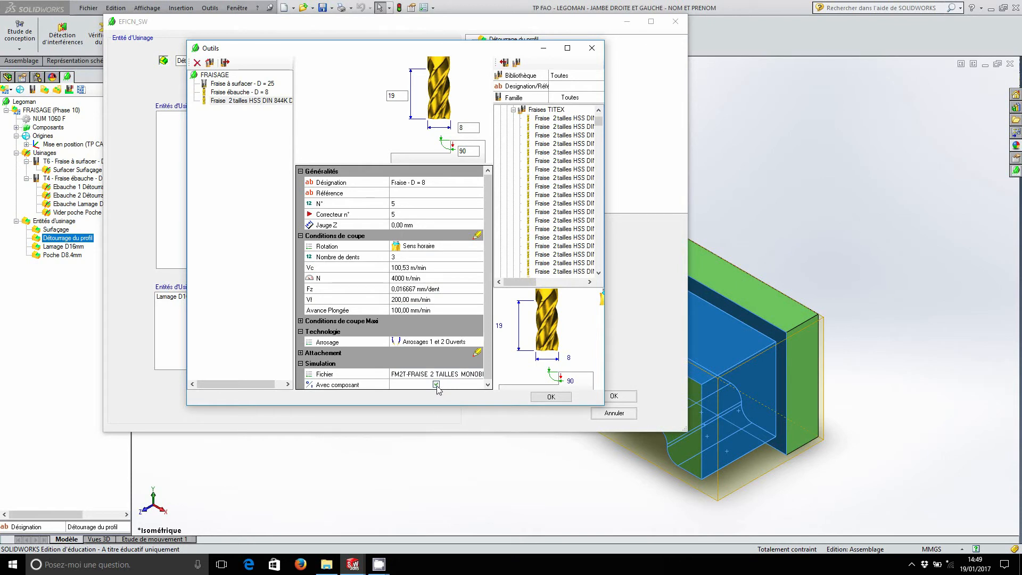
pyautogui.click(550, 397)
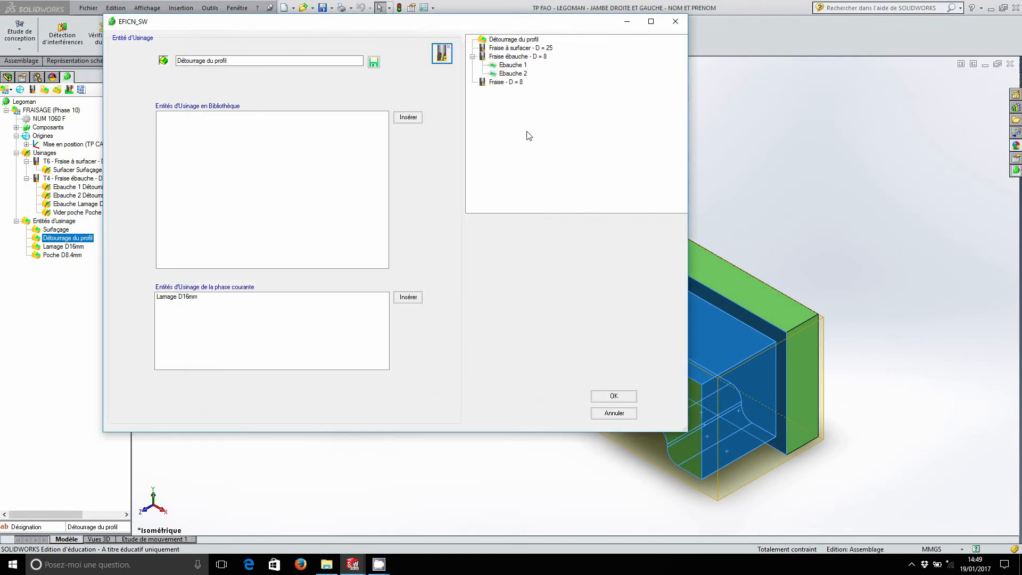
# Step: Add a Finir parois operation with the Fraise - D = 8 cutter to the Détourrage du profil entity
pyautogui.click(511, 82)
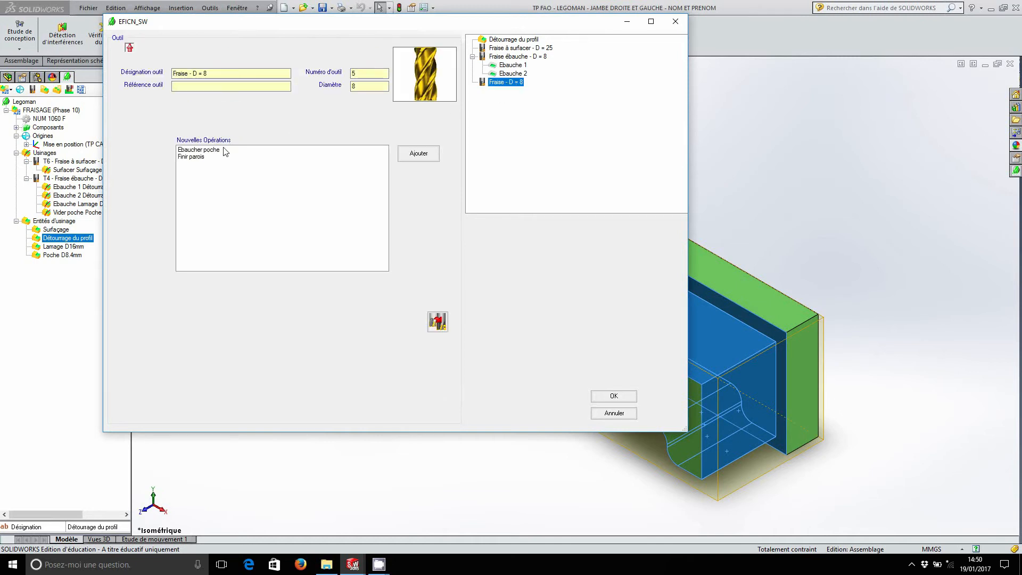
pyautogui.click(198, 156)
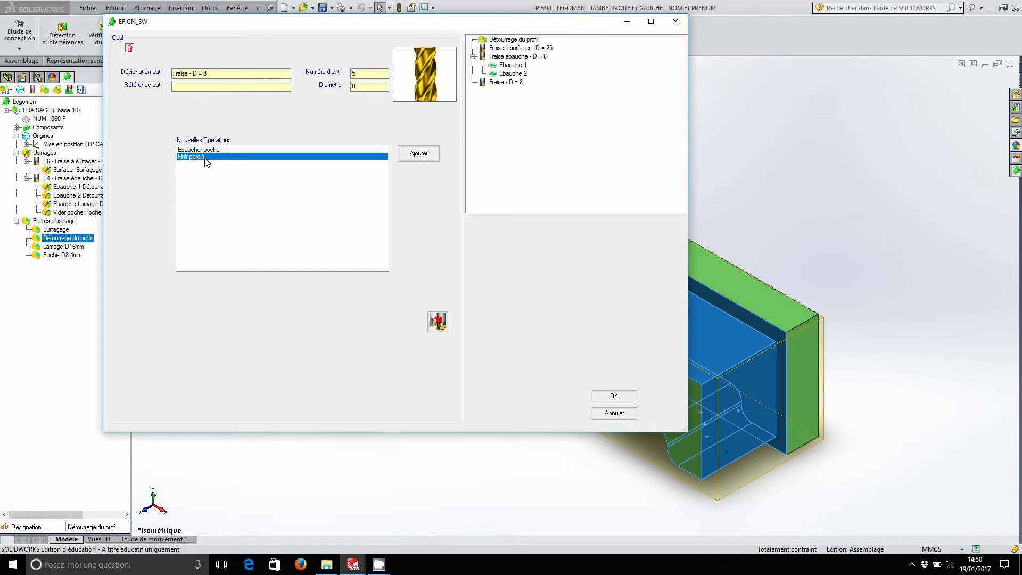
pyautogui.click(419, 154)
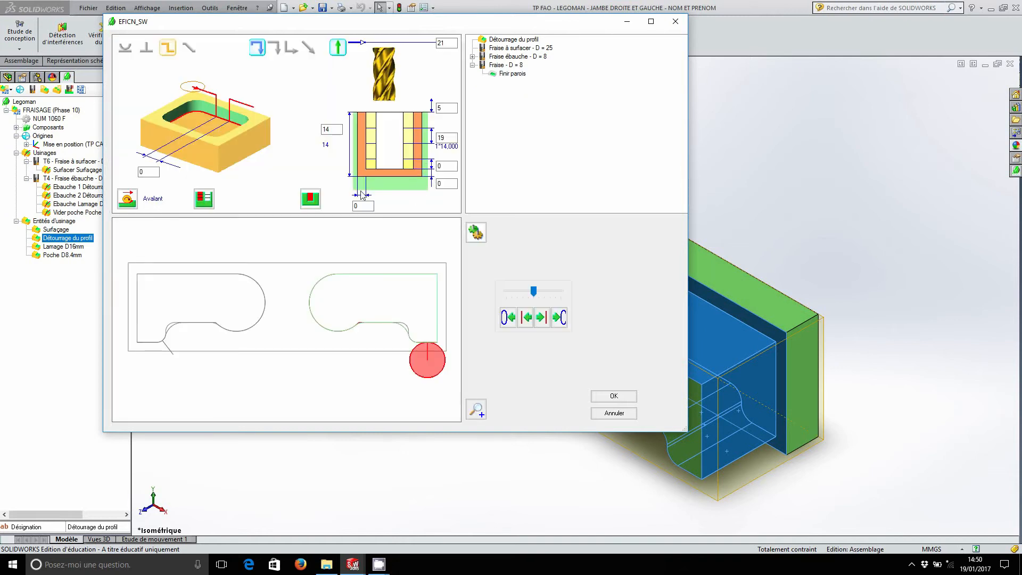
# Step: Give the wall finishing operation a tangential approach and place its entry points on the outer straight end of both leg profiles
pyautogui.click(125, 49)
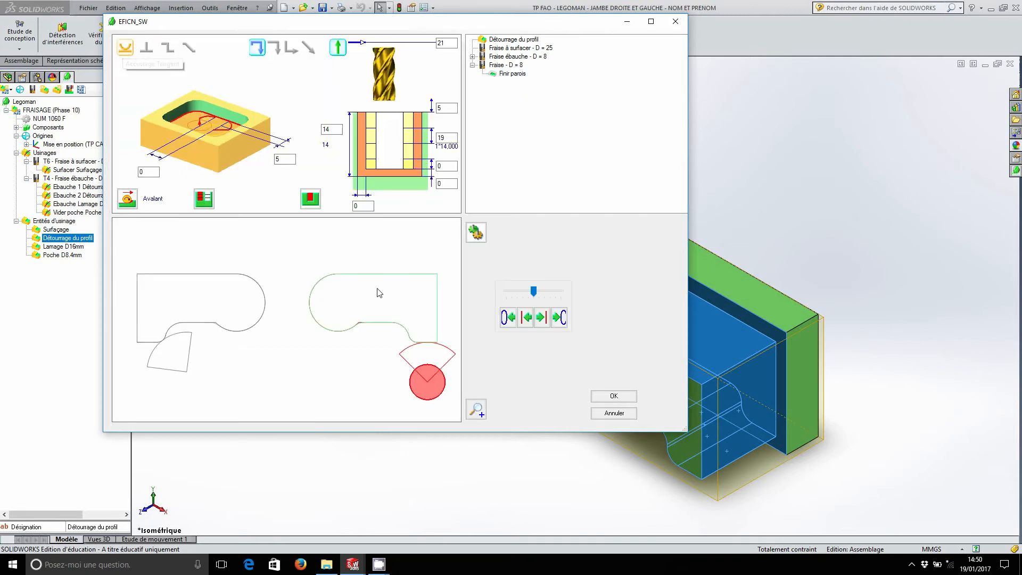
pyautogui.click(440, 305)
pyautogui.click(401, 307)
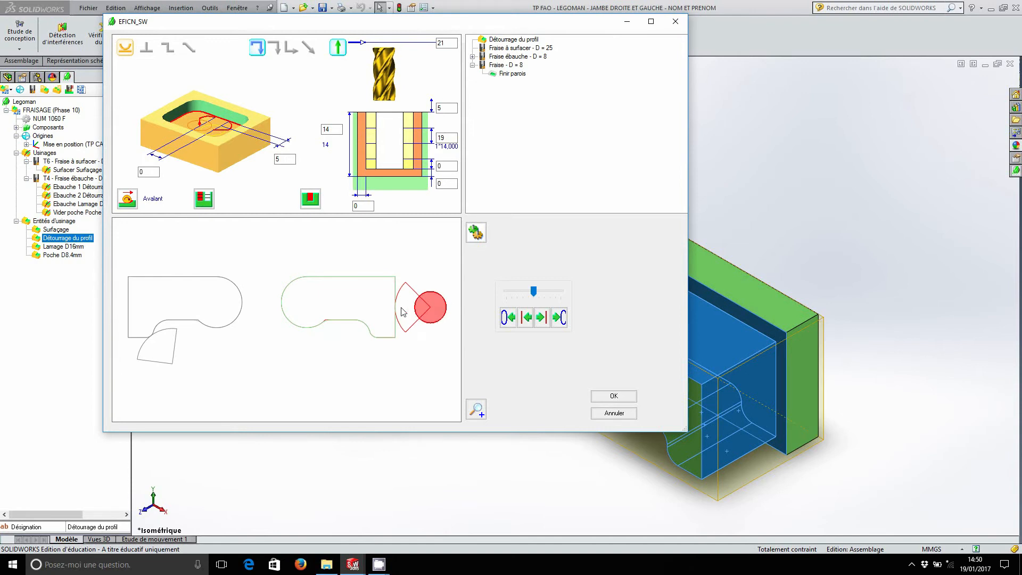
pyautogui.click(509, 317)
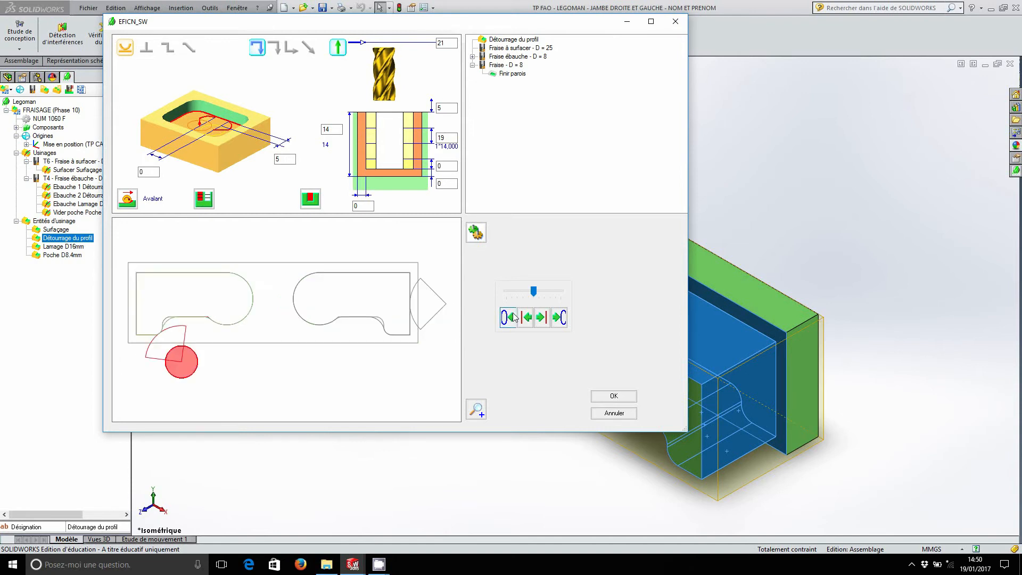
pyautogui.click(134, 308)
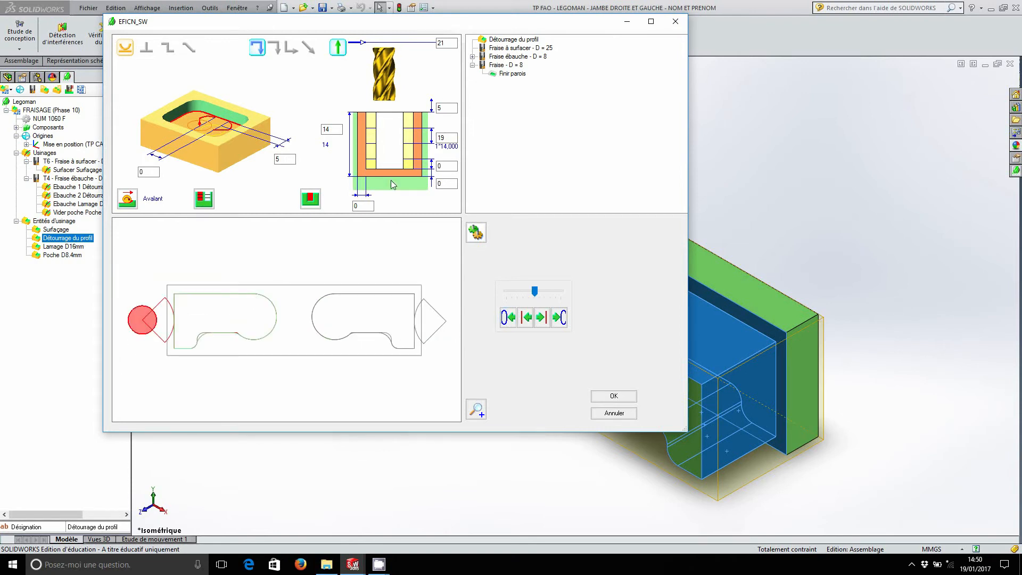
# Step: Set the wall finishing pass depth to 14, the side and bottom allowances to 0.1 and the clearance height to 5
pyautogui.doubleClick(442, 138)
pyautogui.write('14')
pyautogui.doubleClick(364, 205)
pyautogui.click(444, 184)
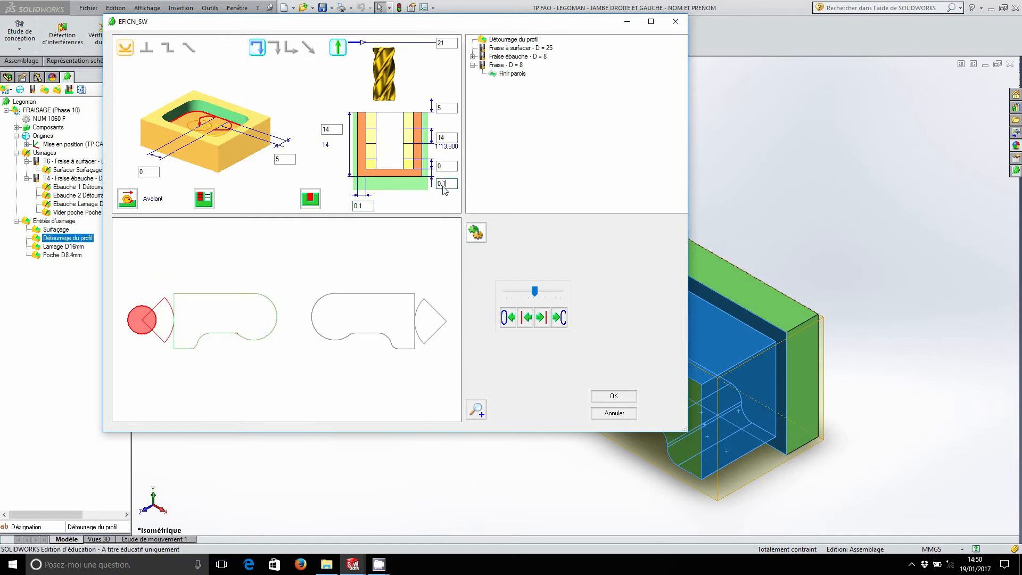
pyautogui.doubleClick(432, 43)
pyautogui.write('5')
# Step: Rename the Finir parois operation Semi-finition, check its entry points on both profiles and validate the machining entity
pyautogui.rightClick(513, 75)
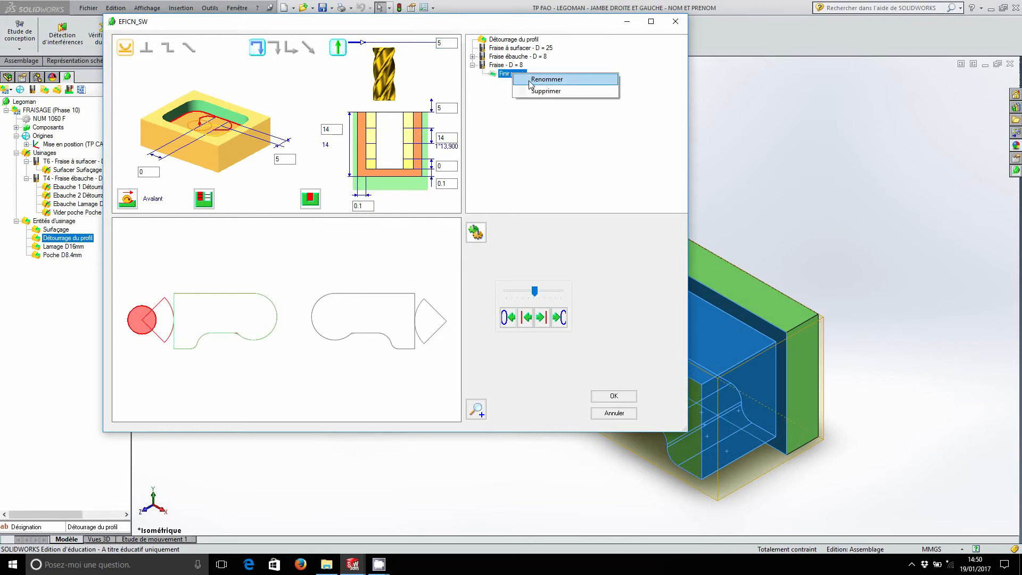
pyautogui.click(530, 80)
pyautogui.write('Semi-finition')
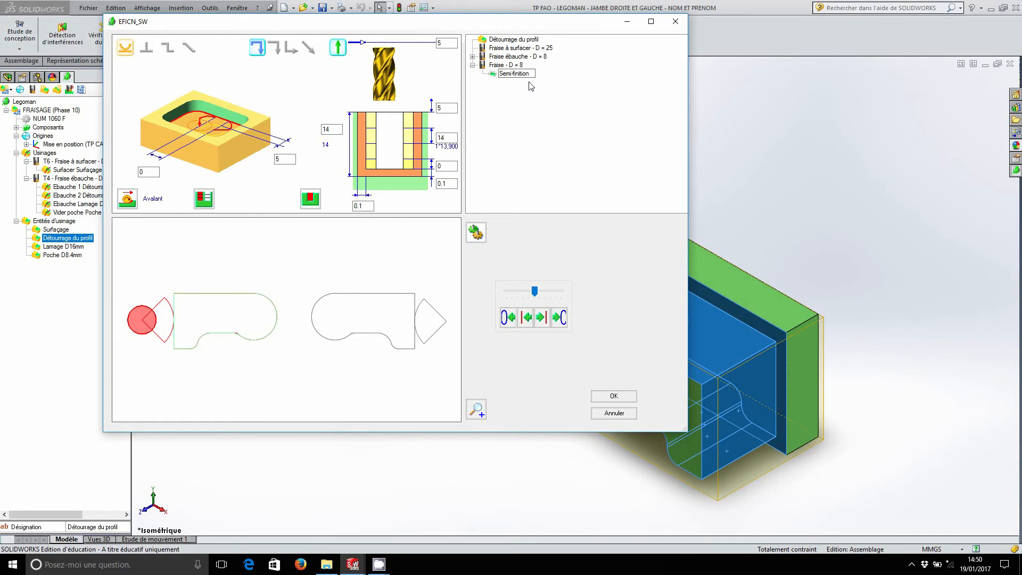
pyautogui.press('Return')
pyautogui.click(562, 321)
pyautogui.click(563, 322)
pyautogui.click(563, 321)
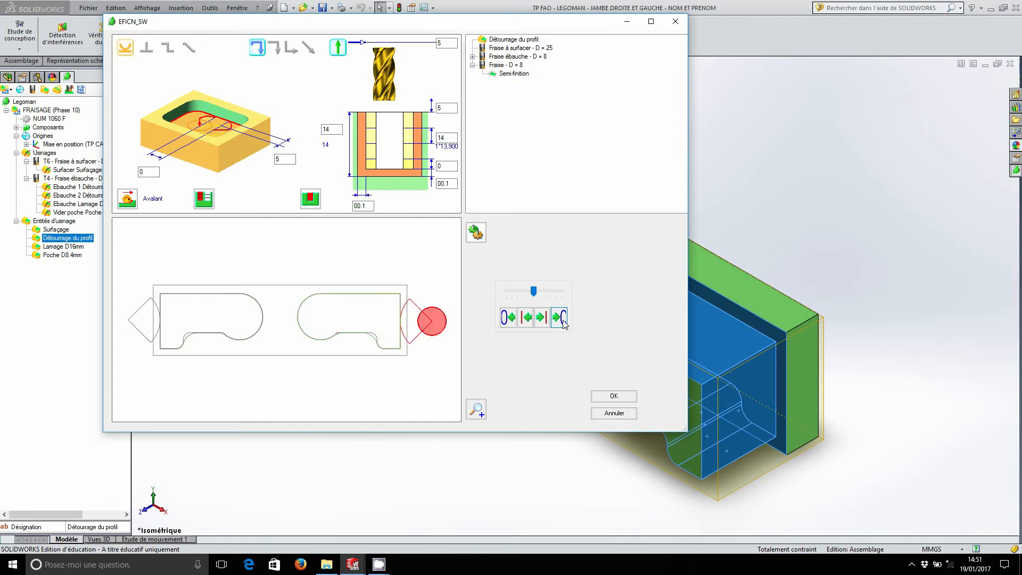
pyautogui.click(615, 396)
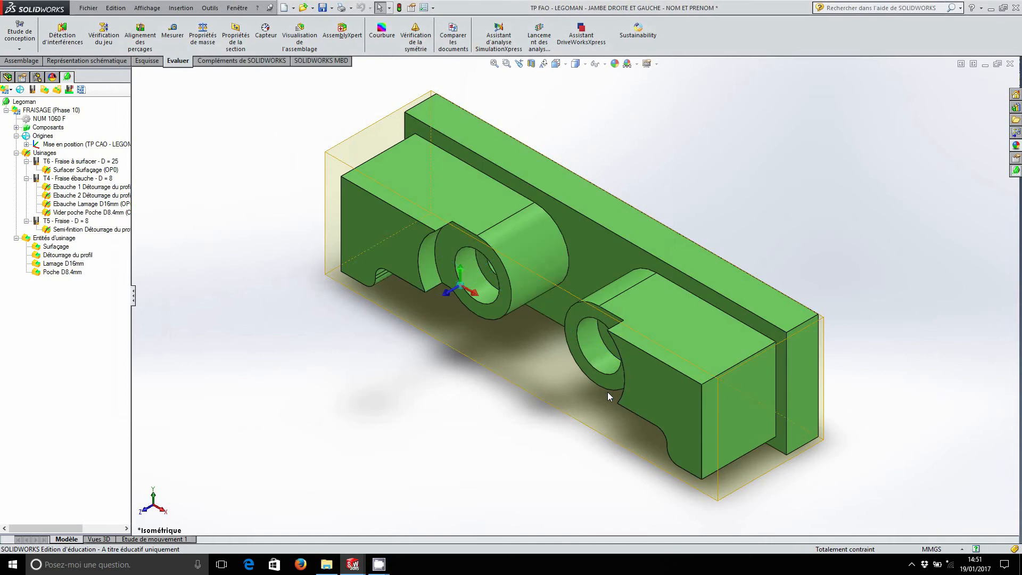
# Step: Save the assembly, rebuilding it first
pyautogui.click(323, 8)
pyautogui.click(214, 161)
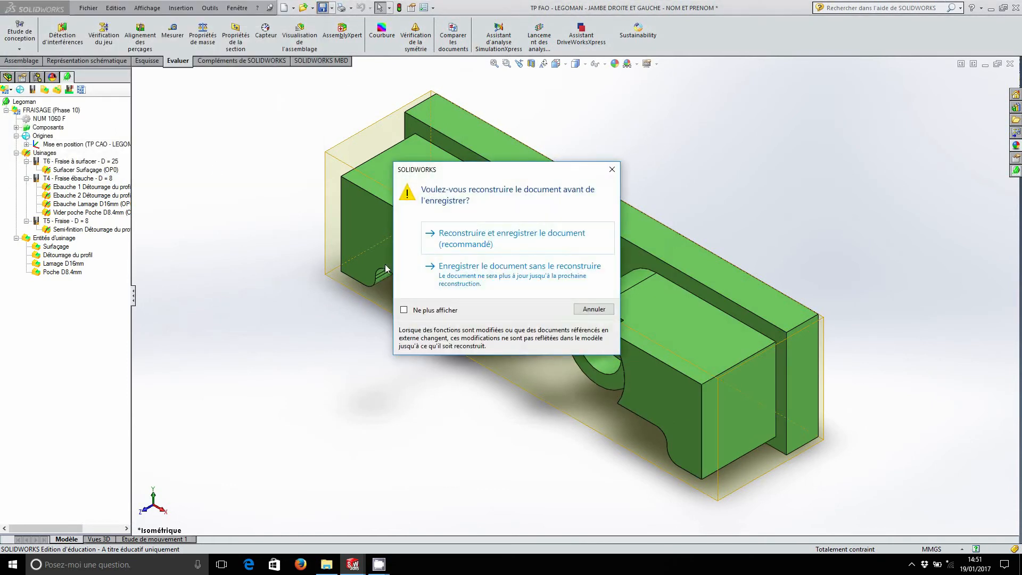
pyautogui.click(434, 241)
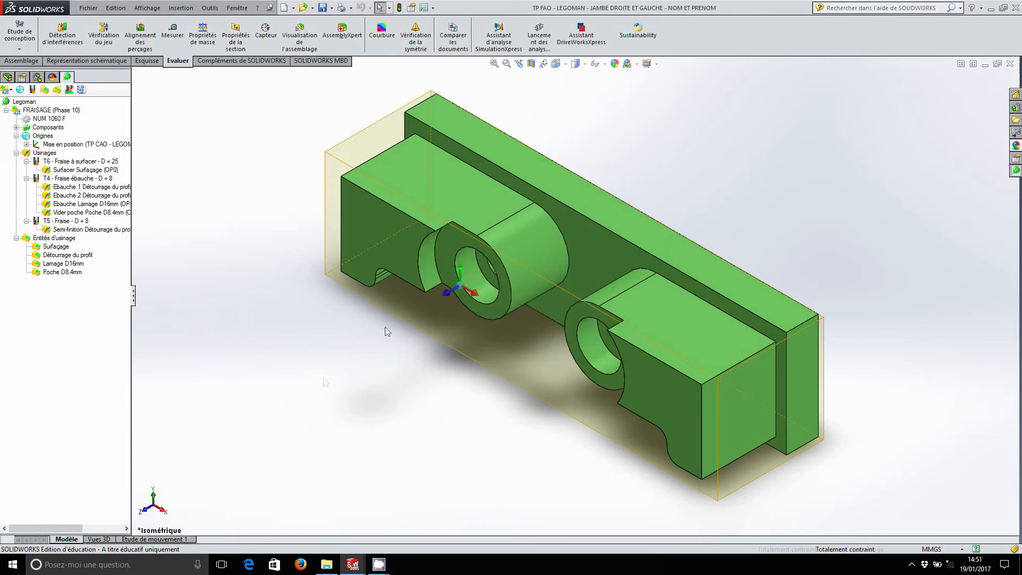
# Step: Open the Lamage D16mm entity for editing and add an Ebaucher poche operation with the Fraise - D = 8 cutter
pyautogui.click(63, 264)
pyautogui.rightClick(77, 266)
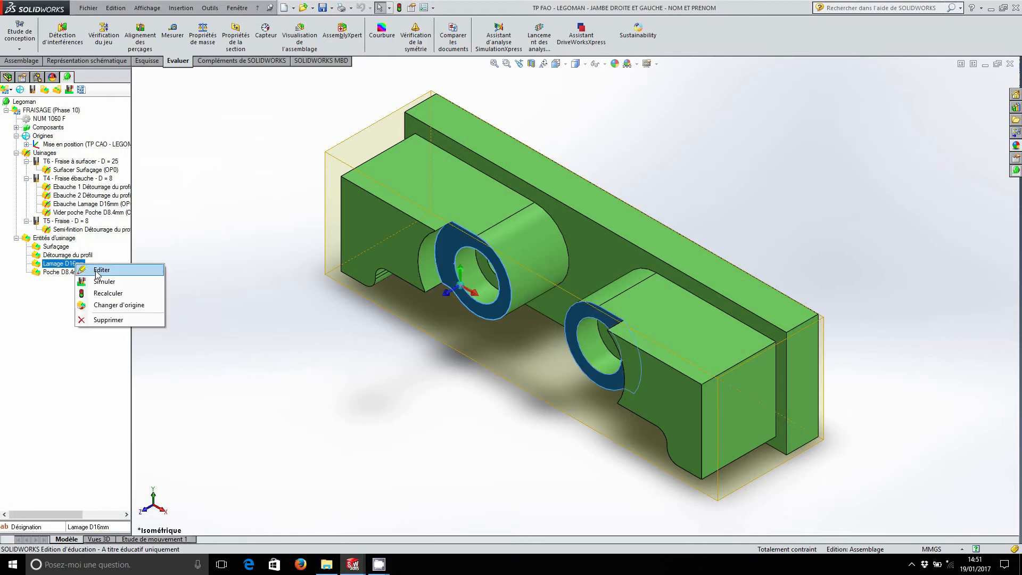
pyautogui.click(99, 271)
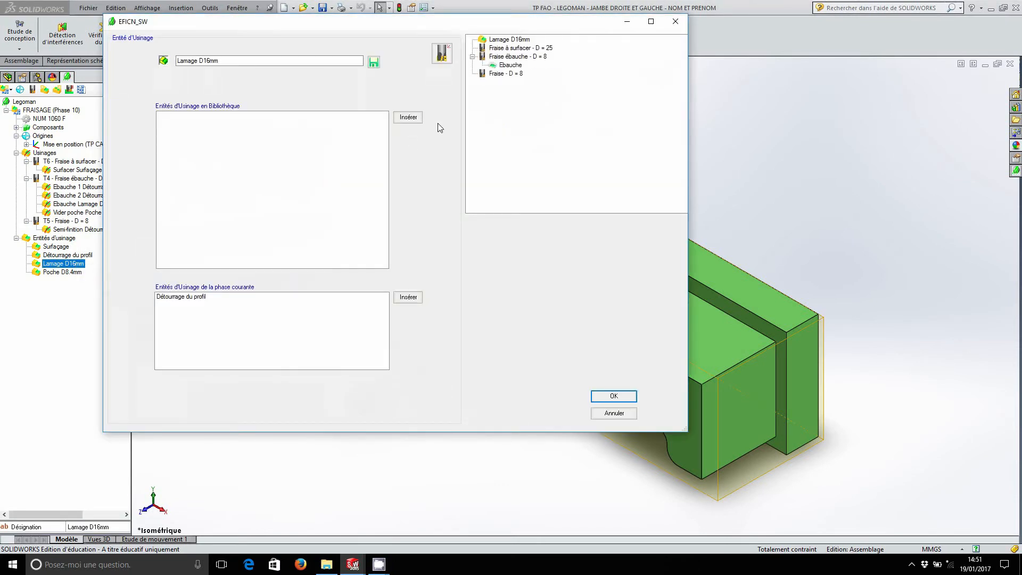
pyautogui.click(506, 73)
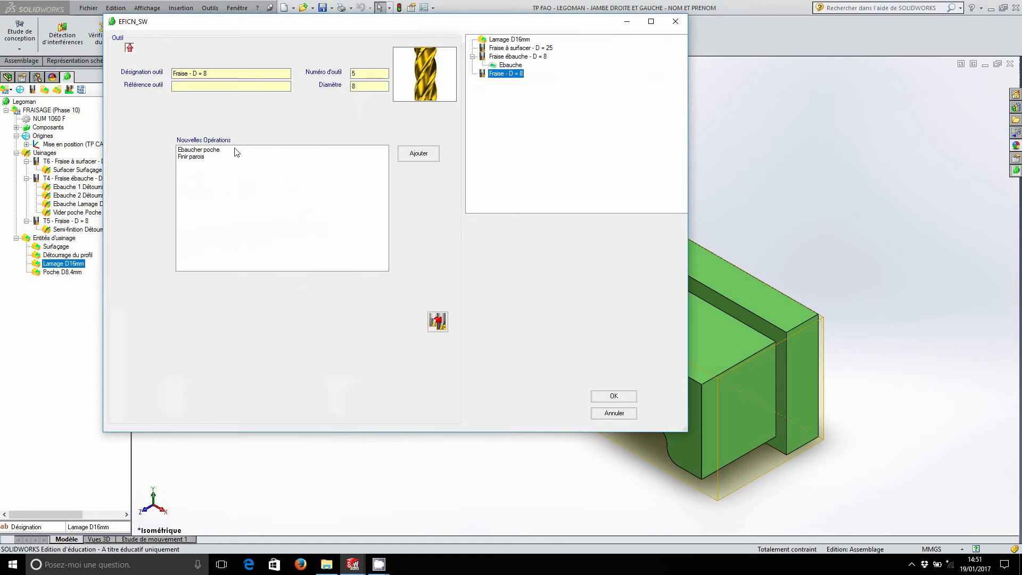
pyautogui.click(202, 151)
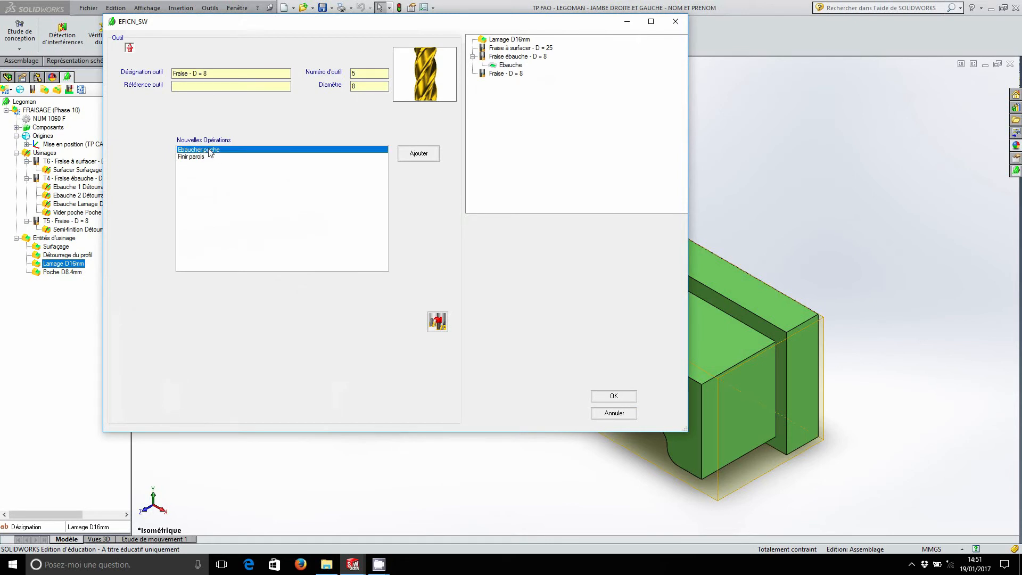
pyautogui.click(419, 154)
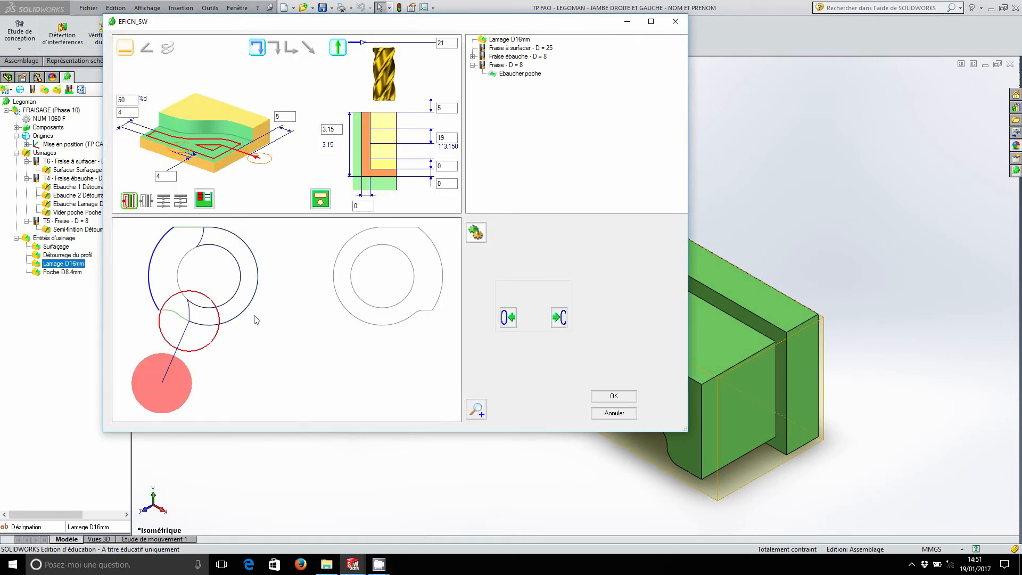
# Step: Position the tool entry points on the lower inner side of both D16 counterbore contours
pyautogui.click(559, 318)
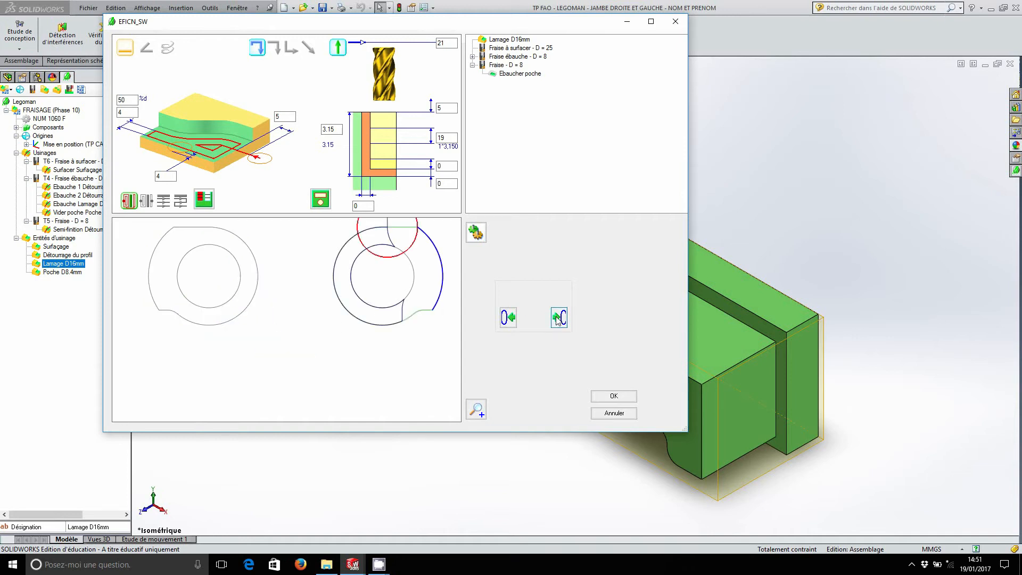
pyautogui.click(357, 321)
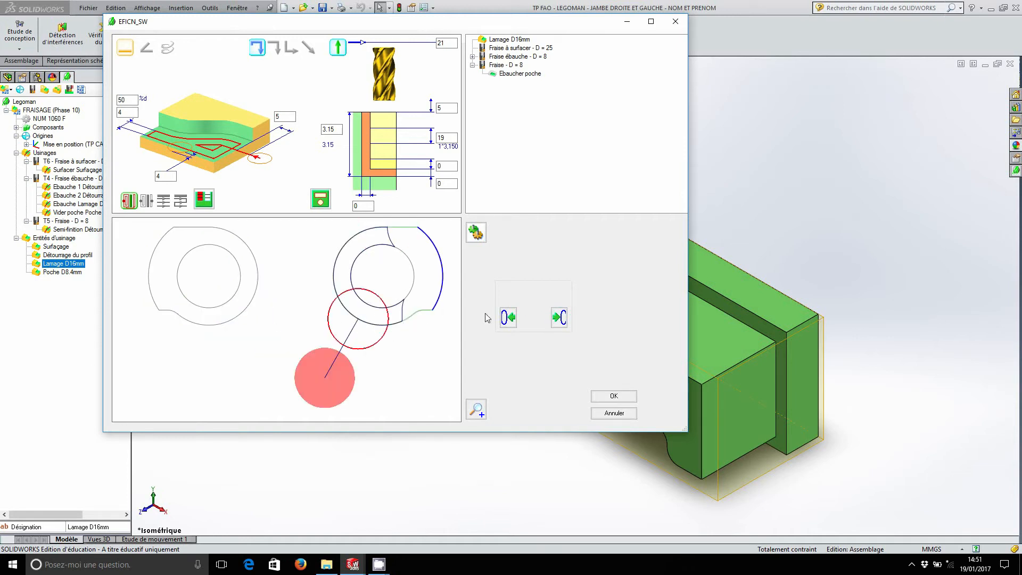
pyautogui.click(508, 319)
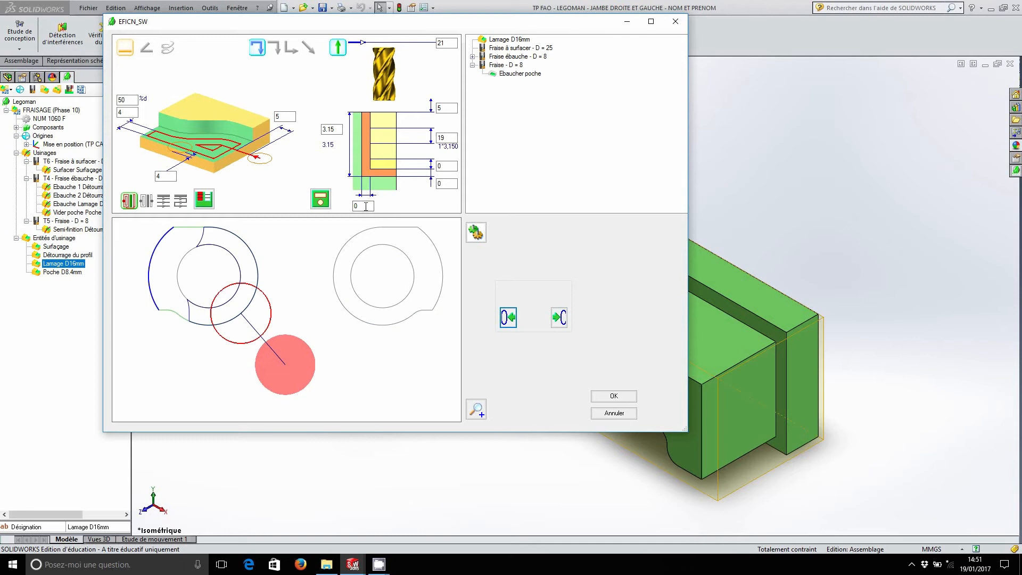
# Step: Set the counterbore operation's side and bottom allowances to 0, the pass depth to 3.15 and the clearance height to 5
pyautogui.click(366, 206)
pyautogui.click(449, 183)
pyautogui.write('0')
pyautogui.moveTo(449, 139); pyautogui.dragTo(432, 138)
pyautogui.write('3.15')
pyautogui.click(560, 318)
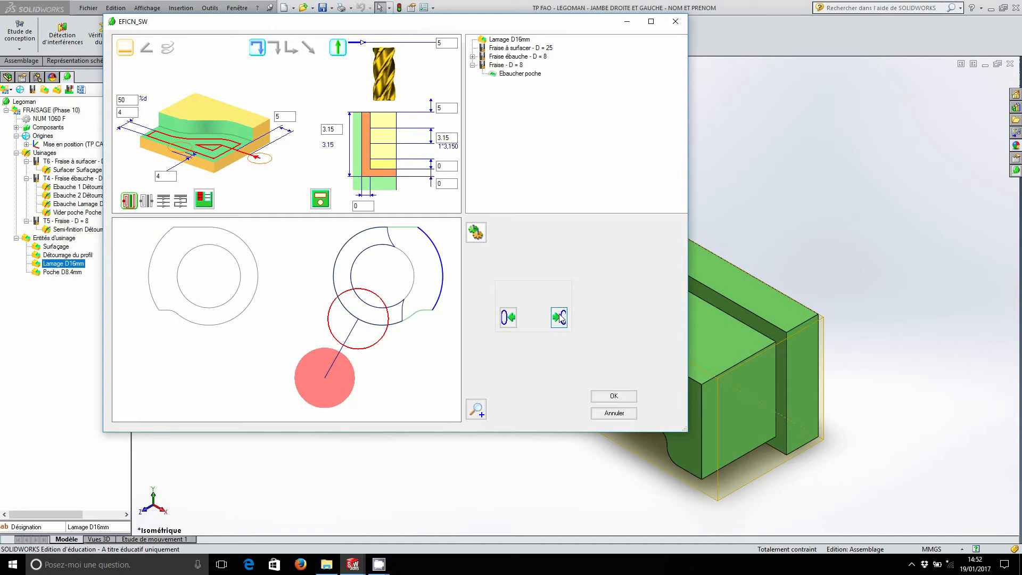
# Step: Validate the Lamage D16mm machining entity, save the assembly and clear the selection
pyautogui.click(602, 398)
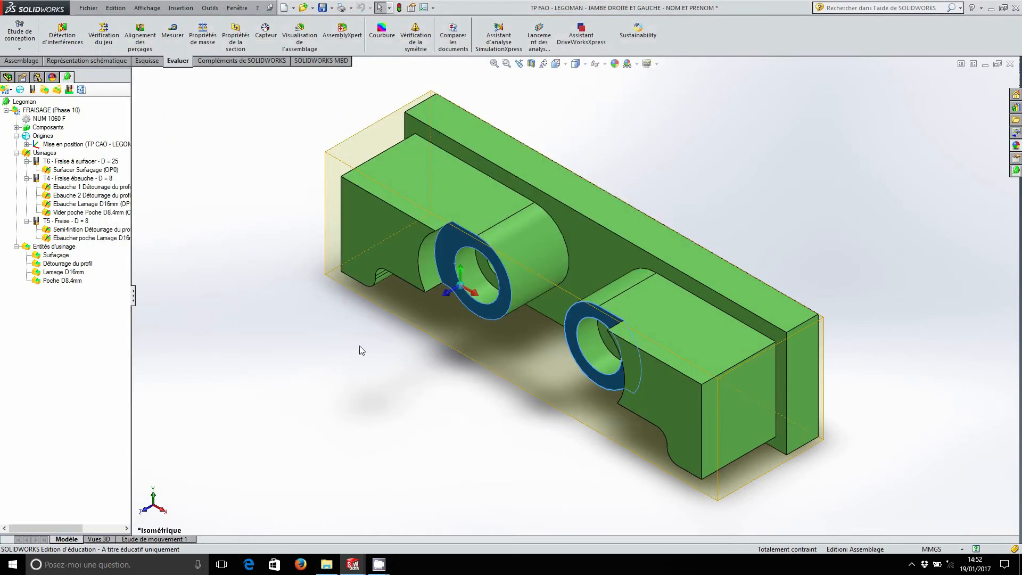
pyautogui.click(399, 8)
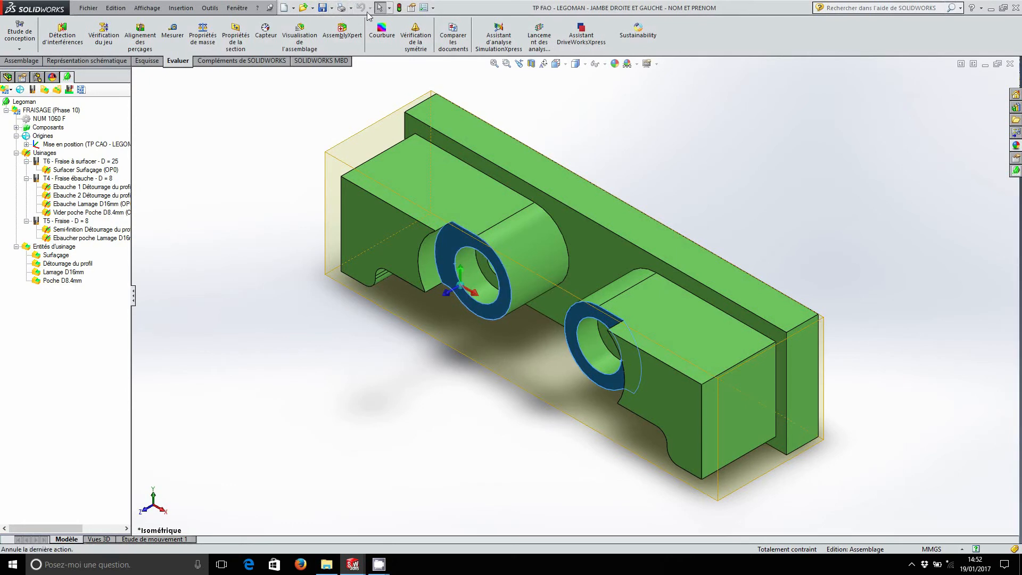
pyautogui.click(458, 103)
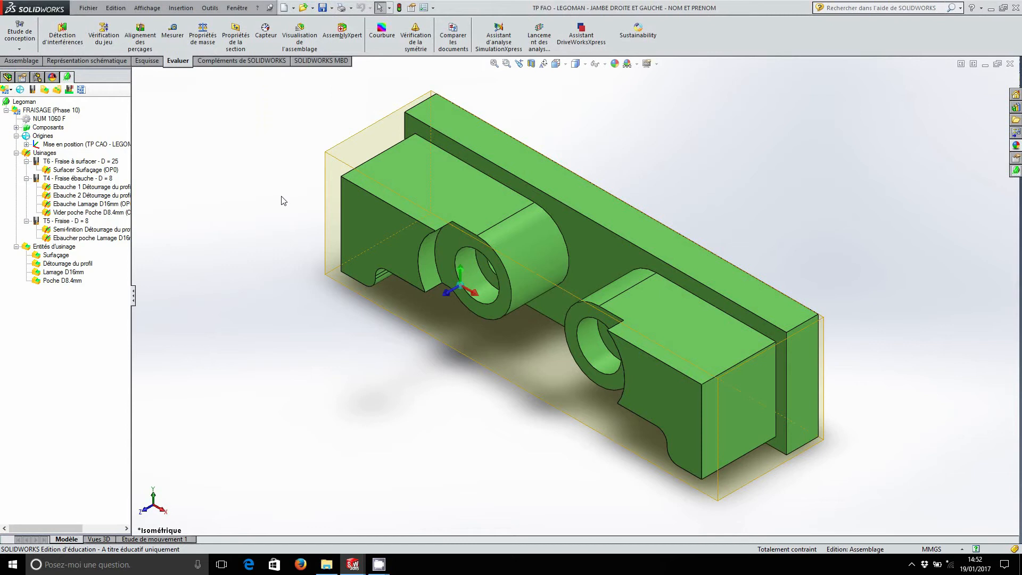
# Step: Open the Poche D8.4mm entity for editing and add a Vider poche operation with the Fraise - D = 8 cutter
pyautogui.rightClick(75, 281)
pyautogui.click(101, 289)
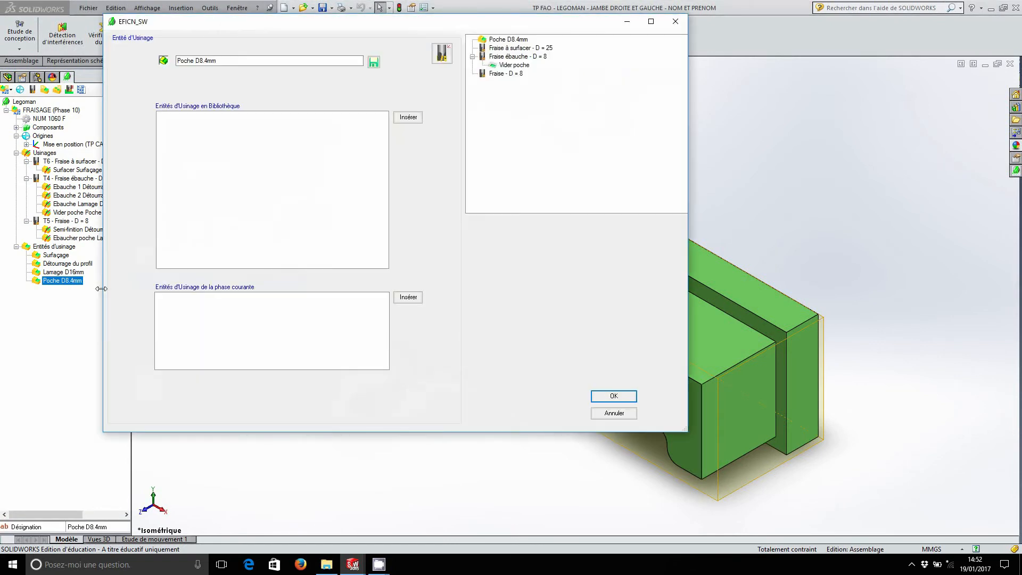
pyautogui.click(508, 74)
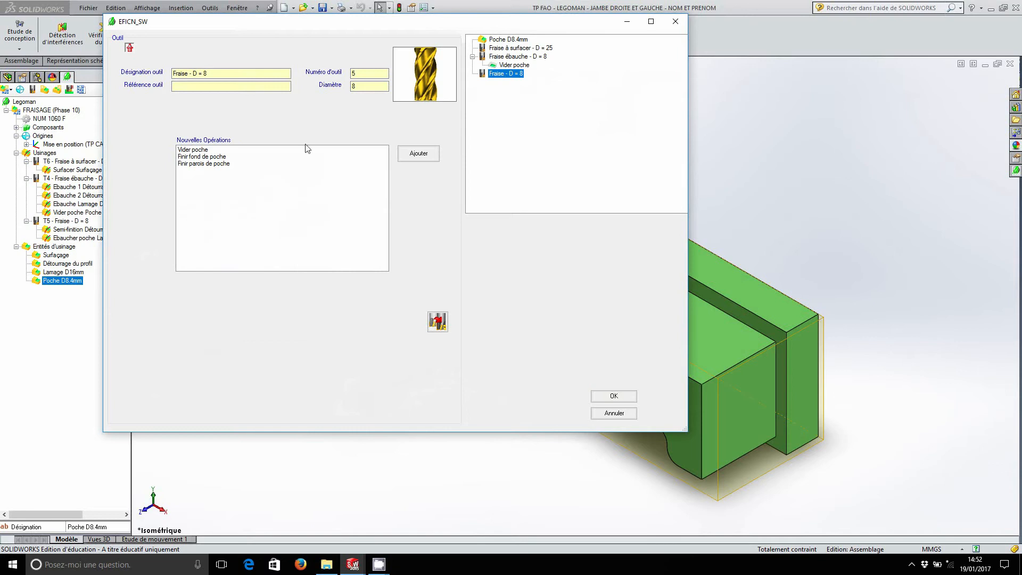
pyautogui.click(252, 151)
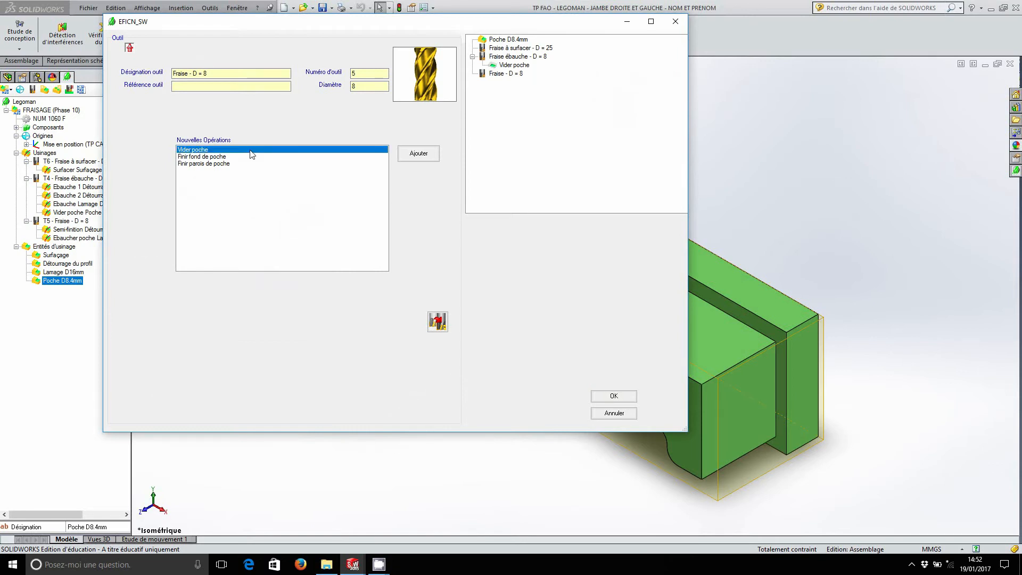
pyautogui.click(425, 155)
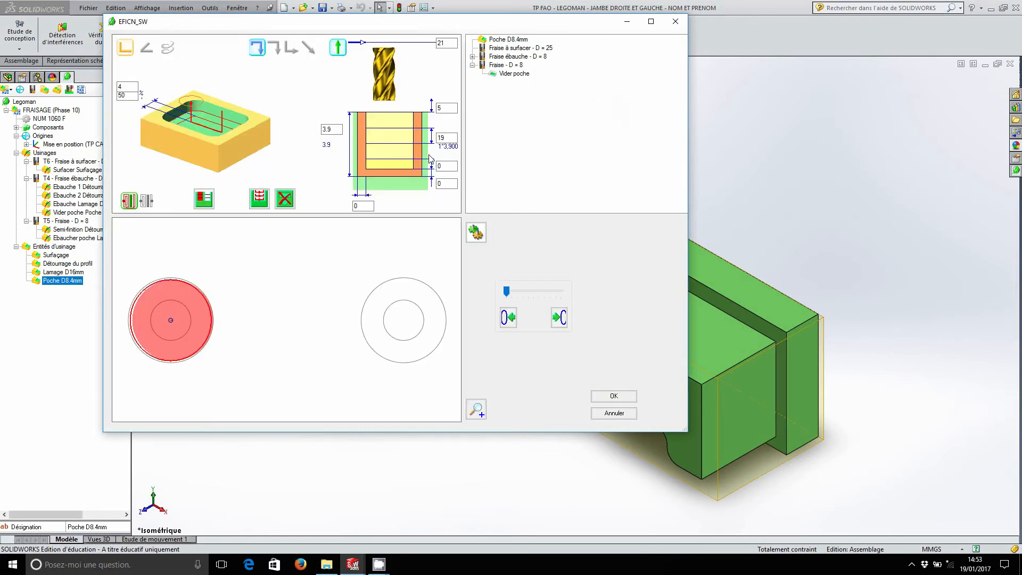
# Step: Give the pocket operation a helical approach, a pass depth of 5 and a clearance height of 5, and check the second pocket
pyautogui.click(169, 48)
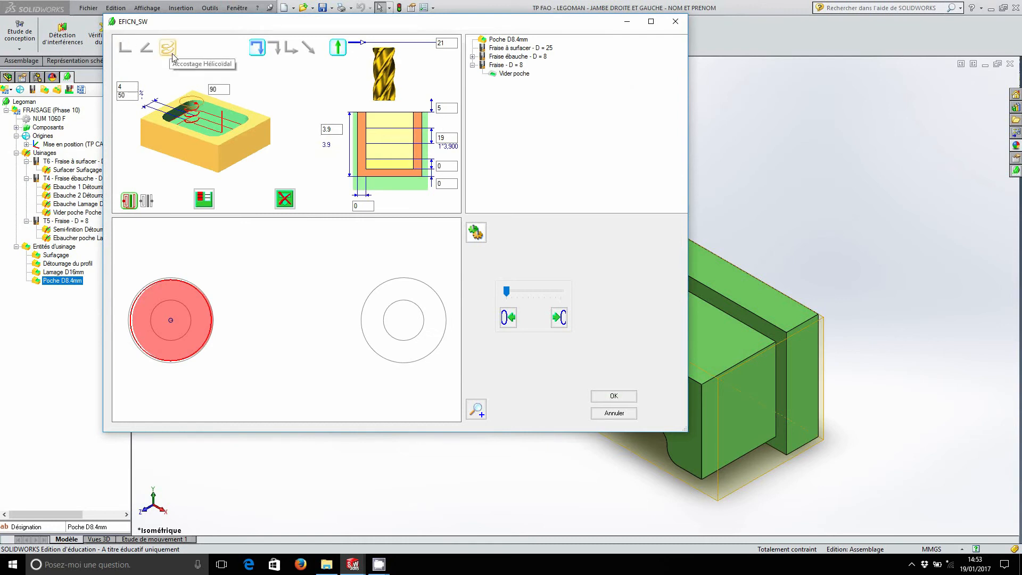
pyautogui.moveTo(456, 137); pyautogui.dragTo(432, 139)
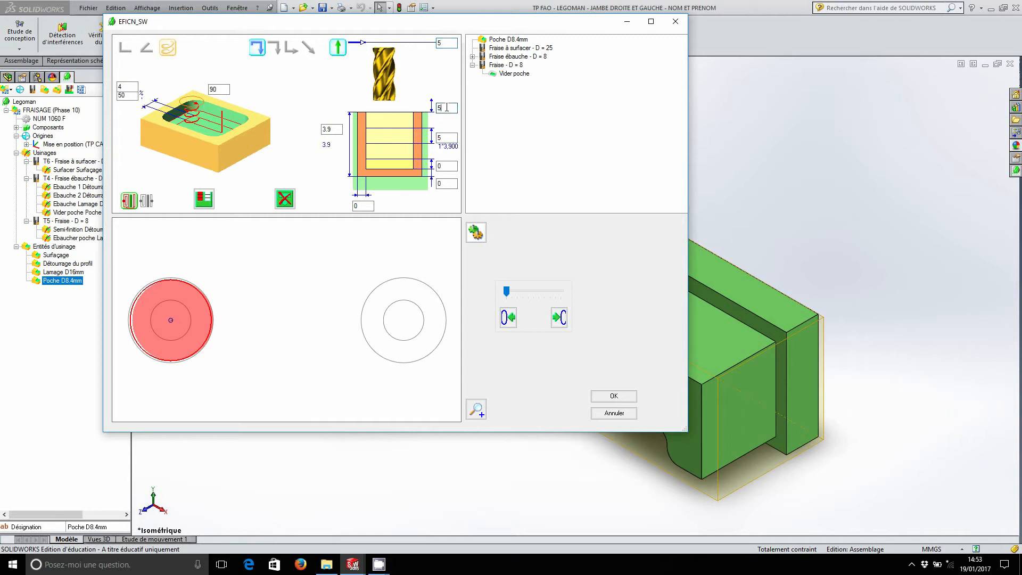
pyautogui.click(559, 320)
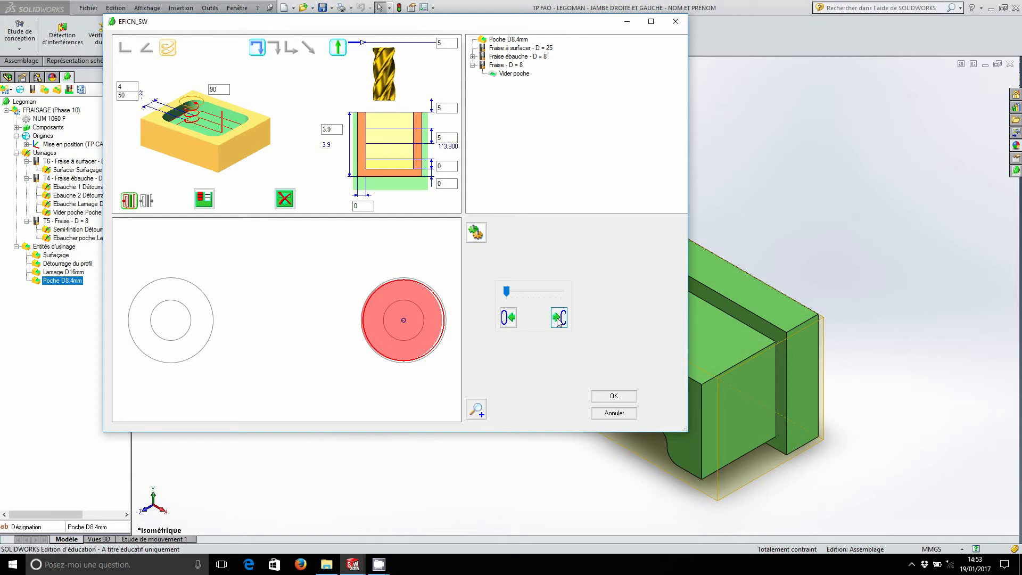
# Step: Rename the D8.4 pocket's Vider poche operation under Fraise - D = 8 as Finition, validate the entity and save the assembly
pyautogui.rightClick(521, 77)
pyautogui.click(534, 82)
pyautogui.write('Finition')
pyautogui.press('Return')
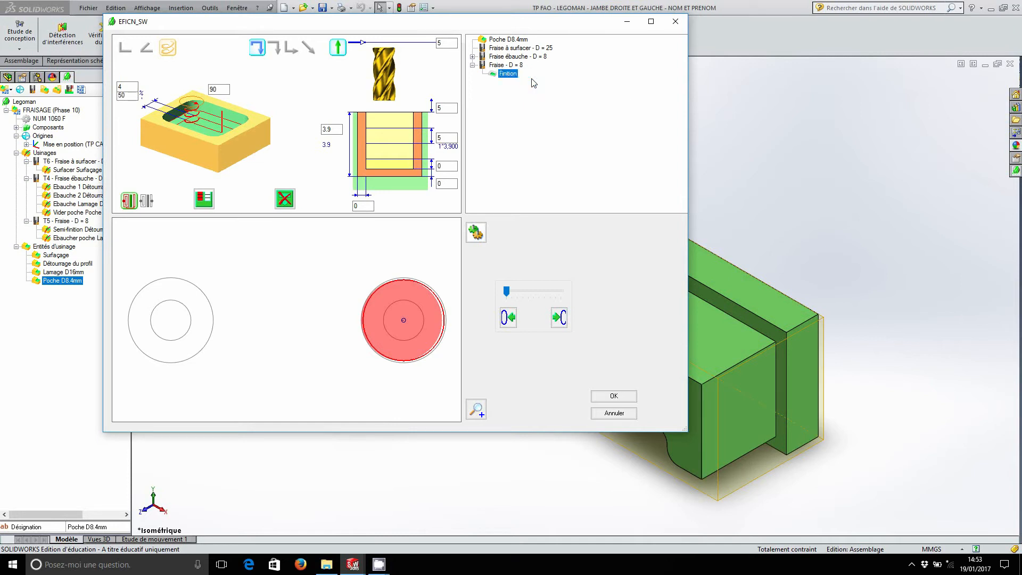
pyautogui.click(614, 396)
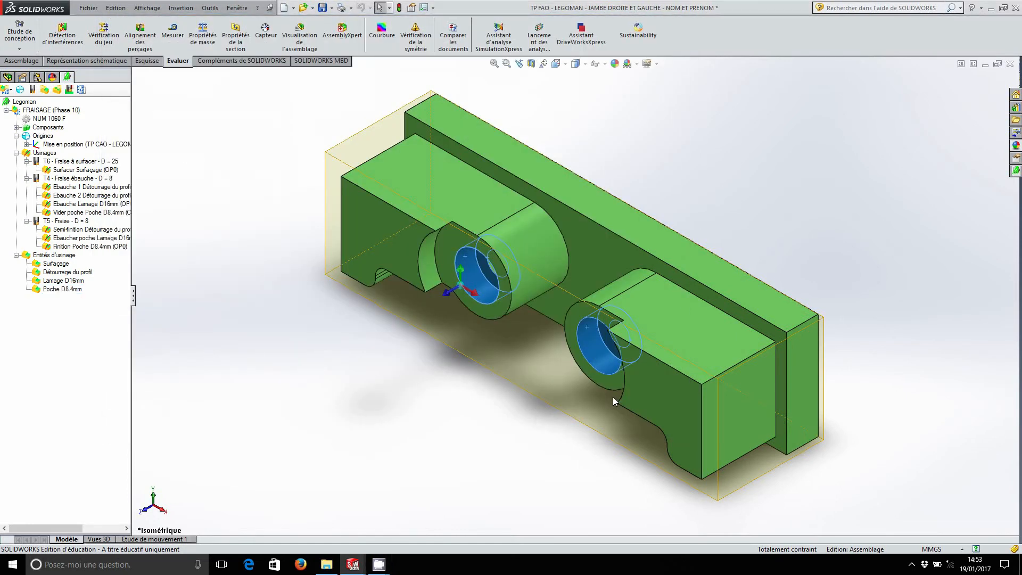
pyautogui.click(323, 8)
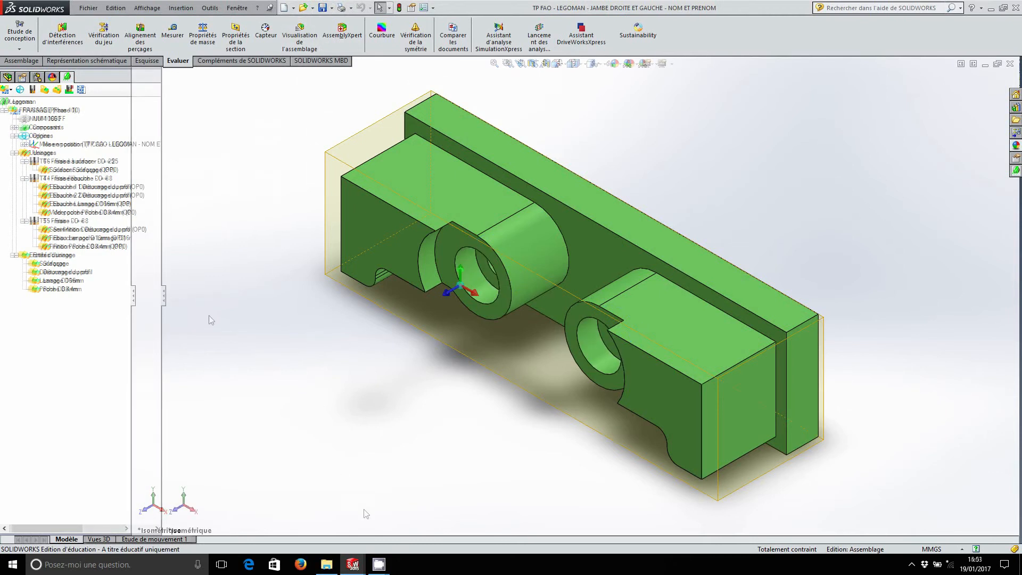
# Step: Open the Détourage du profil machining entity for editing and bring up its tool management
pyautogui.click(79, 273)
pyautogui.rightClick(80, 274)
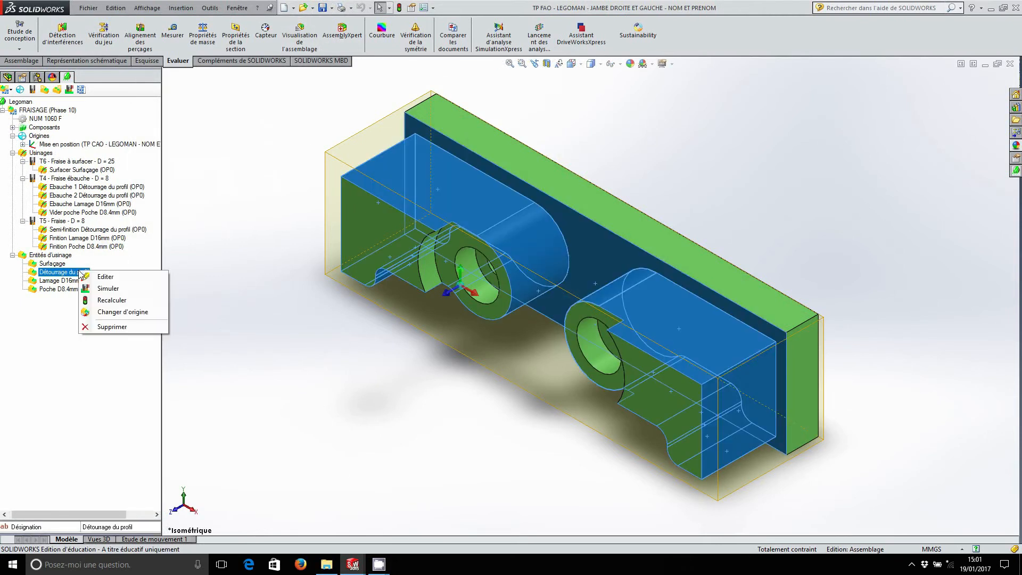
pyautogui.click(105, 277)
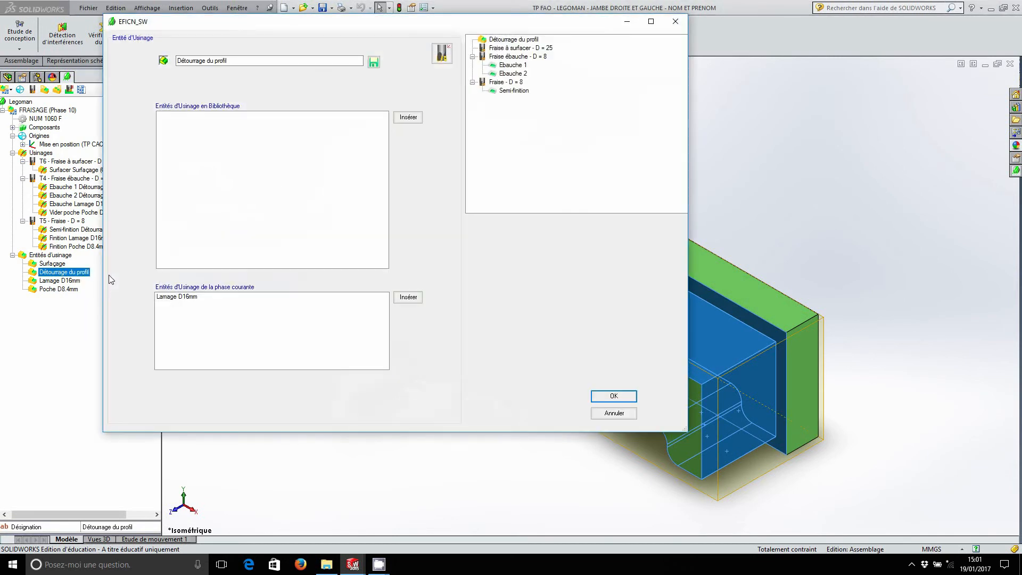
pyautogui.click(443, 55)
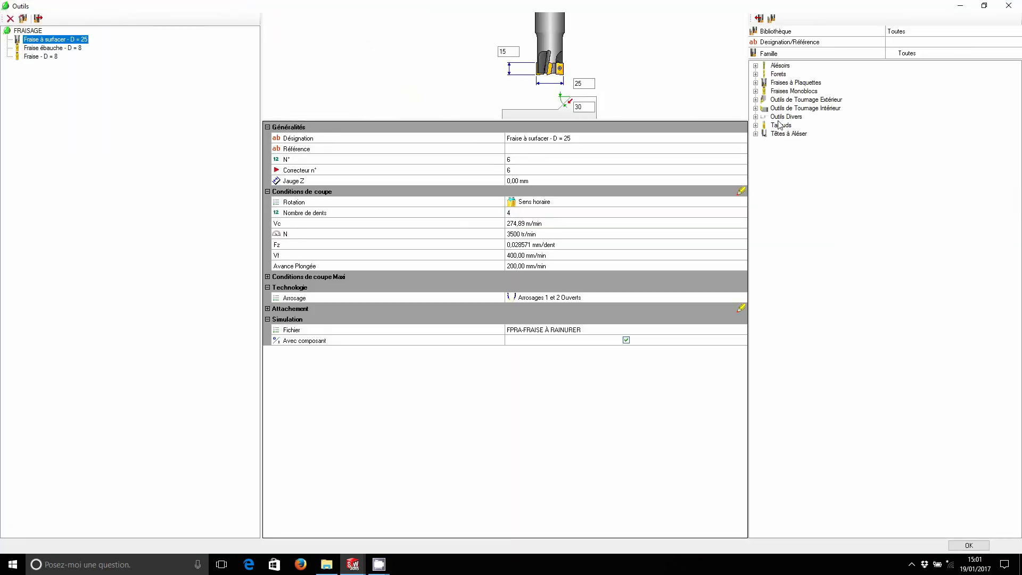
# Step: Add the TITEX cutter Fraise 2 tailles série longue DIN 844L D = 4 (TITEX D 2349*4) to the milling tools
pyautogui.click(756, 92)
pyautogui.click(762, 99)
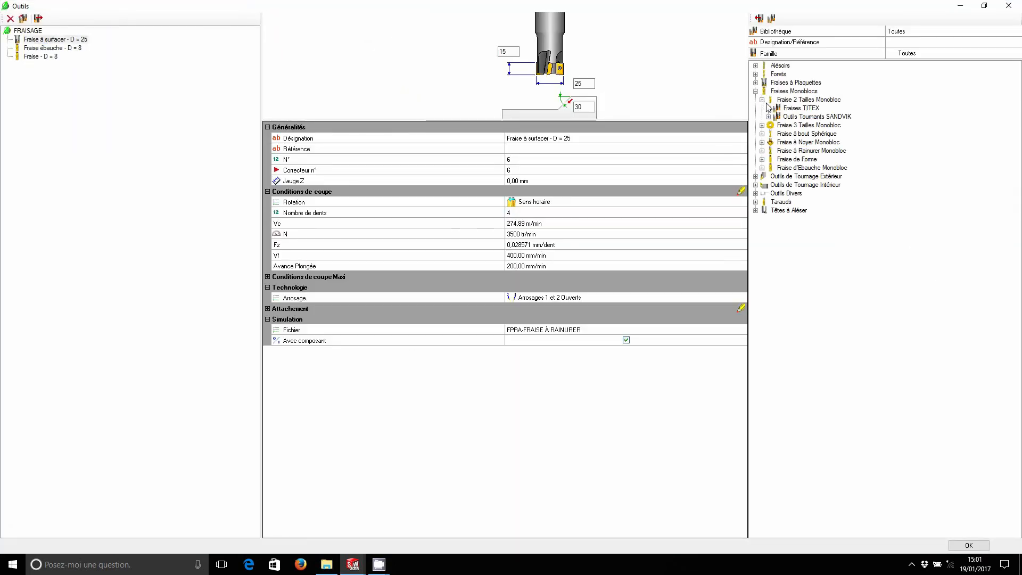
pyautogui.click(768, 108)
pyautogui.moveTo(1017, 133); pyautogui.dragTo(1017, 316)
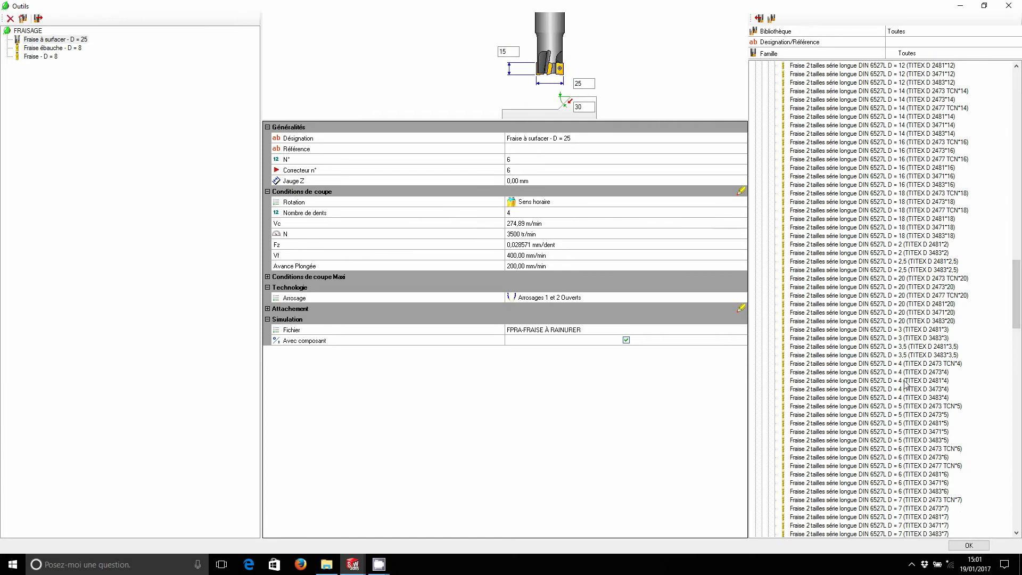
pyautogui.click(884, 372)
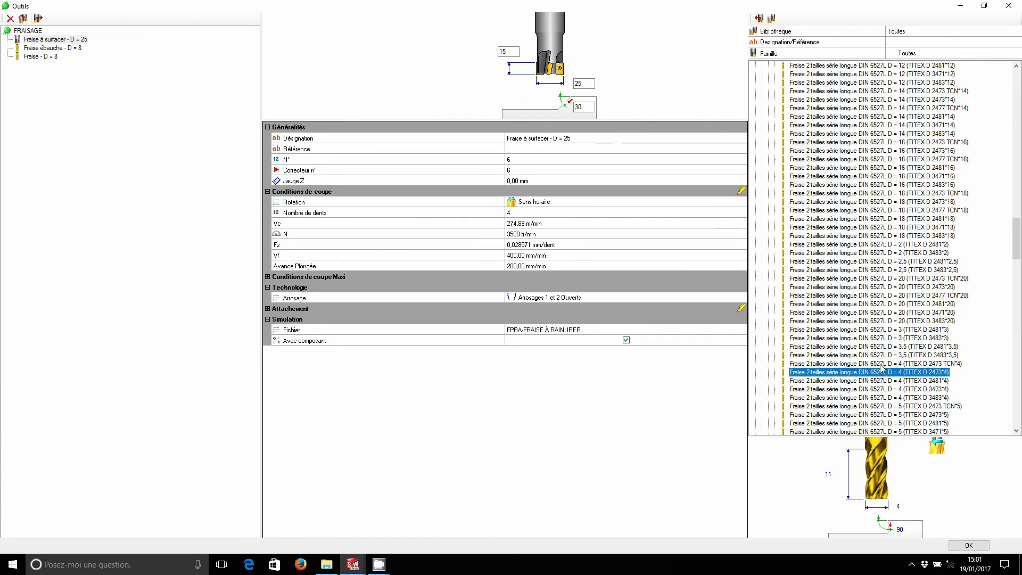
pyautogui.click(882, 381)
pyautogui.click(876, 389)
pyautogui.click(875, 398)
pyautogui.scroll(-20, 876, 405)
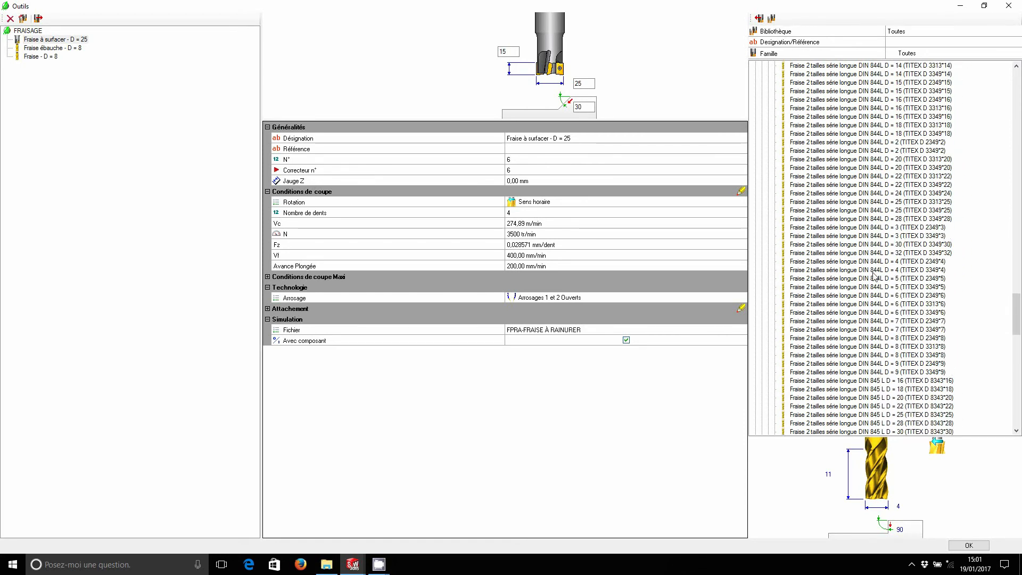
pyautogui.click(874, 262)
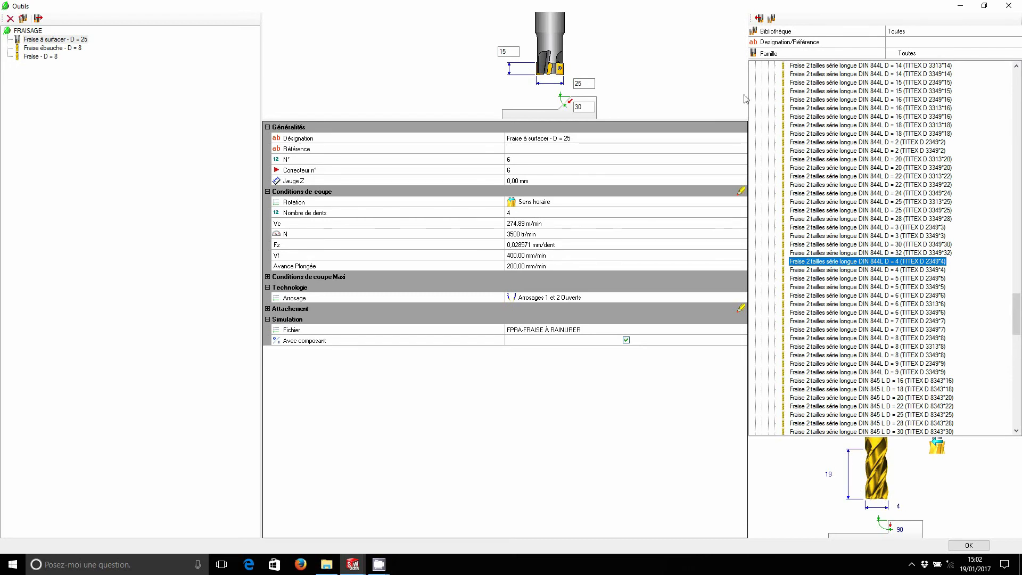
pyautogui.click(759, 19)
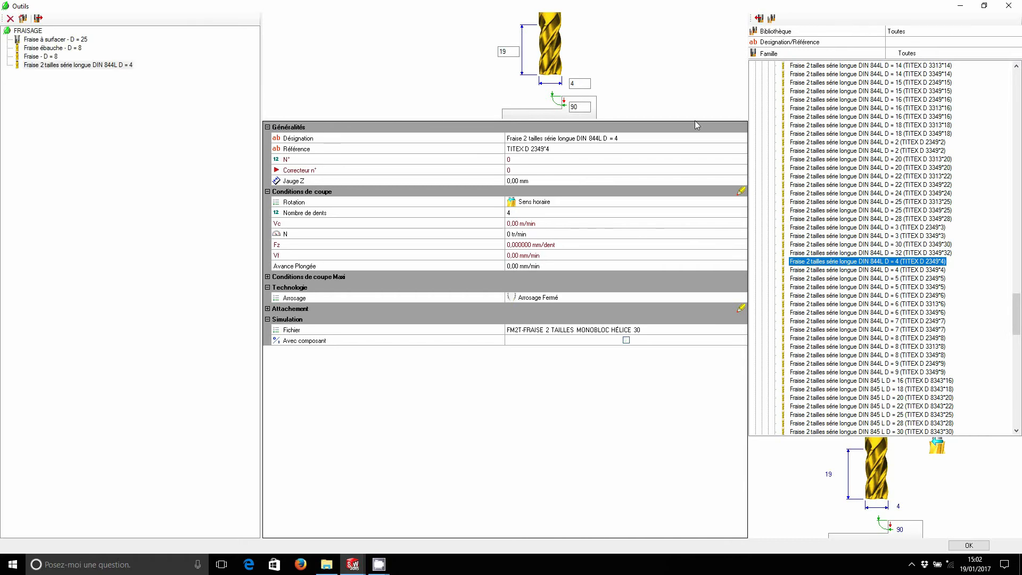
# Step: Name the new cutter Fraise - D = 4, clear its reference, and set its tool number and corrector number to 7
pyautogui.click(603, 139)
pyautogui.moveTo(602, 139); pyautogui.dragTo(527, 137)
pyautogui.write('-')
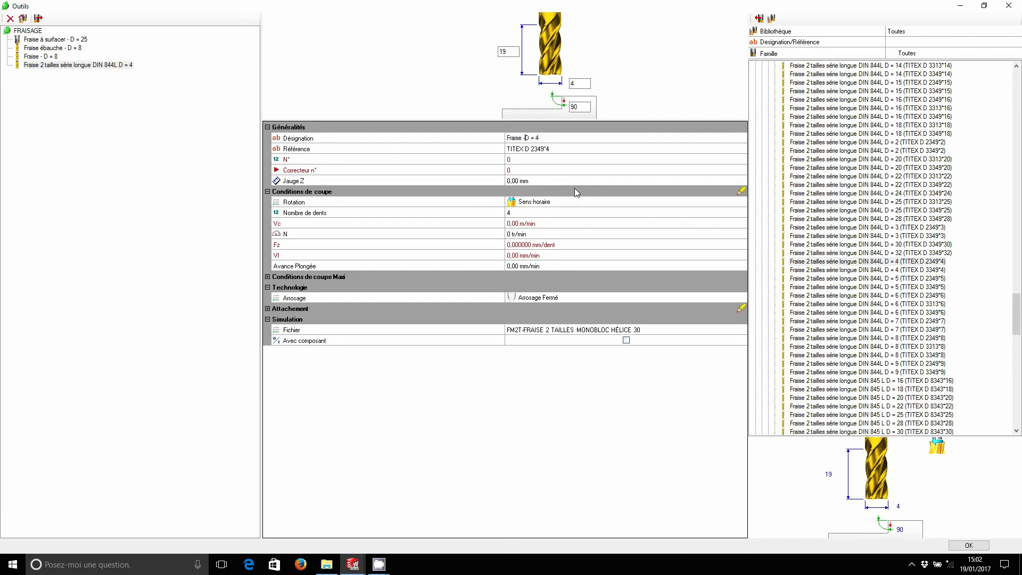
pyautogui.click(530, 150)
pyautogui.press('Delete')
pyautogui.click(525, 159)
pyautogui.write('7')
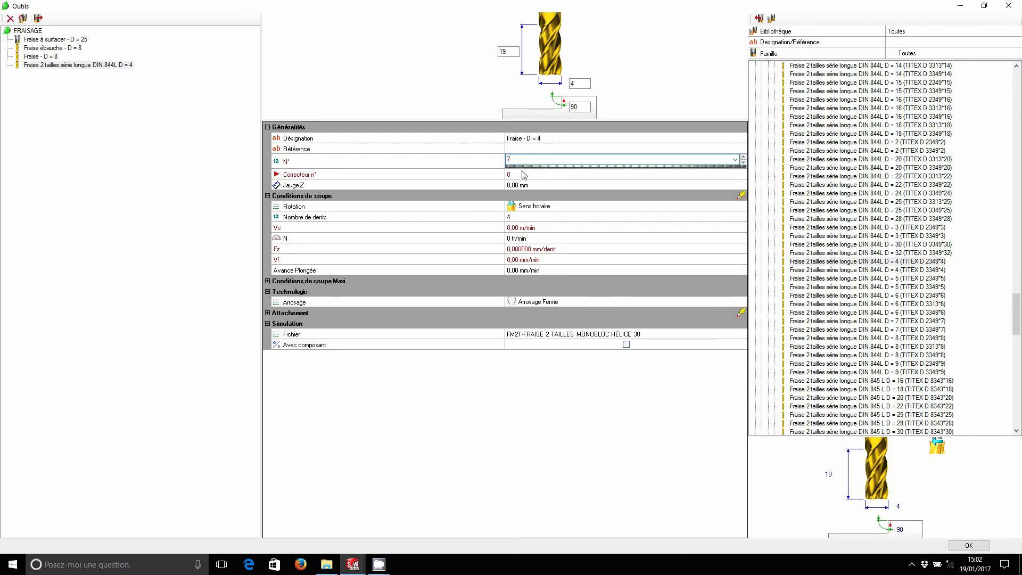
pyautogui.click(524, 174)
pyautogui.click(524, 223)
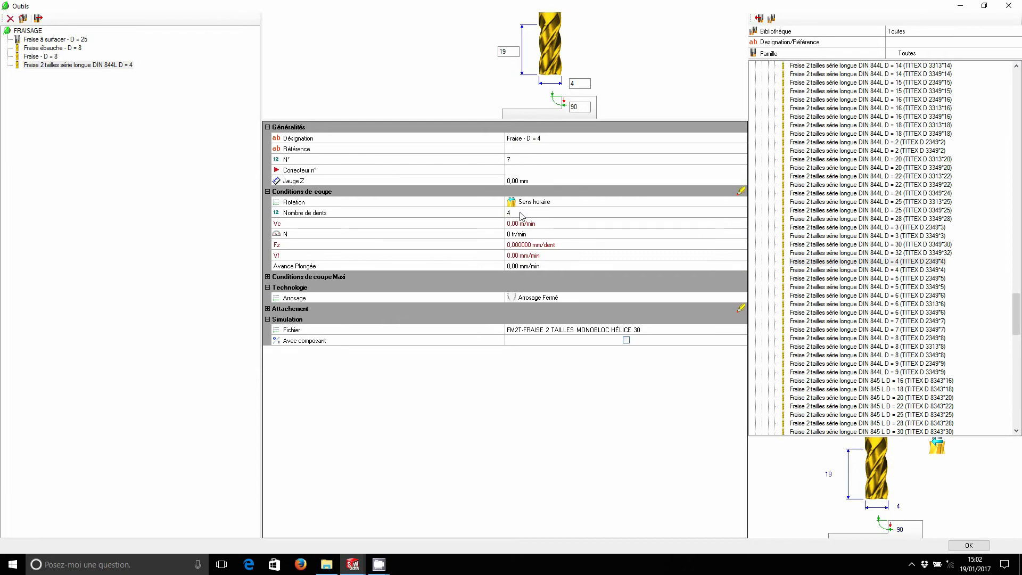
# Step: Set the 4 mm cutter to 2 teeth, 4500 tr/min, 200 mm/min feed and 100 mm/min plunge feed
pyautogui.click(523, 213)
pyautogui.write('2')
pyautogui.click(522, 240)
pyautogui.write('45')
pyautogui.click(521, 254)
pyautogui.write('200')
pyautogui.click(522, 266)
pyautogui.write('100')
# Step: Set coolant to Arrosages 1 et 2 Ouverts, enable the component, choose simulation file FM2T-FRAISE 2 TAILLES MONOBLOC HÉLICE 45, and validate the tools
pyautogui.click(537, 299)
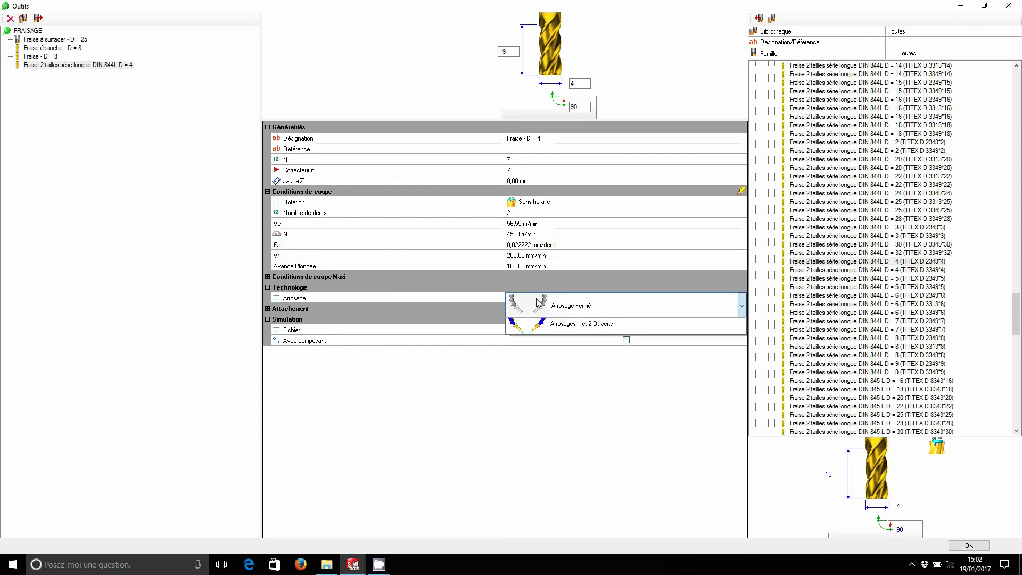
pyautogui.click(551, 398)
pyautogui.click(627, 340)
pyautogui.click(651, 334)
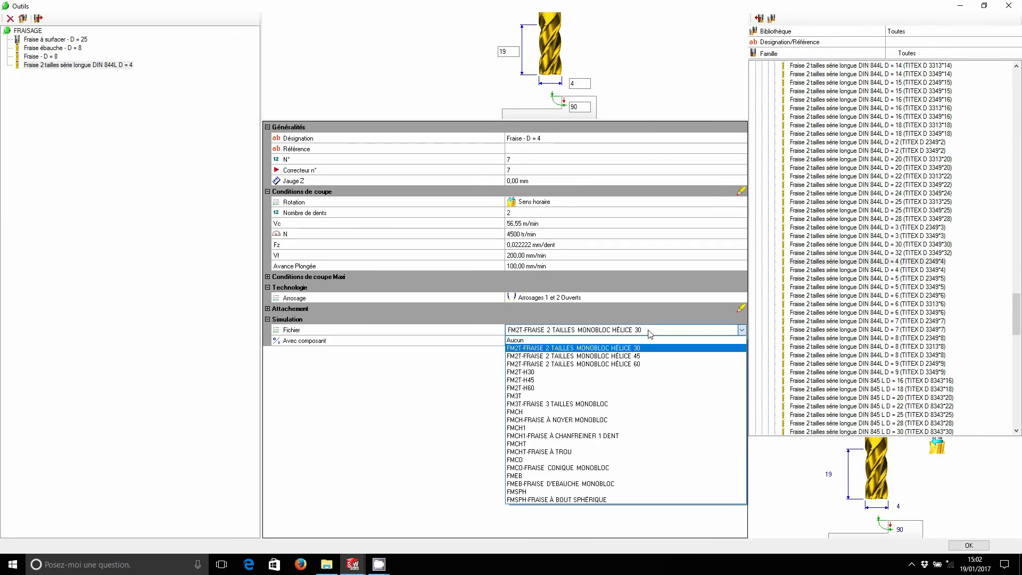
pyautogui.click(648, 350)
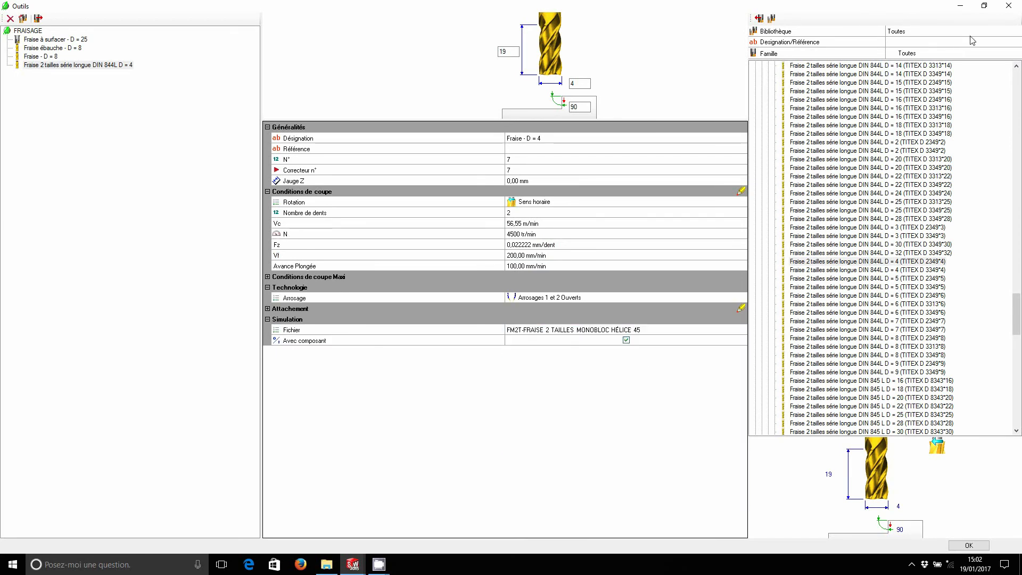
pyautogui.click(985, 6)
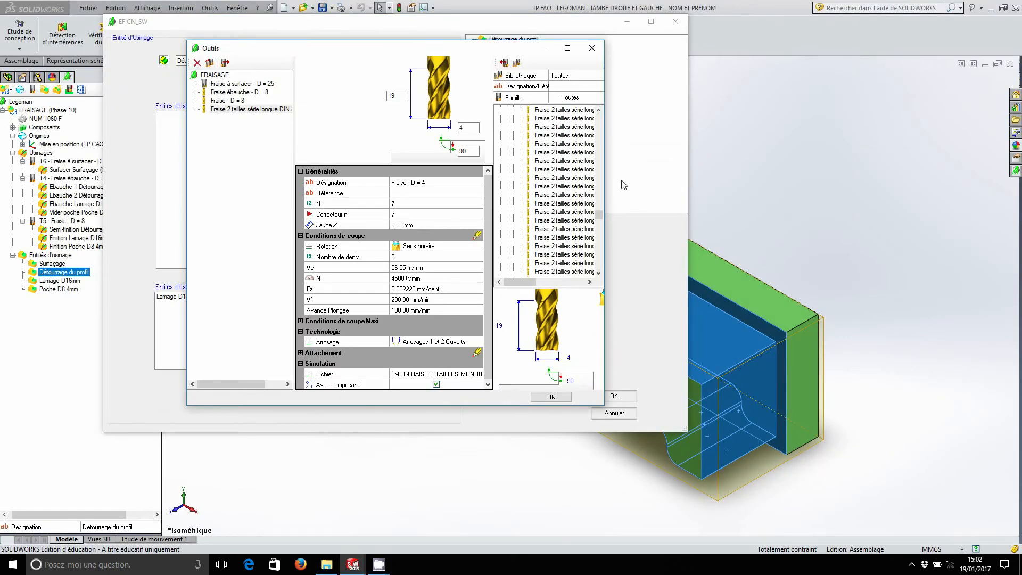
pyautogui.click(549, 396)
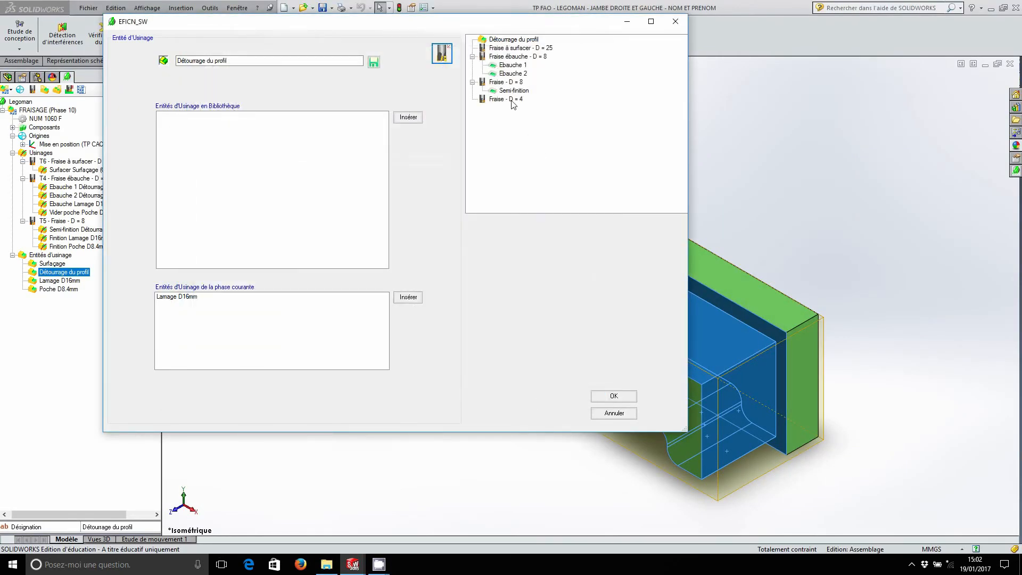
# Step: Add a Finir parois operation to the profile contouring with the Fraise - D = 4 cutter
pyautogui.click(509, 100)
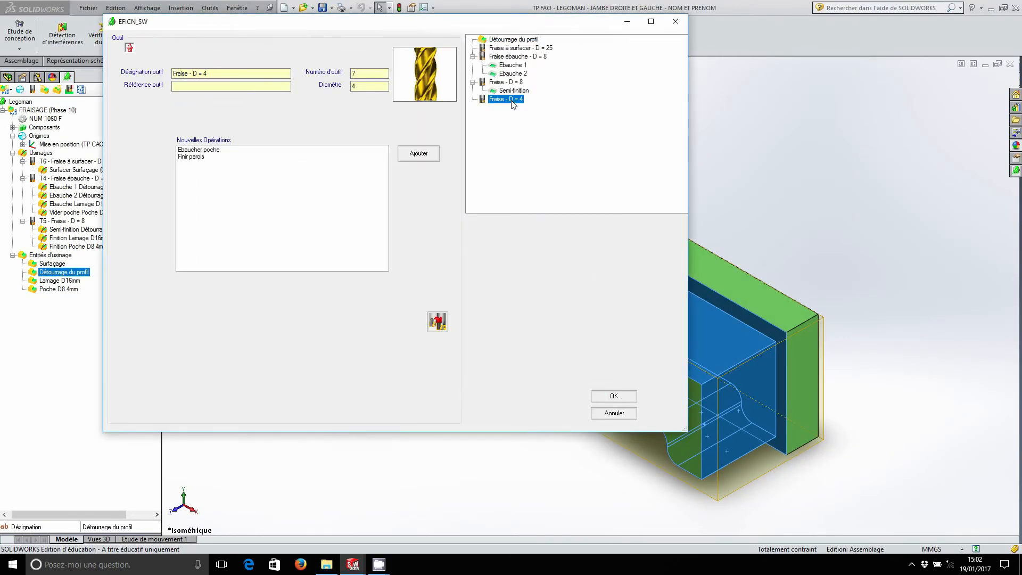
pyautogui.click(213, 157)
pyautogui.click(427, 153)
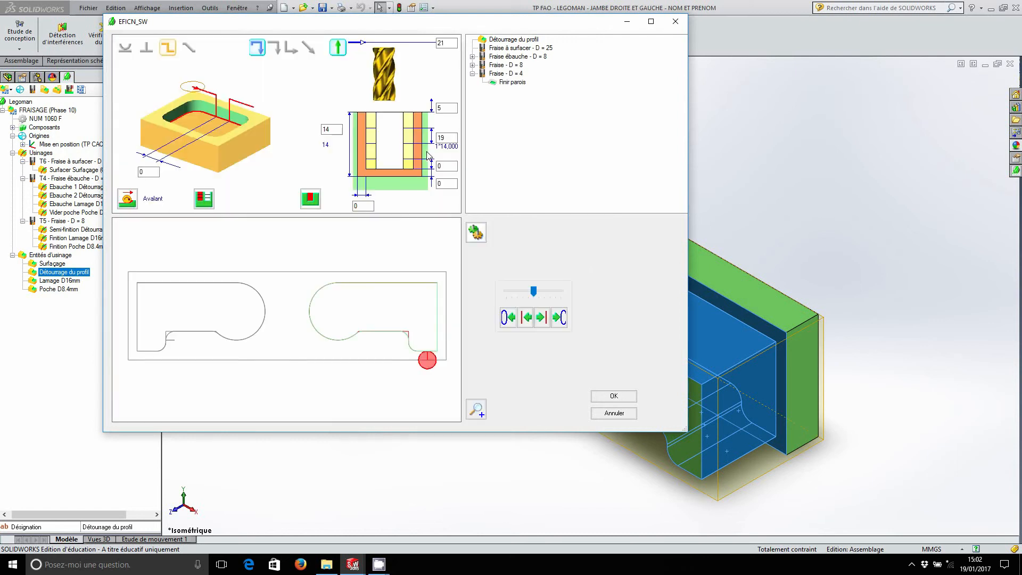
# Step: Use a tangential approach for the wall finishing and place the start points on the outer end edges of both leg profiles
pyautogui.click(127, 49)
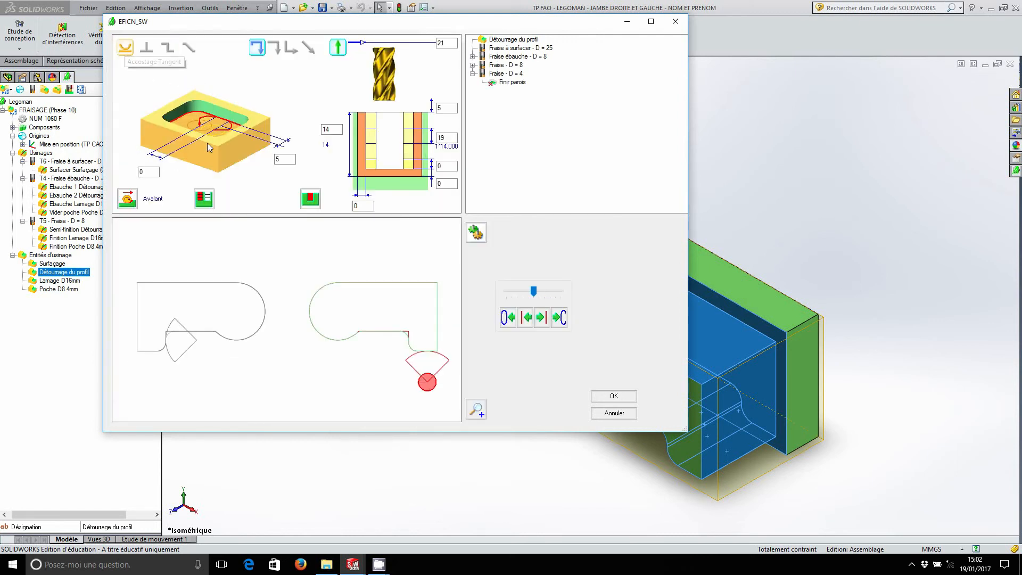
pyautogui.click(445, 315)
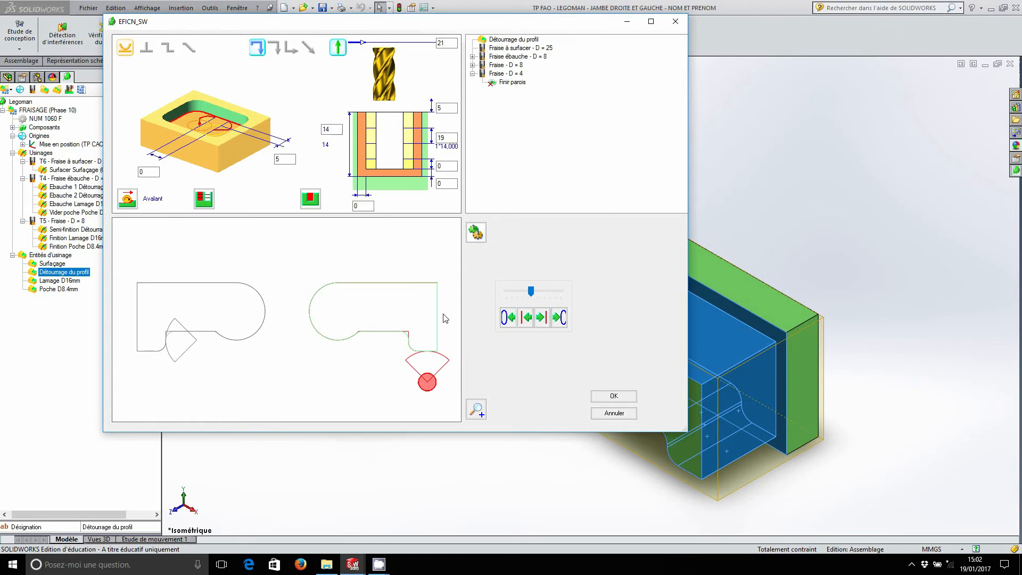
pyautogui.click(508, 318)
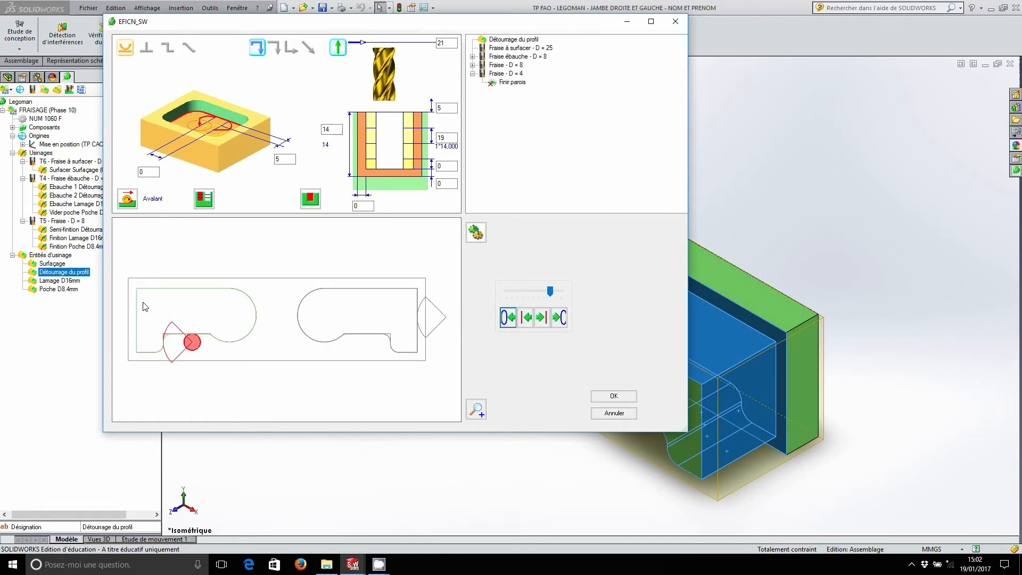
pyautogui.click(136, 318)
pyautogui.moveTo(160, 329); pyautogui.dragTo(160, 322)
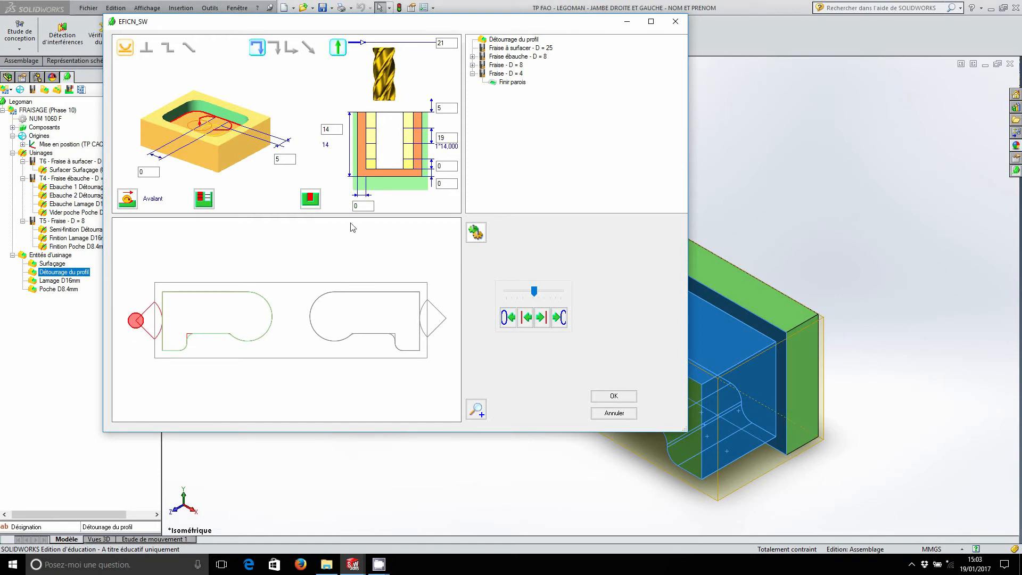
# Step: Set the wall operation's side and bottom allowances to 0.1 and its pass depth to 4, and display the other leg profile
pyautogui.doubleClick(364, 206)
pyautogui.press('BackSpace')
pyautogui.write('0.1')
pyautogui.click(449, 182)
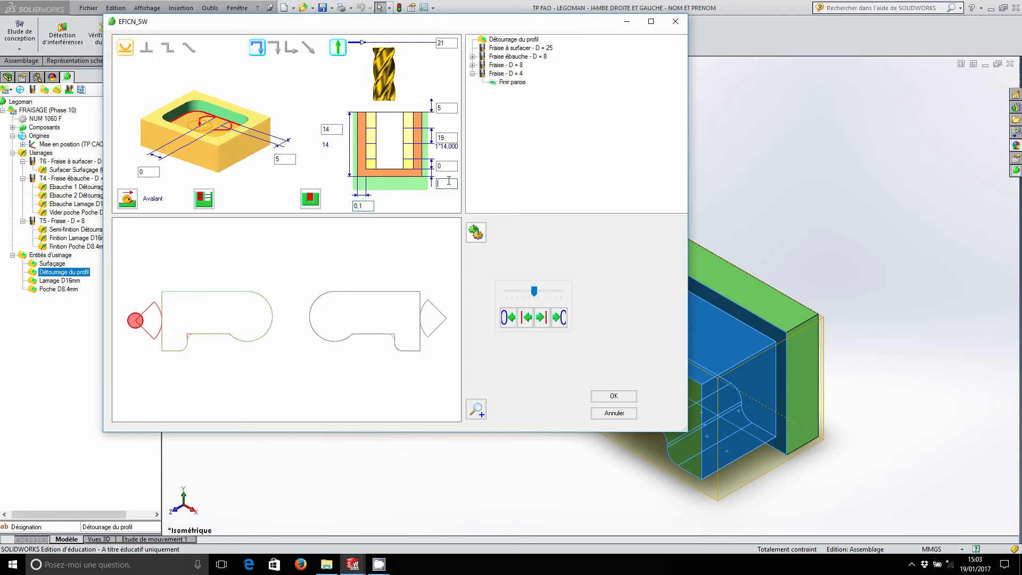
pyautogui.doubleClick(442, 138)
pyautogui.write('4')
pyautogui.hotkey('shift', 'Tab')
pyautogui.hotkey('shift', 'Tab')
pyautogui.click(560, 317)
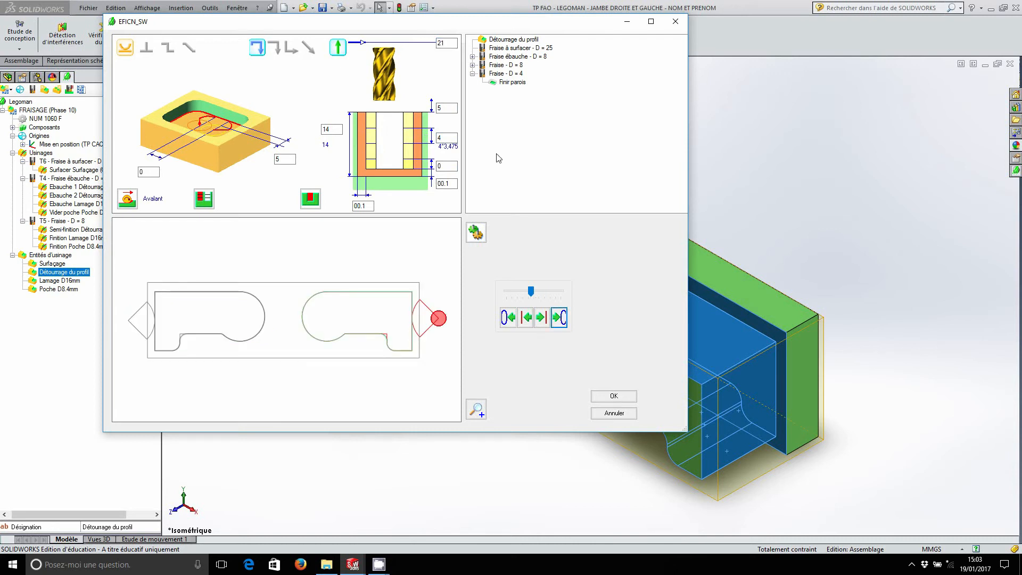
# Step: Rename the 4 mm cutter's Finir parois operation as Semi-finition, validate the entity, and rebuild and save the assembly
pyautogui.rightClick(511, 83)
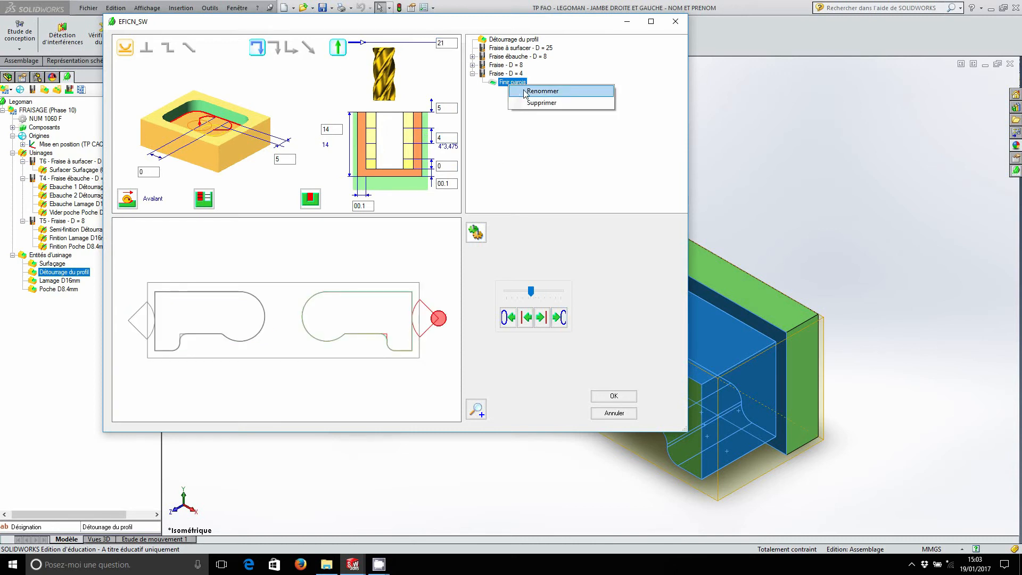
pyautogui.click(542, 91)
pyautogui.write('Semi-finition')
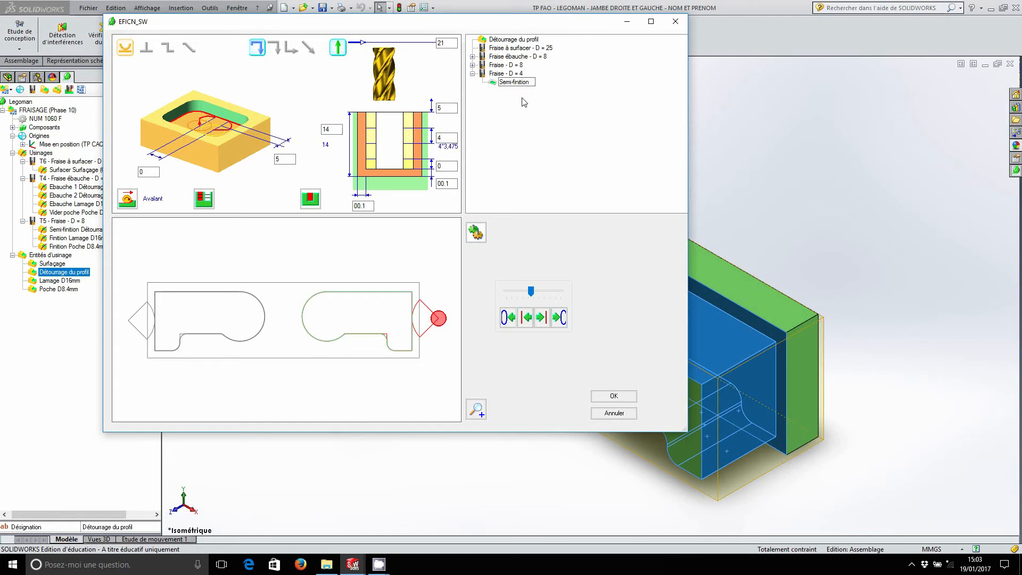
pyautogui.click(612, 396)
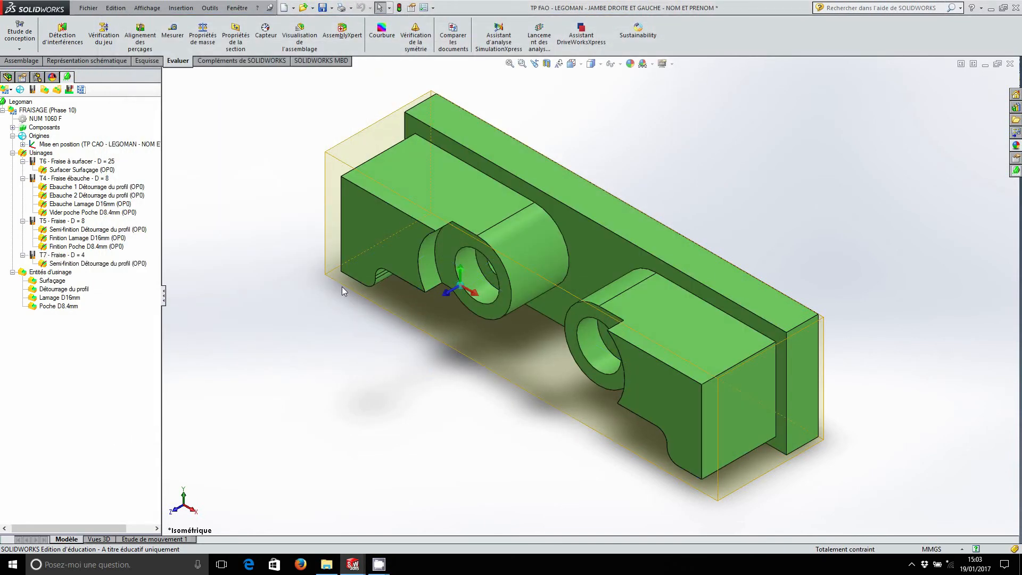
pyautogui.click(322, 8)
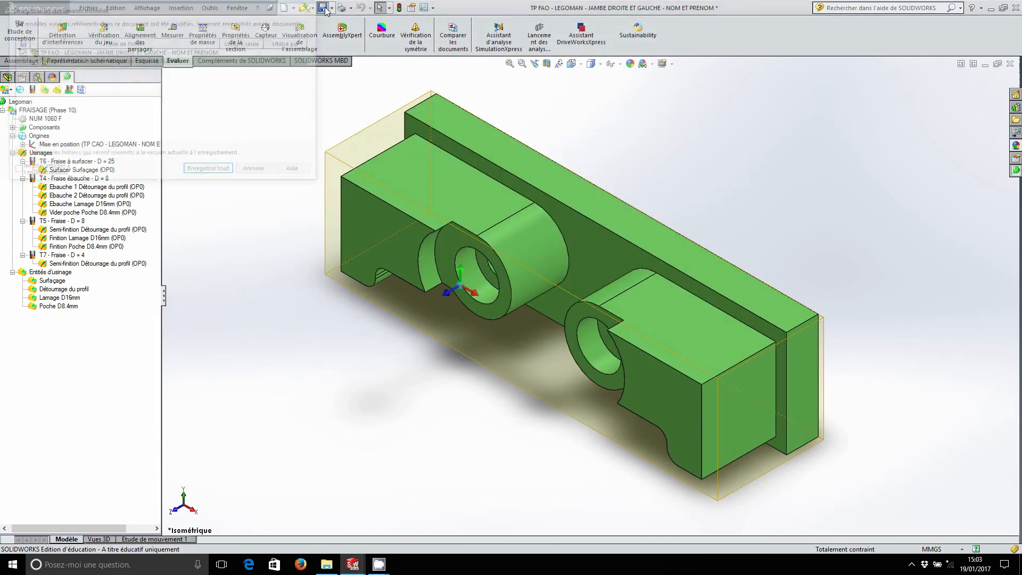
pyautogui.click(225, 172)
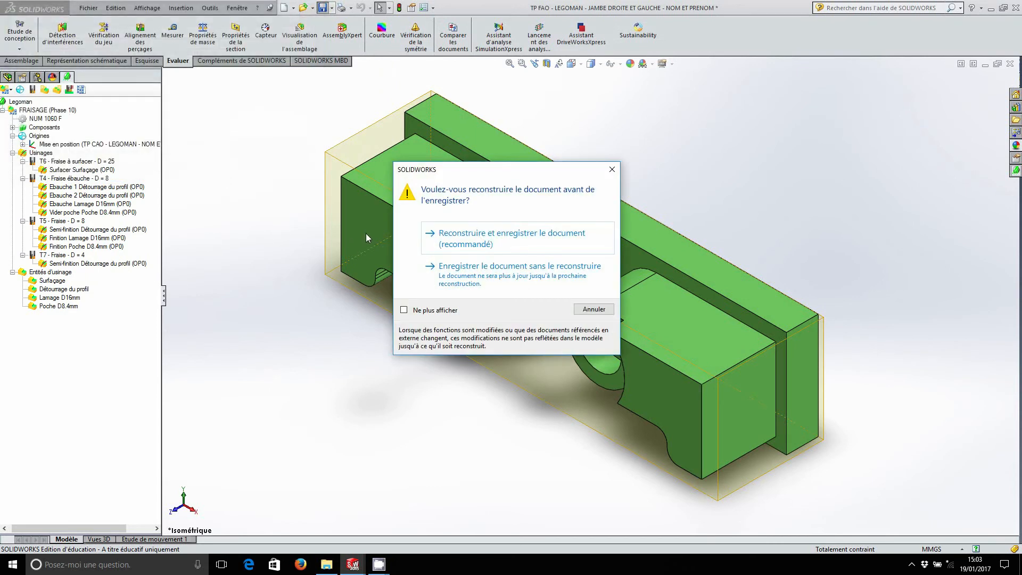
pyautogui.click(472, 241)
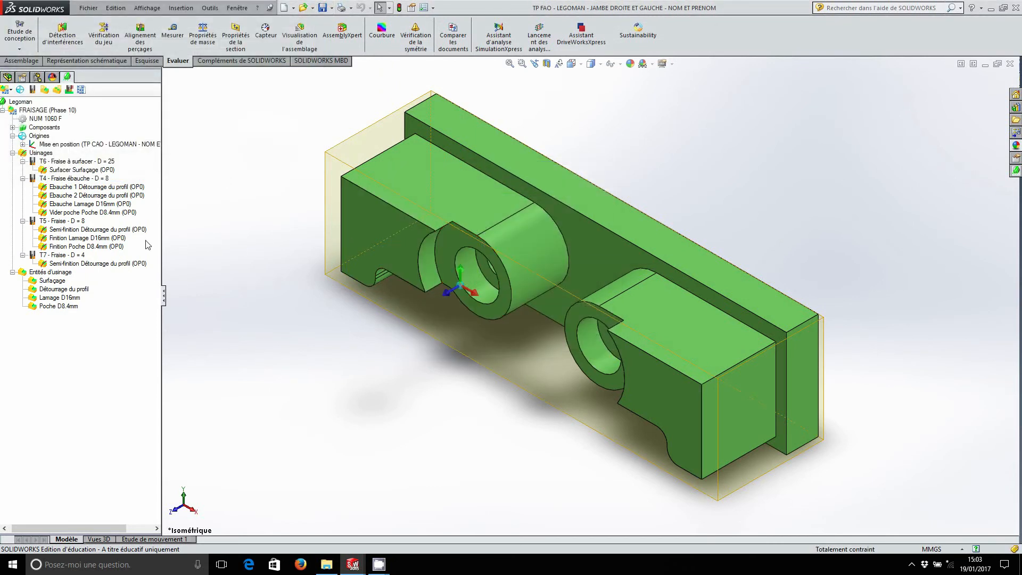
# Step: Set the designation of the Lamage D16mm operation under T5 Fraise - D = 8 to Finition
pyautogui.click(79, 239)
pyautogui.click(105, 529)
pyautogui.write('Finition')
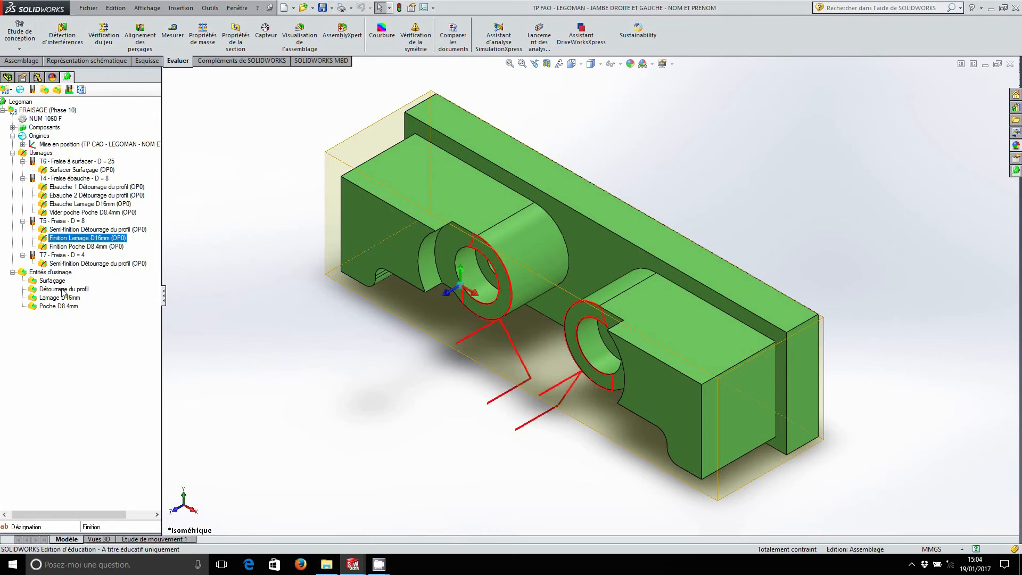
# Step: Edit the Détourrage du profil entity and add a Finir parois operation to the Fraise - D = 4 tool
pyautogui.click(63, 290)
pyautogui.rightClick(62, 288)
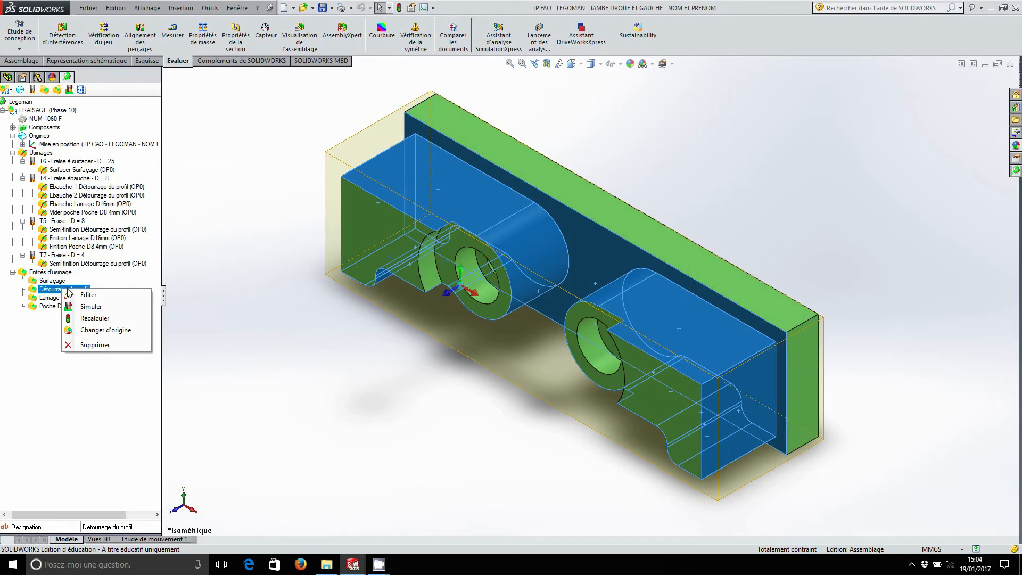
pyautogui.click(109, 296)
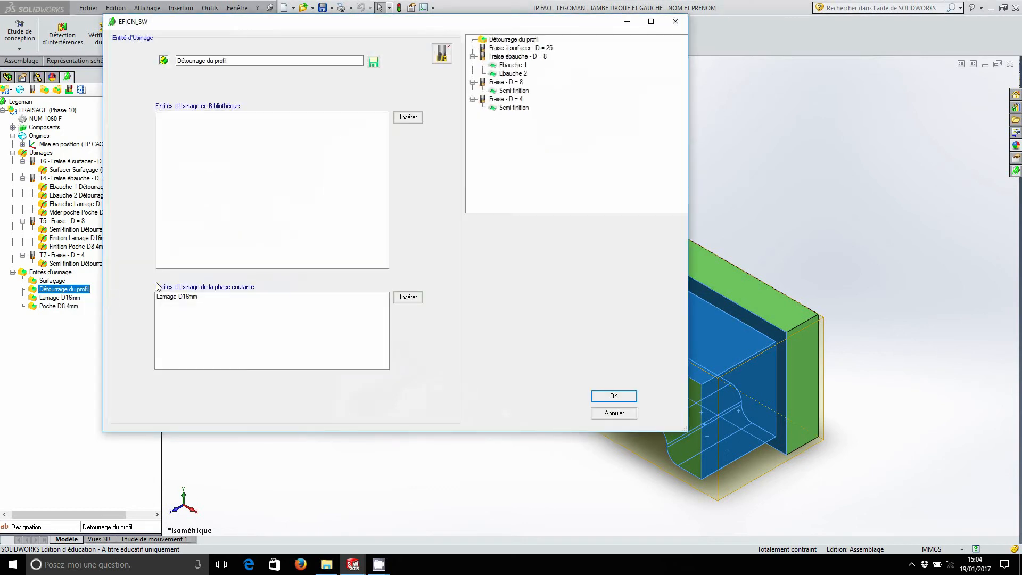
pyautogui.click(513, 100)
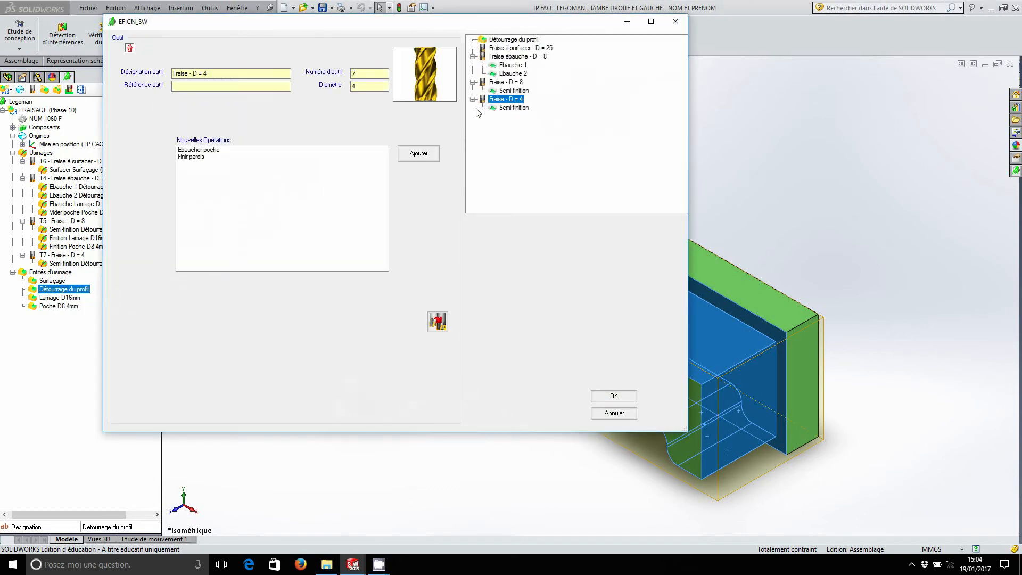
pyautogui.click(207, 156)
pyautogui.click(413, 154)
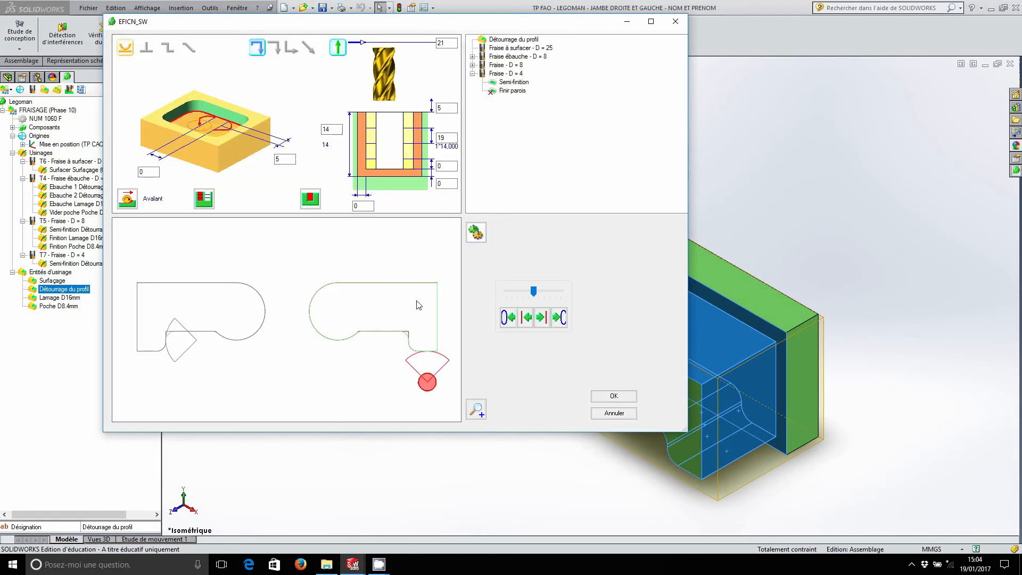
# Step: Place the wall finishing start points on the outer end edges of both leg profiles and set the pass depth to 14
pyautogui.click(507, 317)
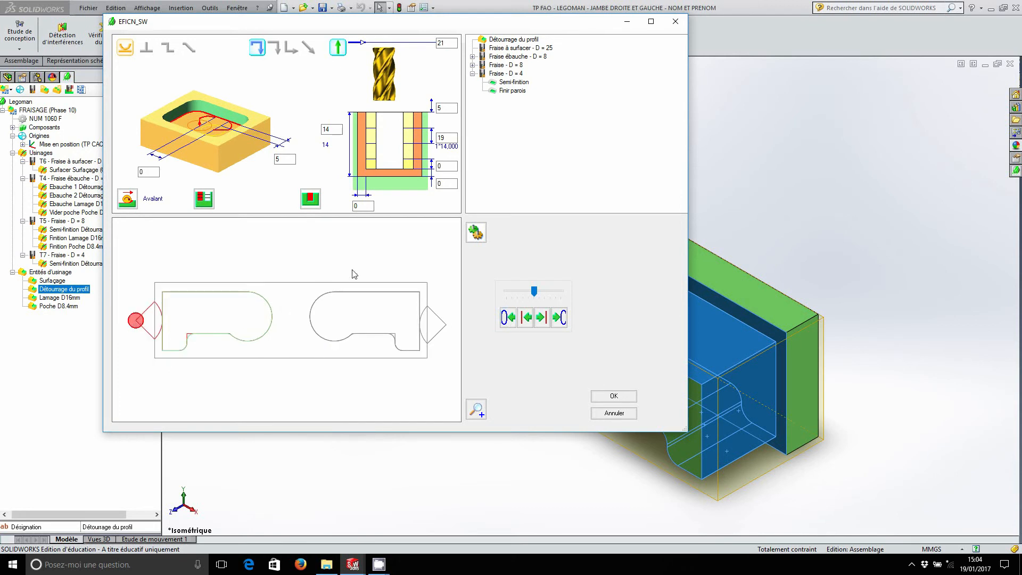
pyautogui.click(447, 138)
pyautogui.press('BackSpace')
pyautogui.press('BackSpace')
pyautogui.write('14')
pyautogui.click(451, 166)
pyautogui.press('BackSpace')
# Step: Rename the 4 mm cutter's Finir parois operation as Finition, validate the entity and save the assembly
pyautogui.rightClick(514, 91)
pyautogui.click(537, 94)
pyautogui.write('Finition')
pyautogui.press('Return')
pyautogui.click(628, 397)
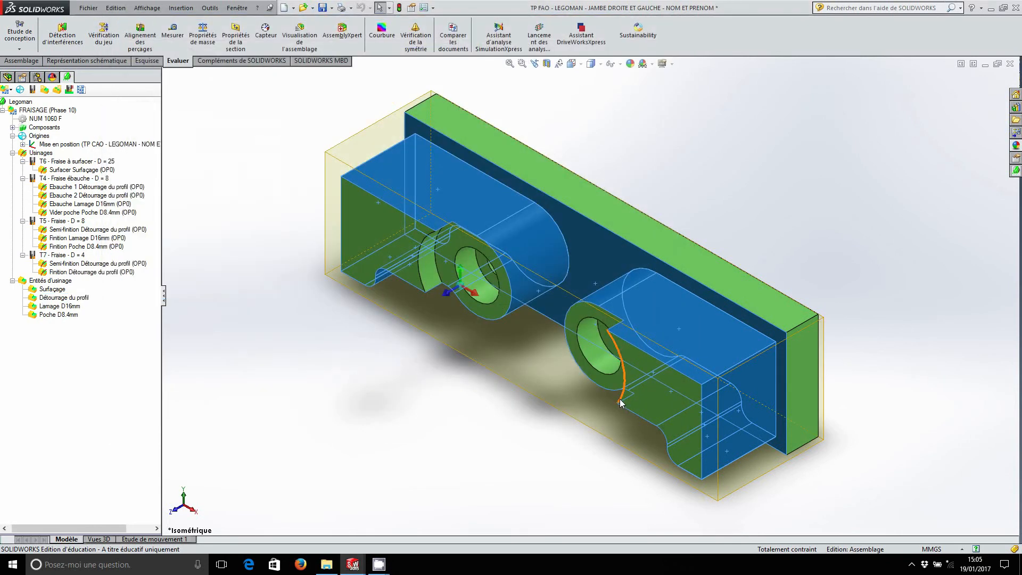
pyautogui.click(322, 8)
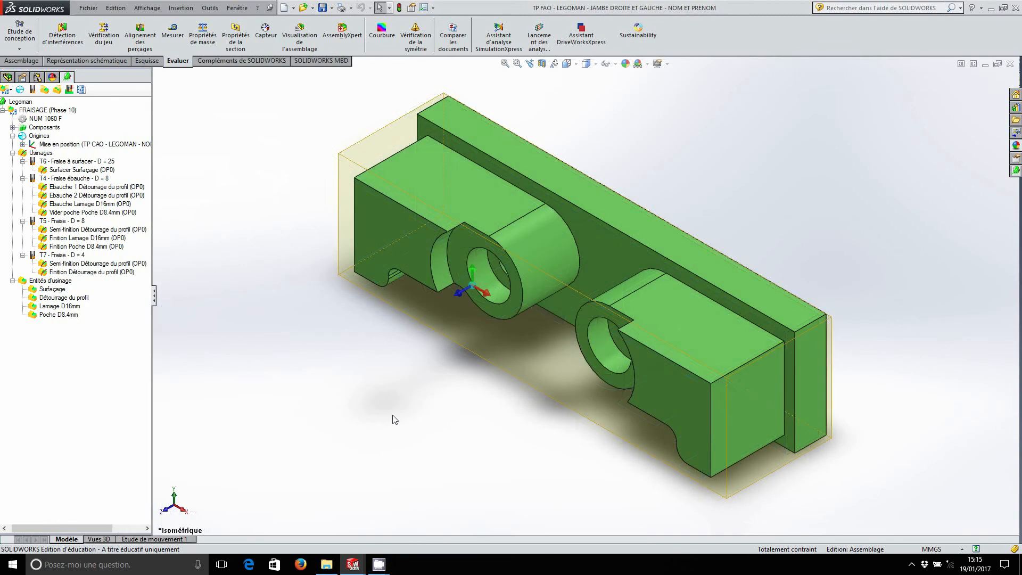
# Step: Create a drilling entity from the 4 mm hole in one leg and propagate it to the matching hole, Trou1
pyautogui.moveTo(392, 418)
pyautogui.mouseDown(button='middle')
pyautogui.moveTo(434, 372)
pyautogui.moveTo(436, 341)
pyautogui.mouseUp(button='middle')
pyautogui.click(502, 262)
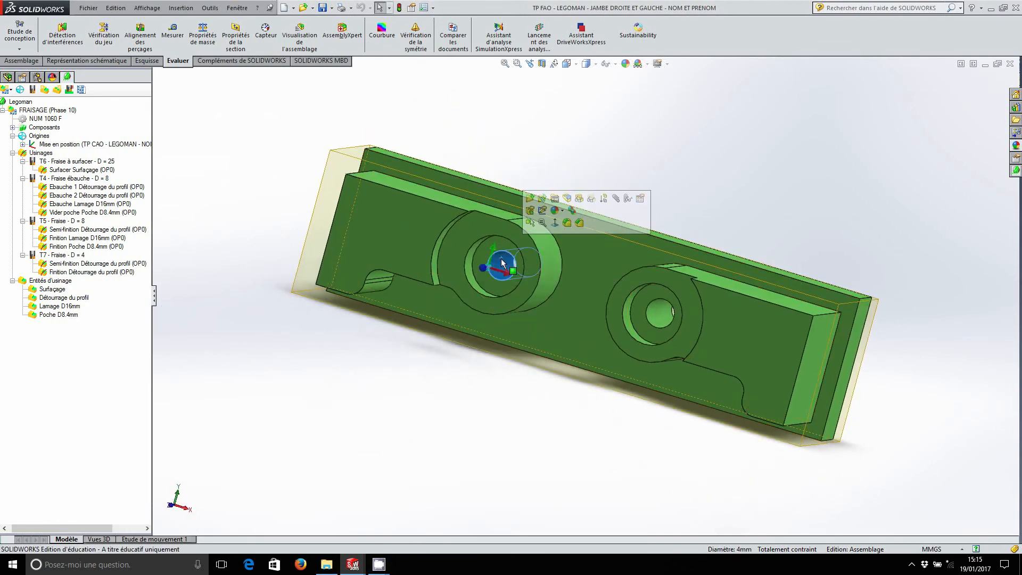
pyautogui.click(57, 91)
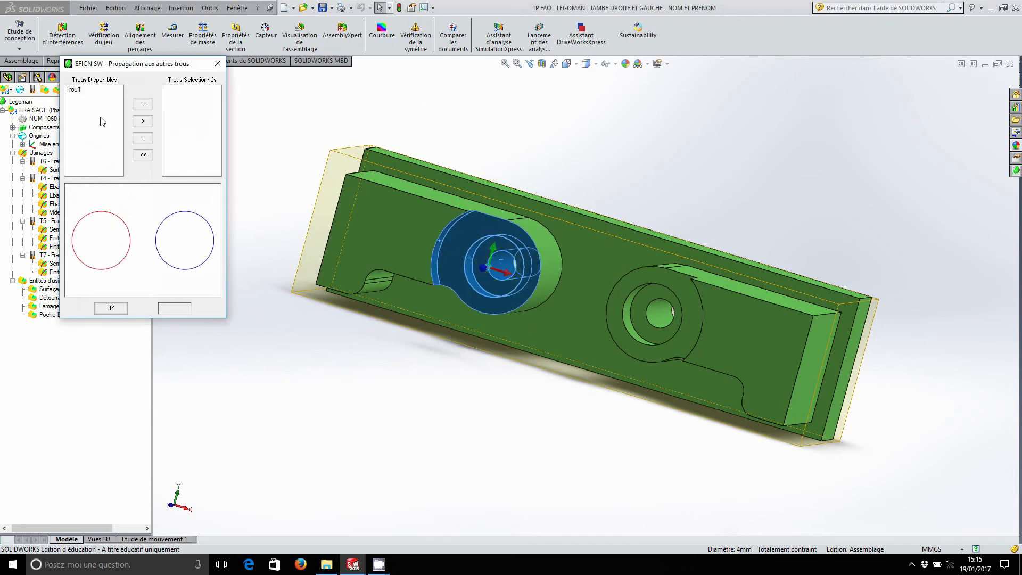
pyautogui.click(80, 90)
pyautogui.click(143, 121)
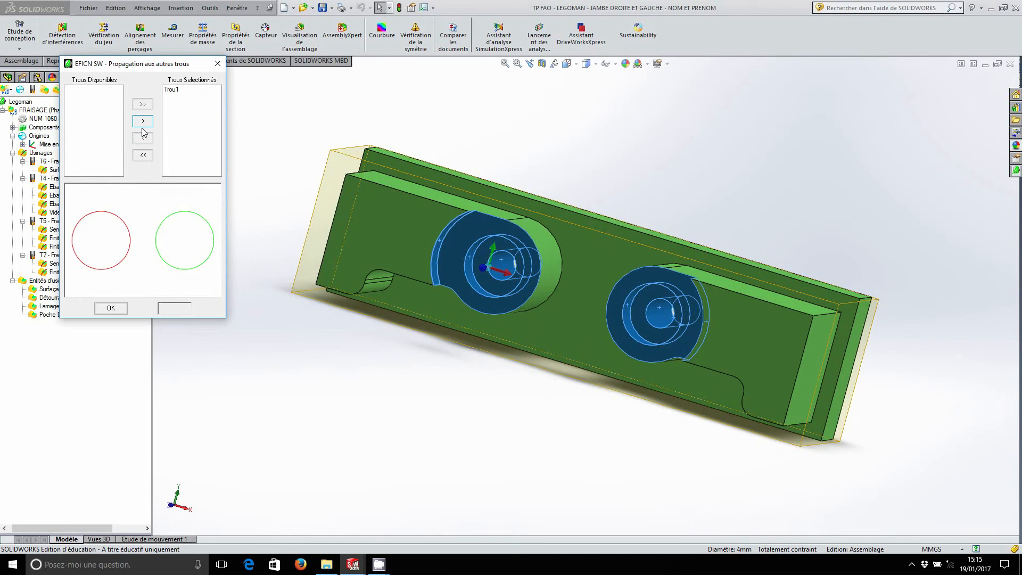
pyautogui.click(118, 311)
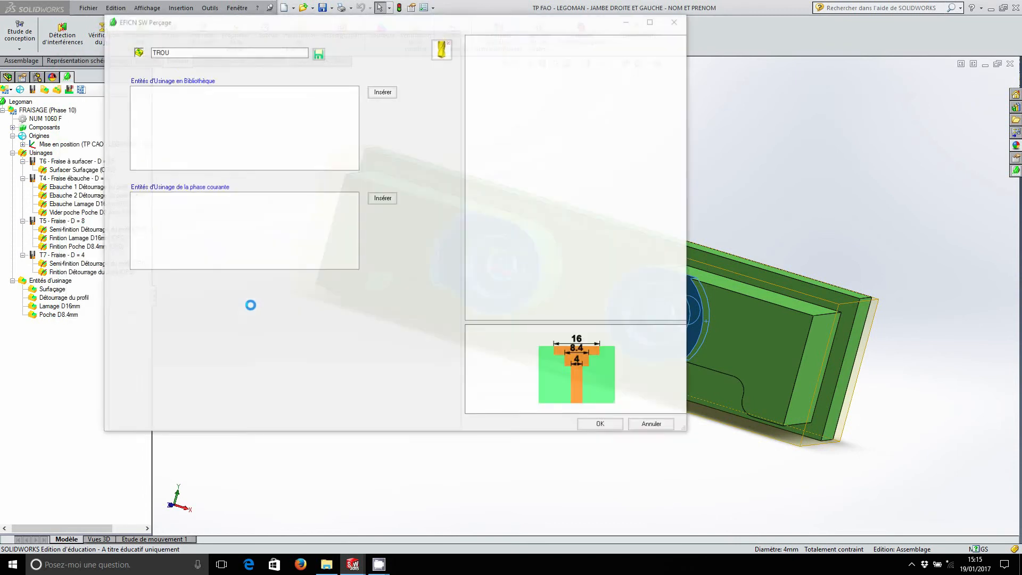
# Step: Add the TITEX spotting drill Foret à Pointer 90° d = 5 from the tool library to the current phase
pyautogui.click(443, 52)
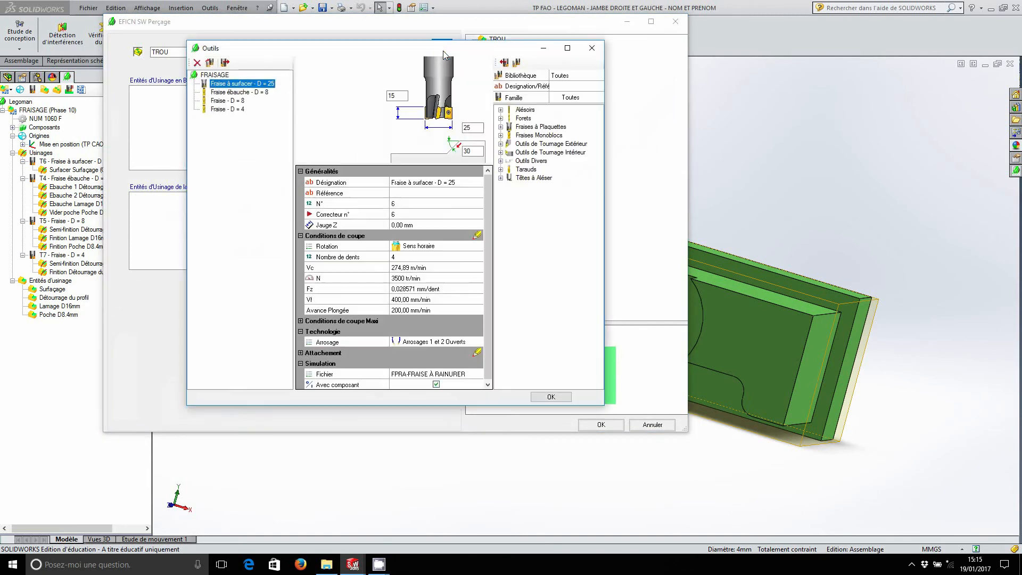
pyautogui.click(501, 119)
pyautogui.click(508, 135)
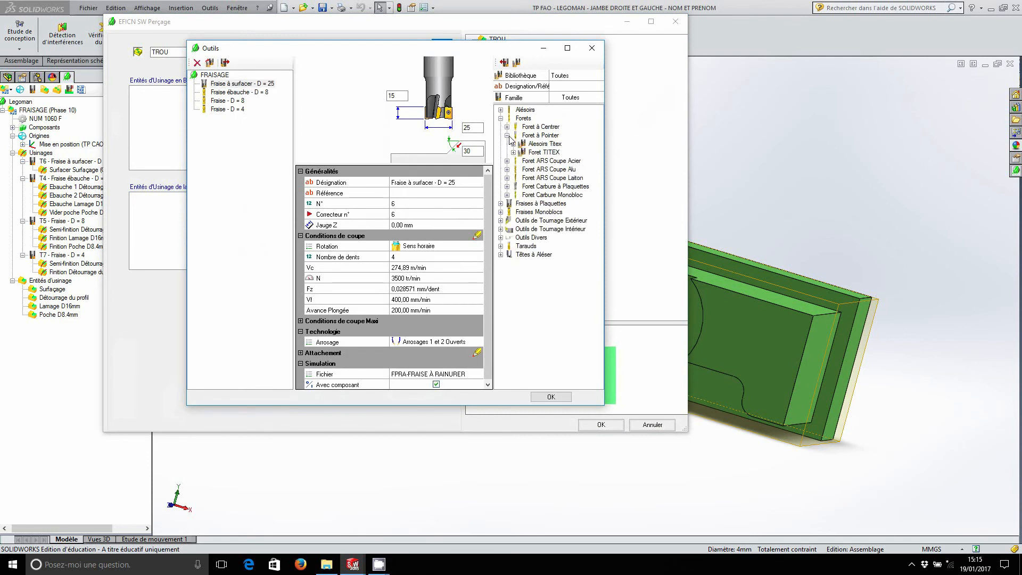
pyautogui.click(514, 152)
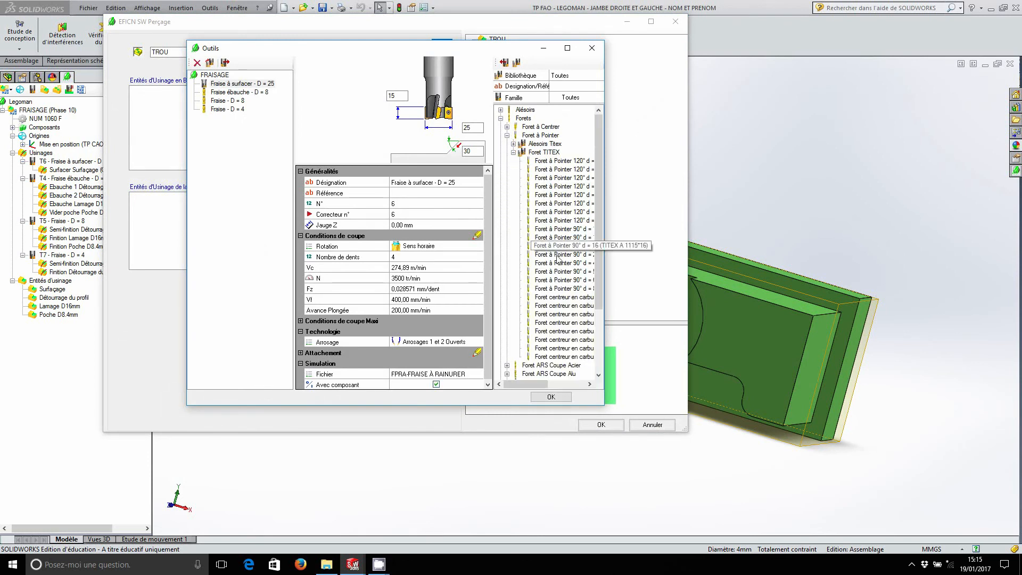
pyautogui.moveTo(536, 386); pyautogui.dragTo(543, 384)
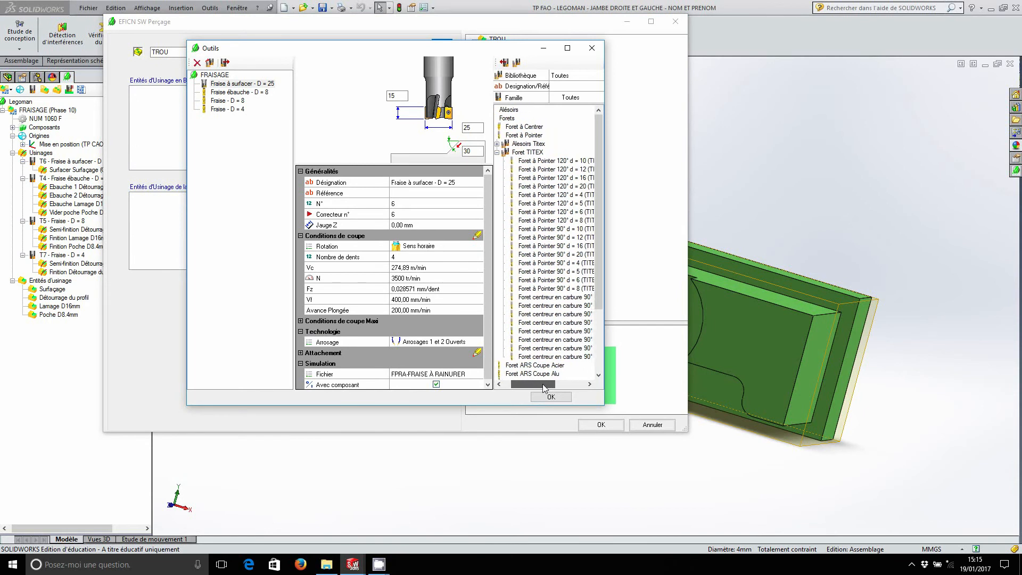
pyautogui.click(548, 273)
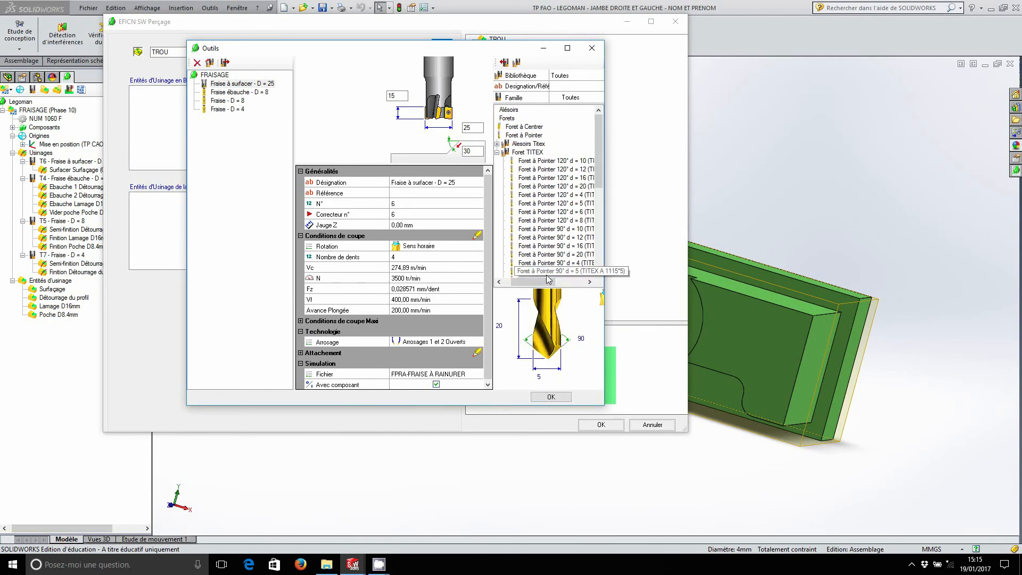
pyautogui.click(504, 62)
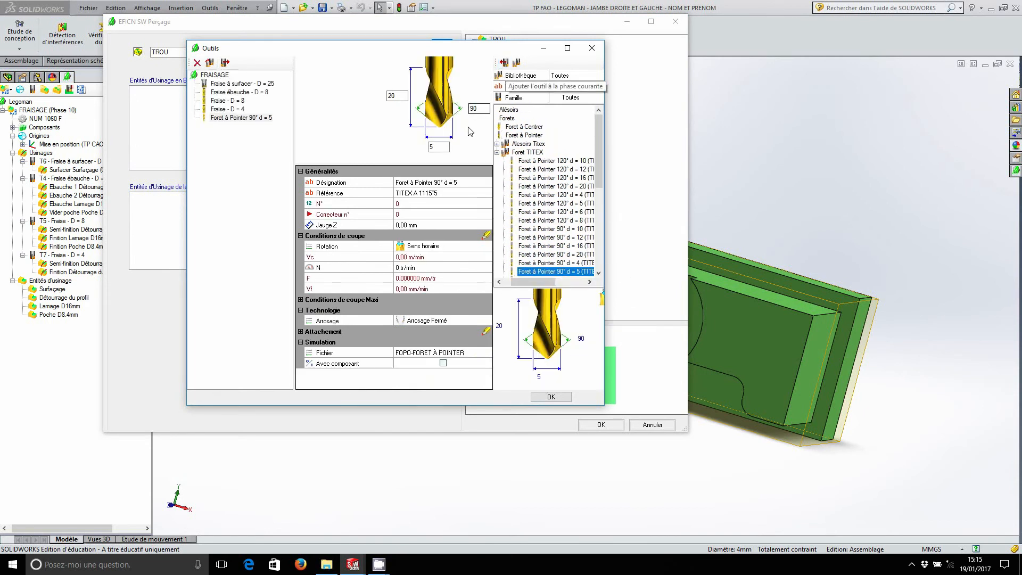
# Step: Clear the spotting drill's reference and change its designation to Foret à Pointer - D = 5
pyautogui.click(426, 193)
pyautogui.press('Delete')
pyautogui.click(440, 183)
pyautogui.click(440, 183)
pyautogui.press('BackSpace')
pyautogui.press('BackSpace')
pyautogui.press('BackSpace')
pyautogui.press('BackSpace')
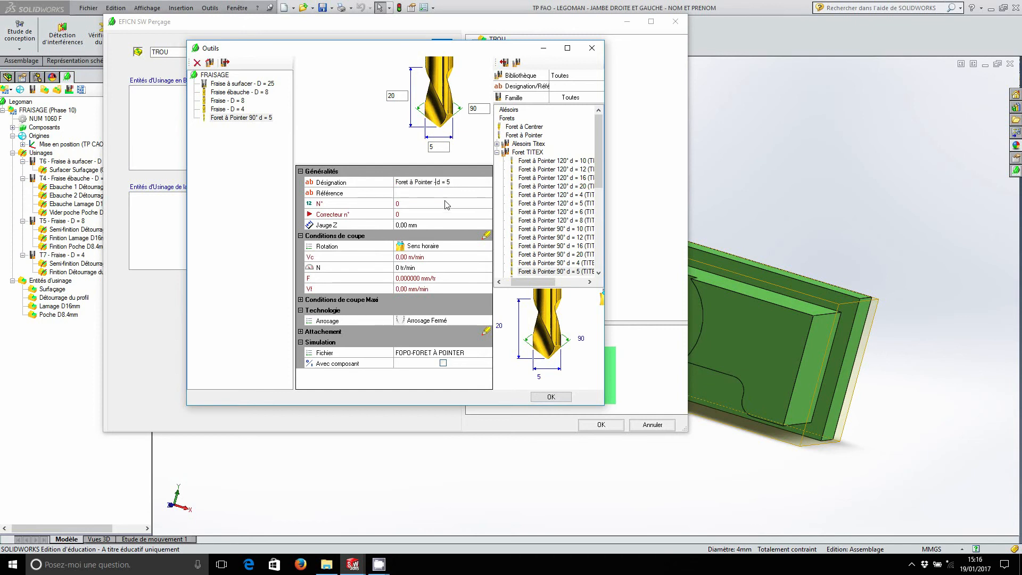
pyautogui.write('D')
# Step: Set the spotting drill's tool number and corrector to 8, its spindle speed to 3000 tr/min and its feed rate to 80 mm/min
pyautogui.click(409, 204)
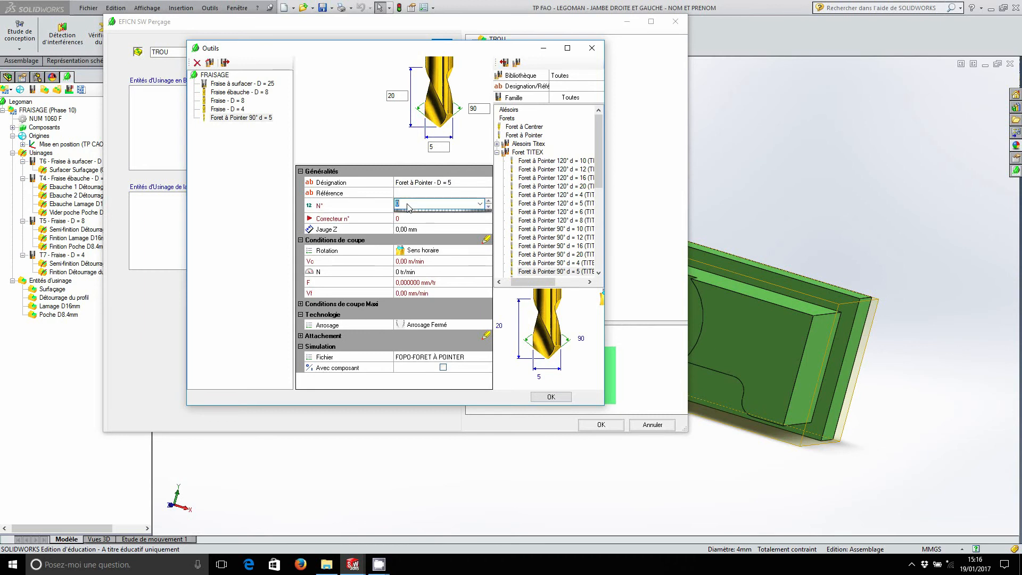
pyautogui.write('8')
pyautogui.click(411, 228)
pyautogui.click(412, 268)
pyautogui.write('3000')
pyautogui.click(415, 278)
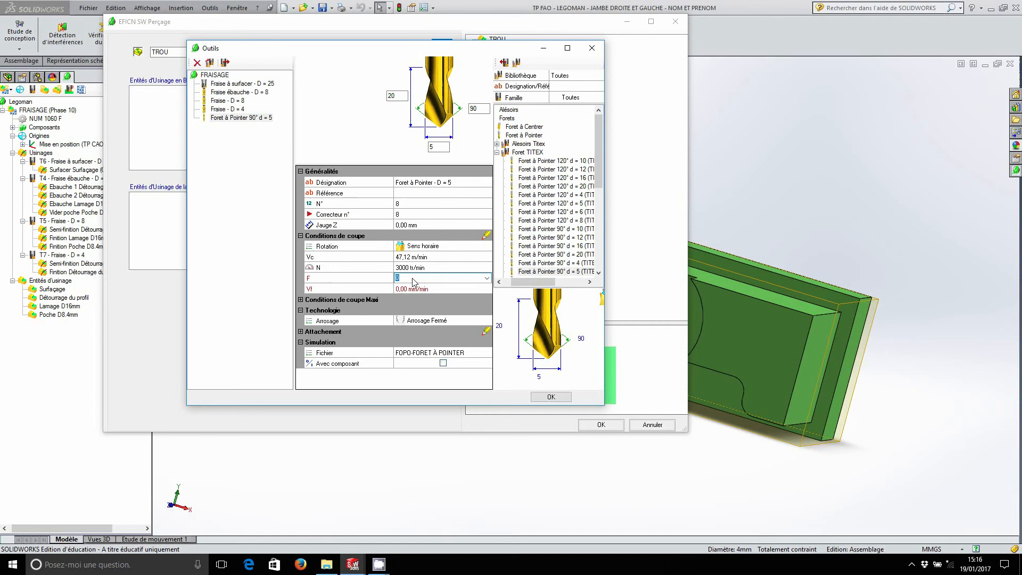
pyautogui.click(414, 291)
pyautogui.write('80')
# Step: Set the spotting drill's coolant to Arrosages 1 et 2 Ouverts, enable simulation with component, and validate the tool
pyautogui.click(417, 321)
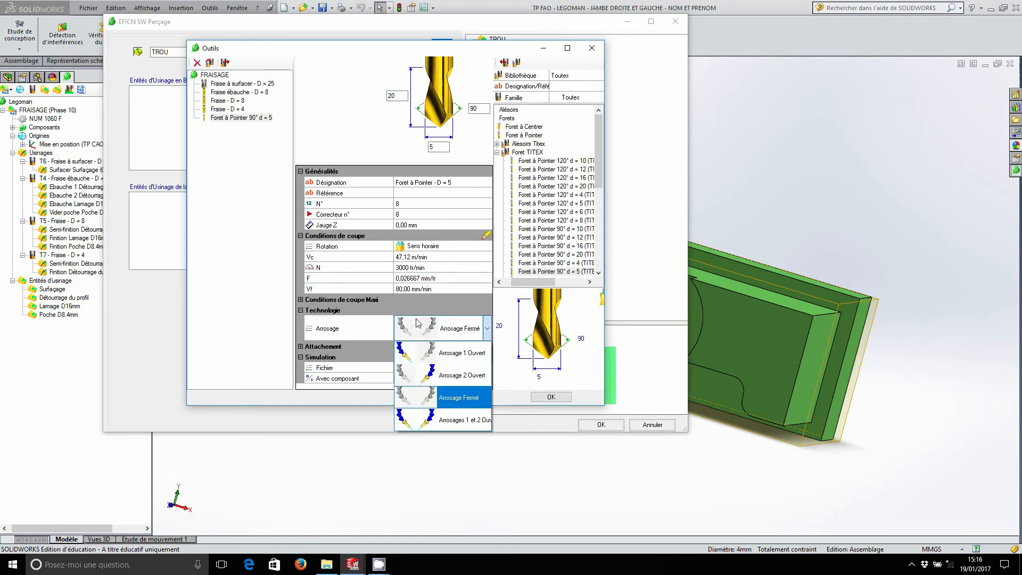
pyautogui.click(434, 402)
pyautogui.click(444, 363)
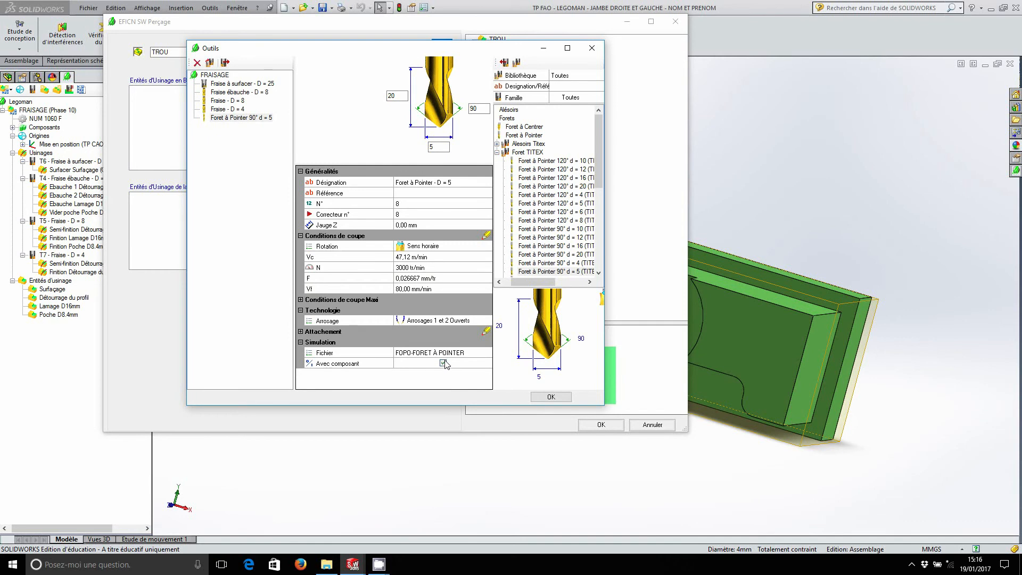
pyautogui.click(538, 398)
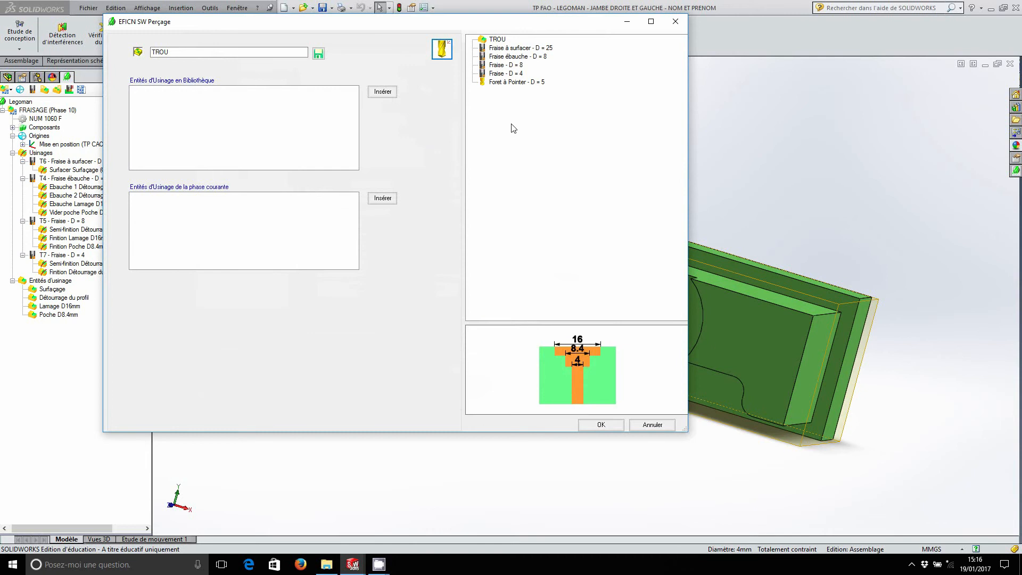
# Step: Add a Pointer operation to Foret à Pointer - D = 5, set its spotting dimension to 2.5, and validate the hole entity
pyautogui.click(522, 83)
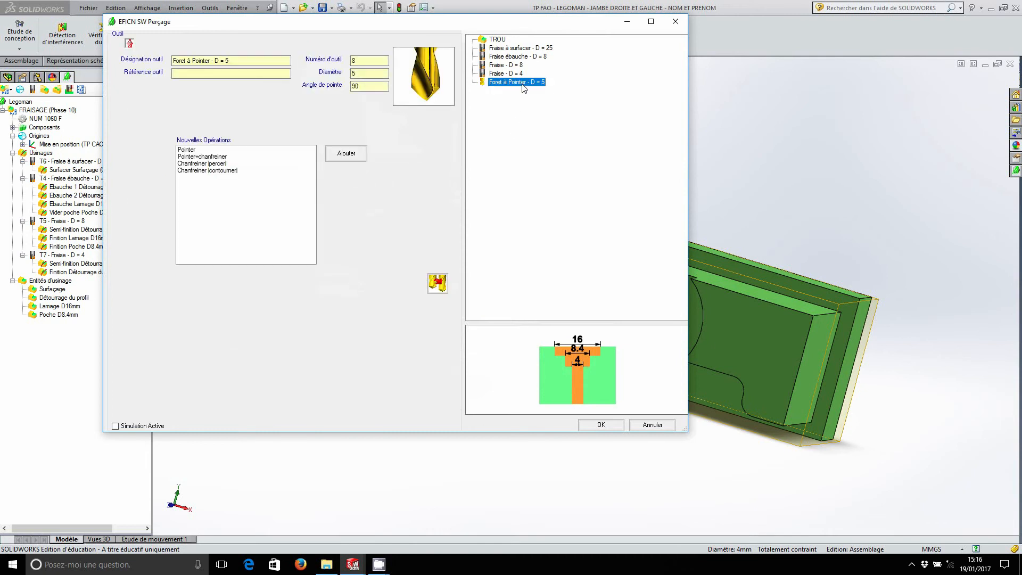
pyautogui.click(231, 151)
pyautogui.click(346, 154)
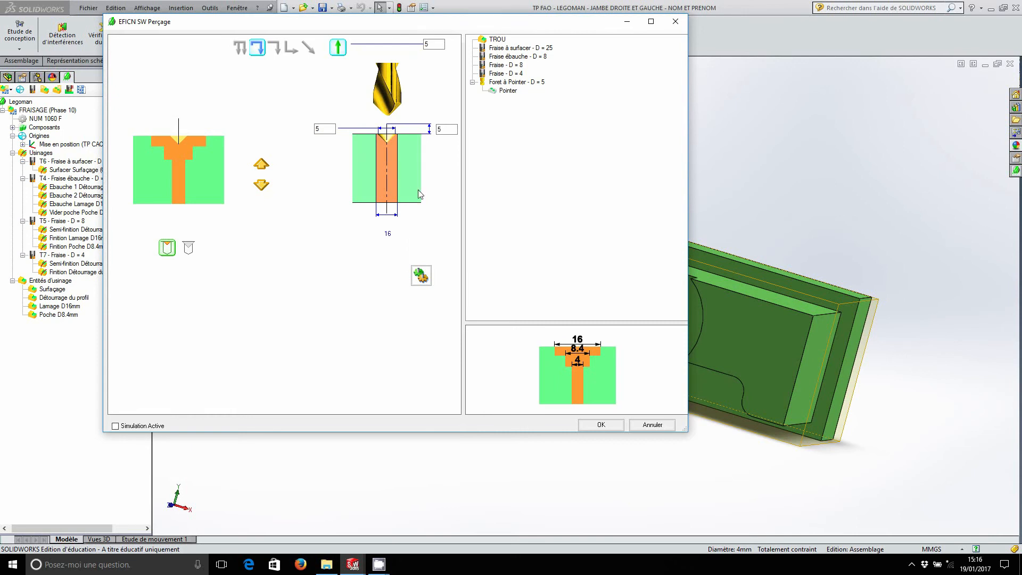
pyautogui.doubleClick(320, 129)
pyautogui.click(439, 131)
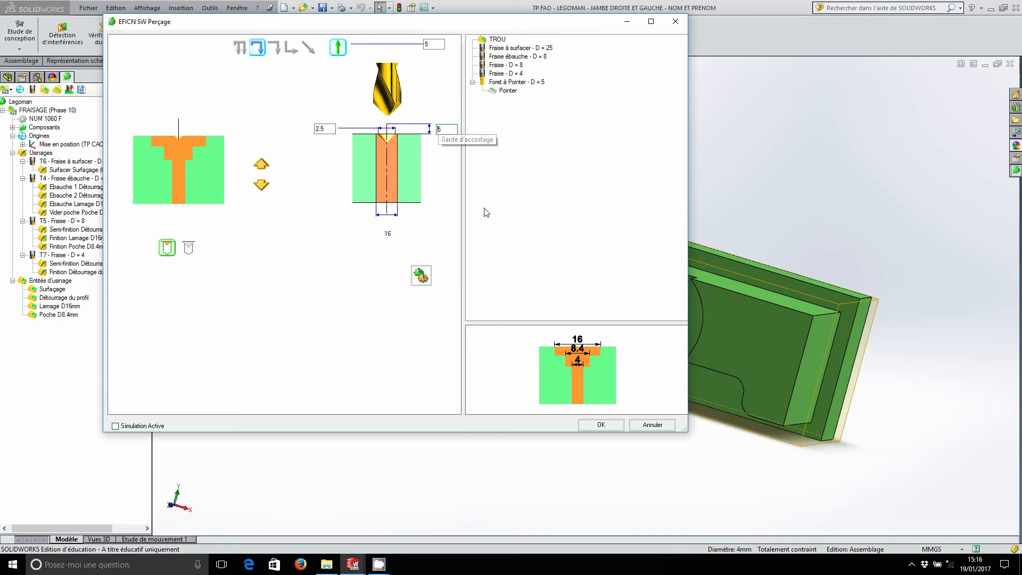
pyautogui.click(600, 425)
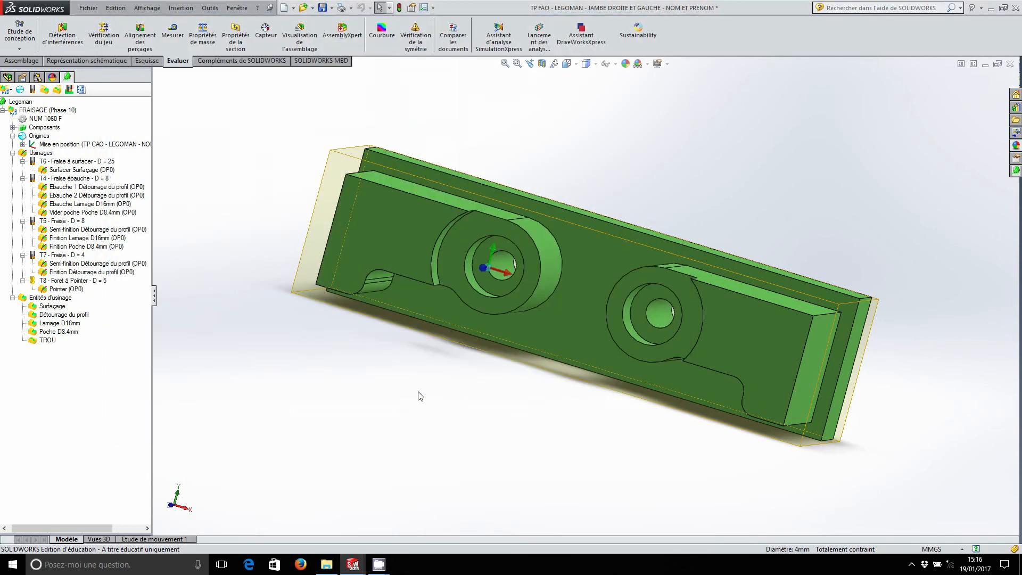
# Step: Rename the TROU entity as Trou D3.7mm and save the assembly with all its modified documents
pyautogui.click(52, 343)
pyautogui.doubleClick(99, 527)
pyautogui.write('Tro')
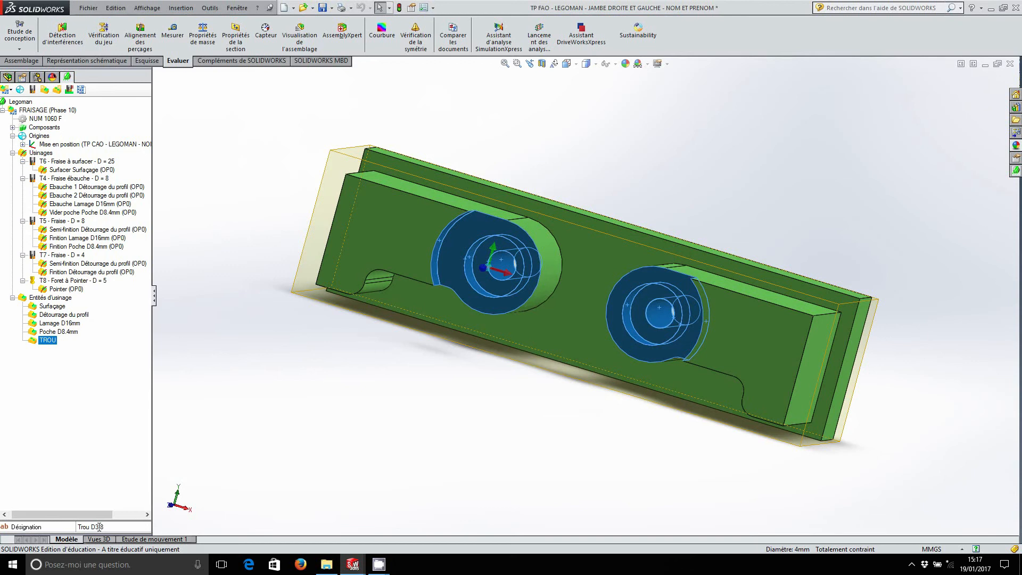
pyautogui.write('u D3.7mm')
pyautogui.press('Return')
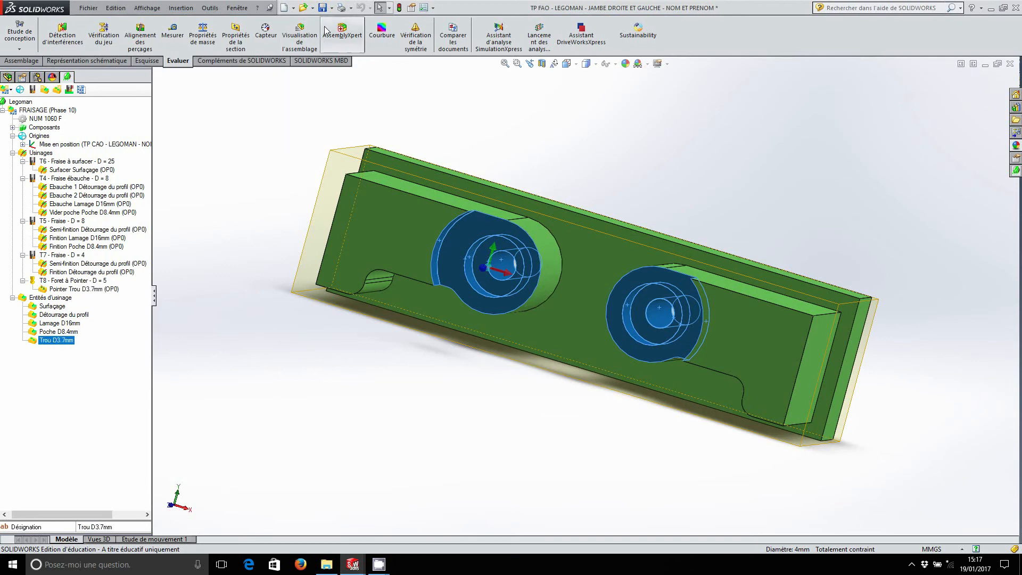
pyautogui.click(323, 7)
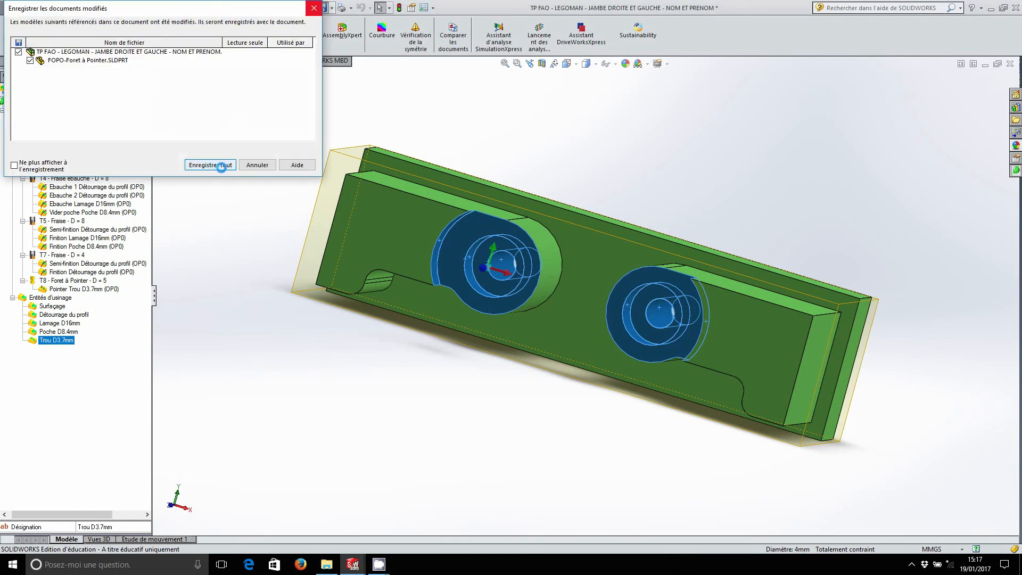
pyautogui.click(219, 167)
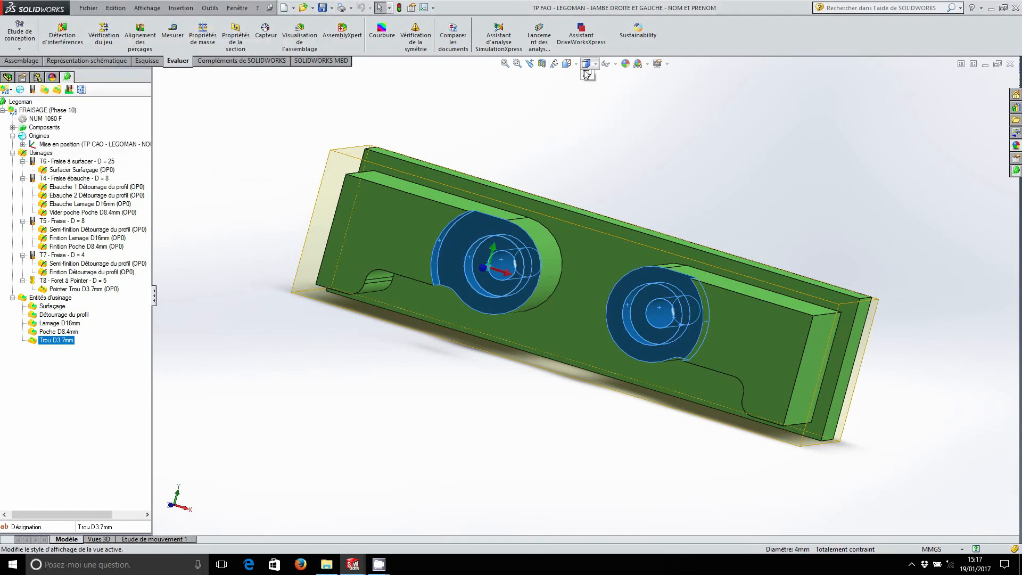
# Step: Open the Trou D3.7mm entity for editing and bring up its tool manager
pyautogui.click(567, 64)
pyautogui.click(620, 91)
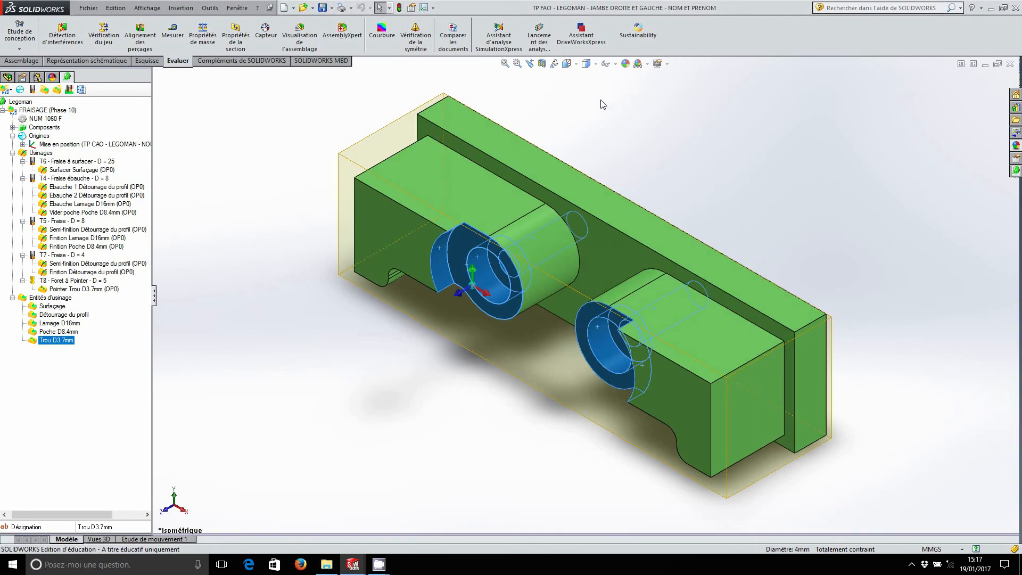
pyautogui.click(317, 419)
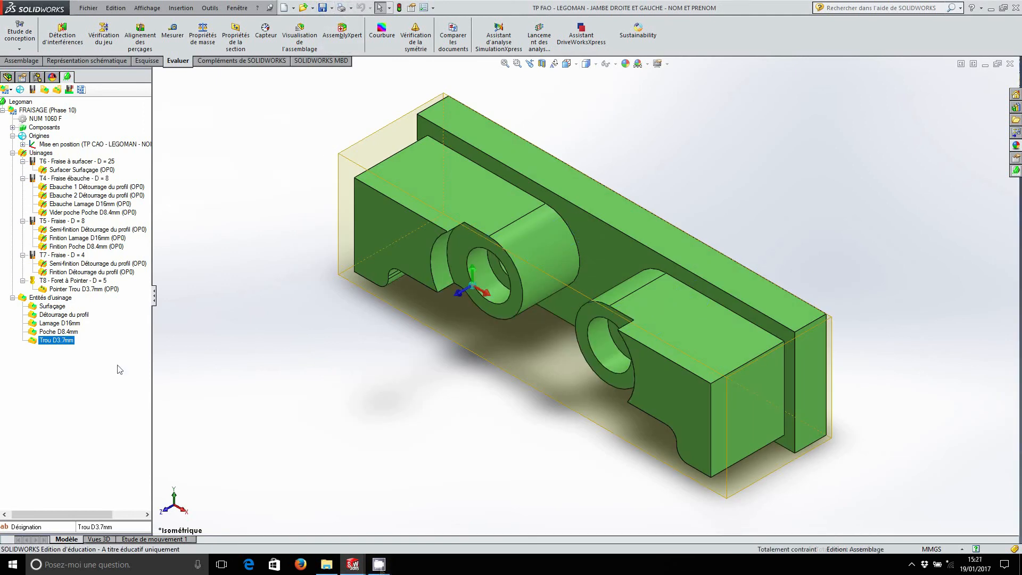
pyautogui.rightClick(72, 347)
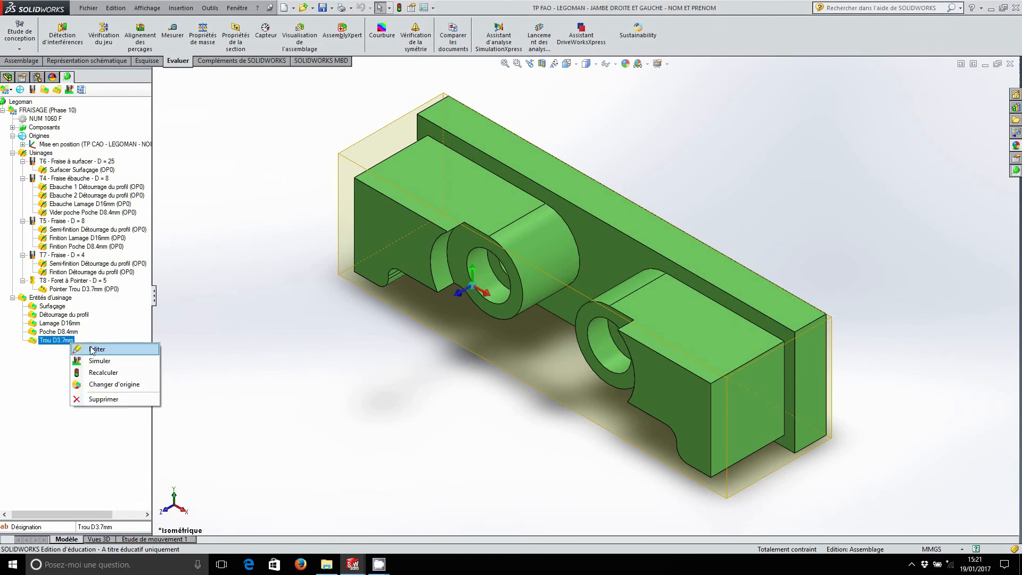
pyautogui.click(97, 352)
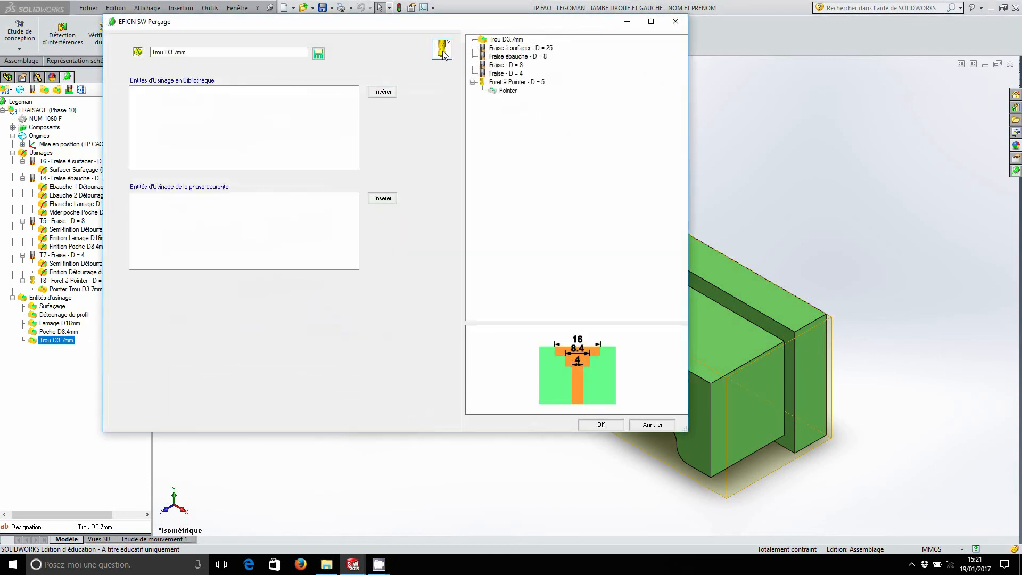
pyautogui.click(442, 49)
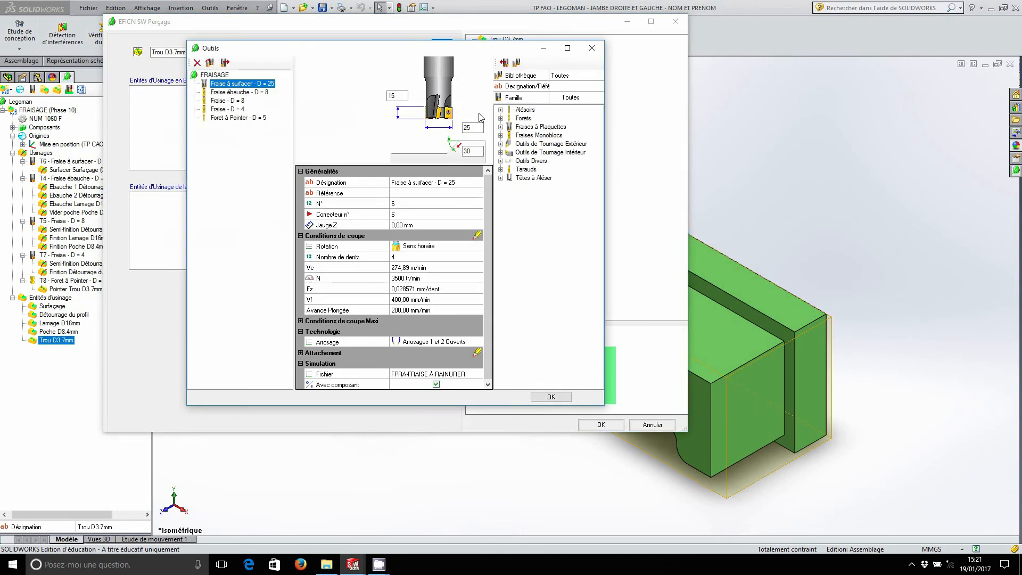
# Step: Add the 3.7 mm long HSS DIN 340 118° drill from the Foret ARS Coupe Alu TITEX library to the milling tools
pyautogui.click(501, 118)
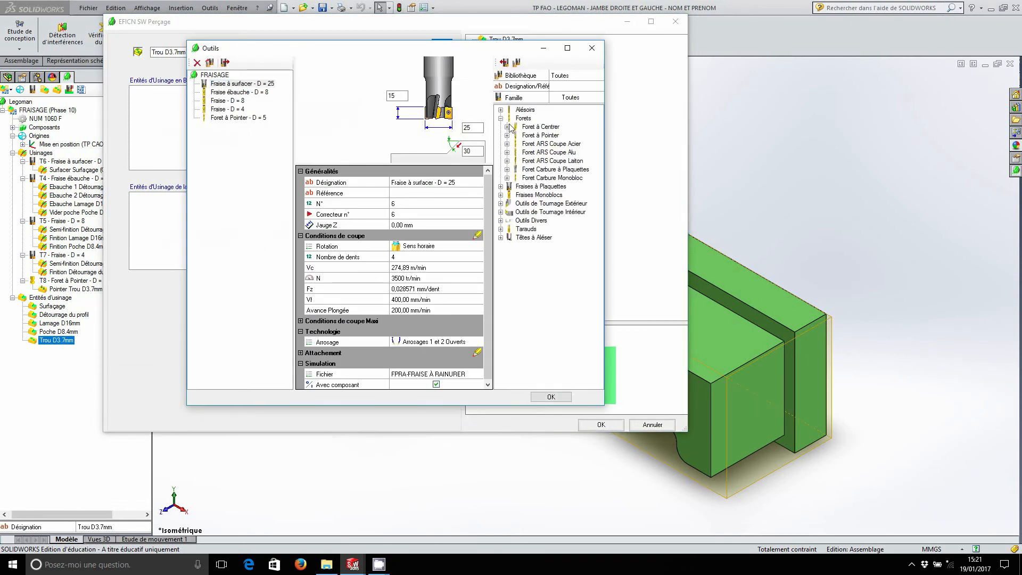
pyautogui.click(507, 152)
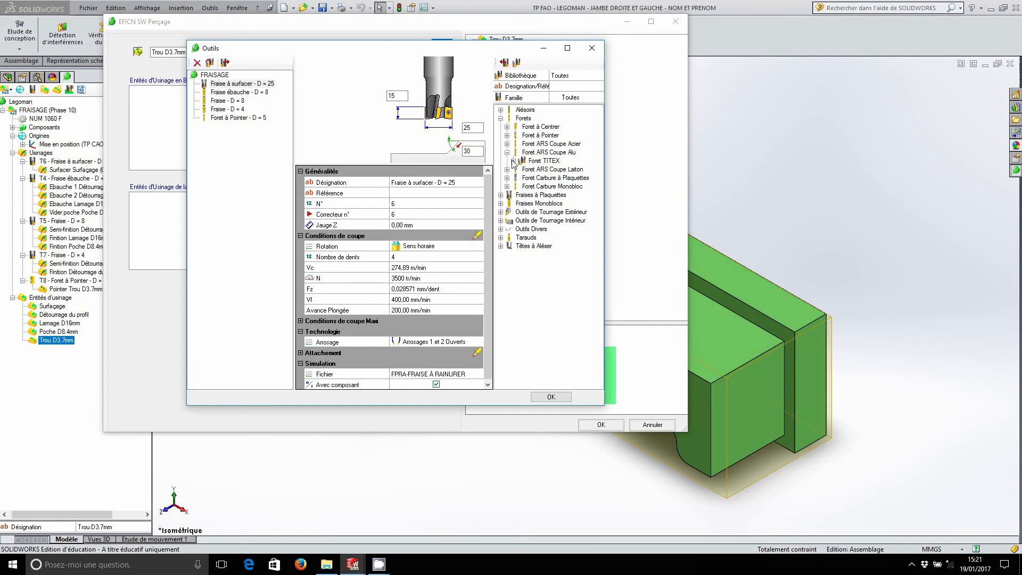
pyautogui.click(514, 161)
pyautogui.moveTo(536, 384); pyautogui.dragTo(563, 390)
pyautogui.scroll(-6, 571, 275)
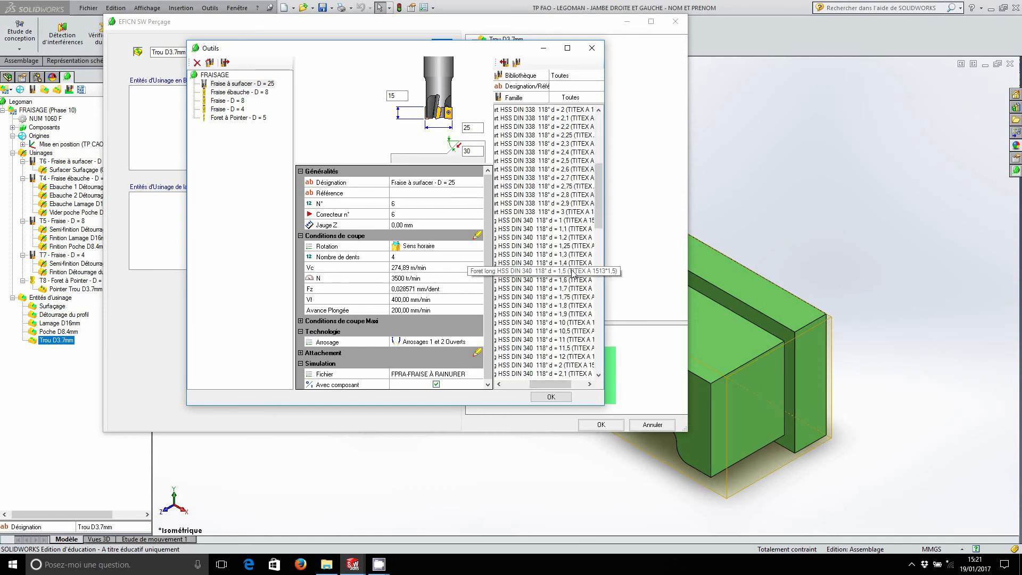
pyautogui.scroll(-6, 580, 258)
pyautogui.scroll(-3, 582, 258)
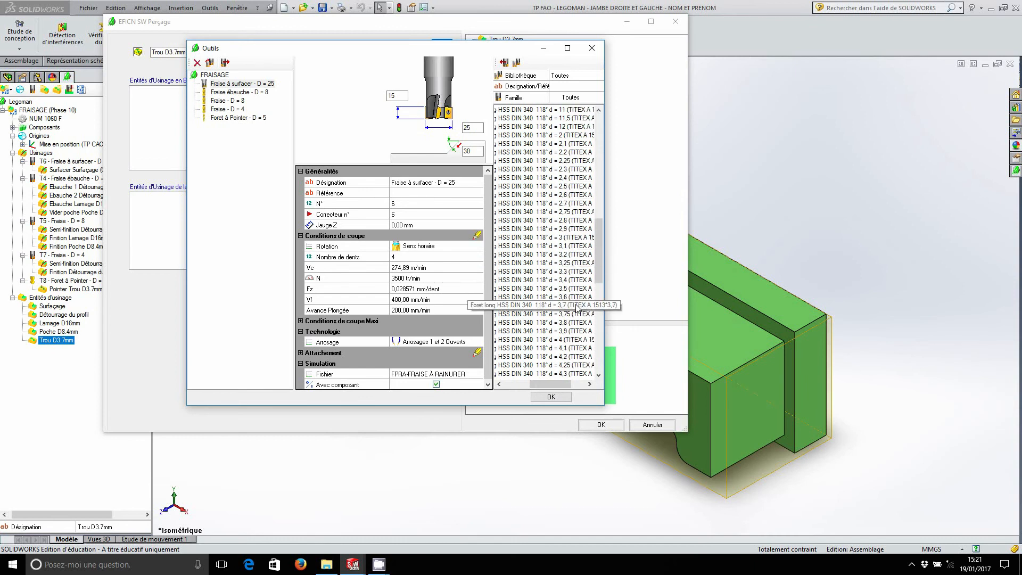
pyautogui.click(577, 307)
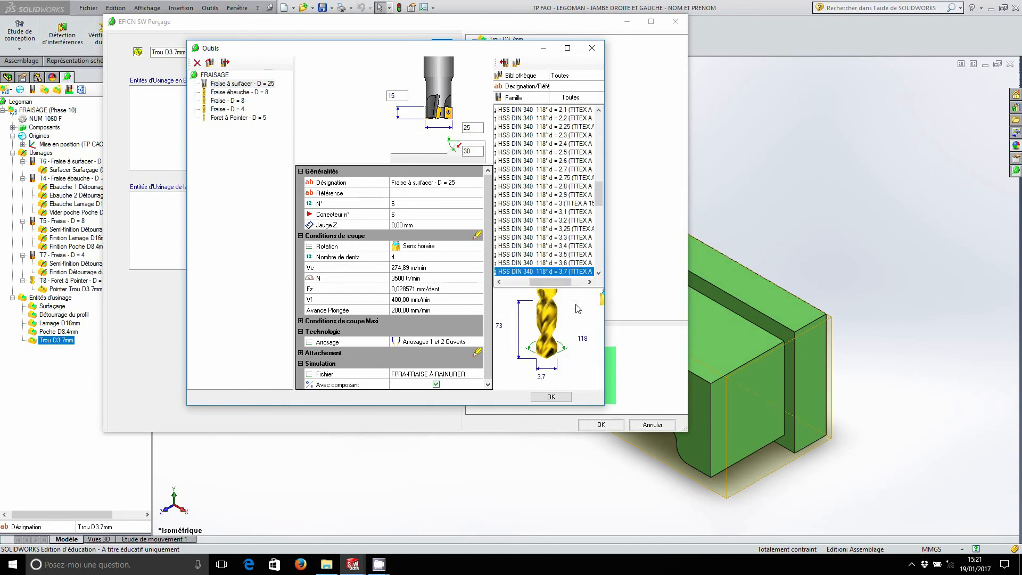
pyautogui.click(504, 62)
# Step: Clear the new drill's reference and shorten its designation to Foret - D = 3,7
pyautogui.click(438, 193)
pyautogui.press('BackSpace')
pyautogui.click(423, 184)
pyautogui.moveTo(410, 181); pyautogui.dragTo(466, 179)
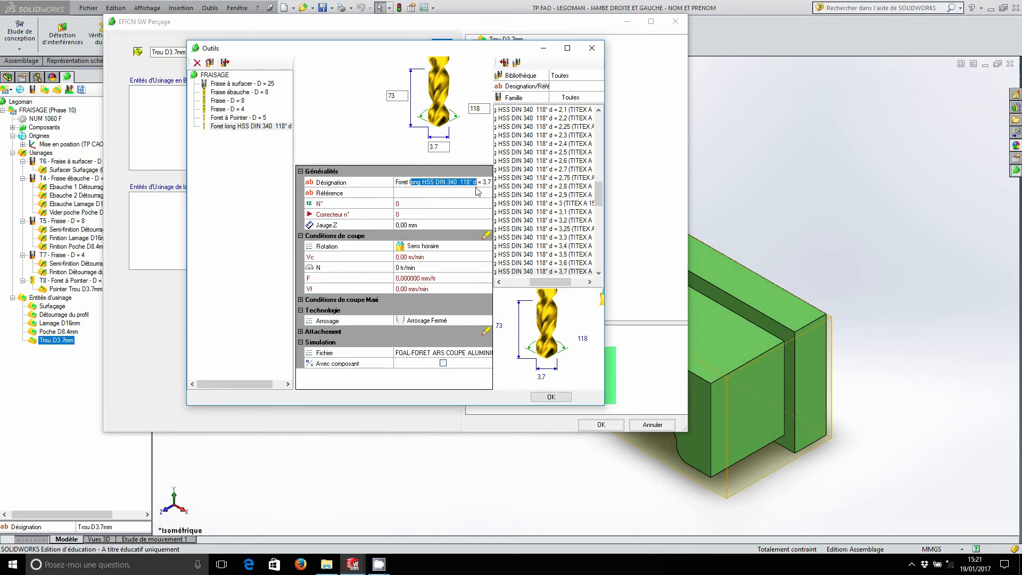
pyautogui.press('BackSpace')
pyautogui.write('- F')
pyautogui.press('BackSpace')
pyautogui.write('D')
# Step: Set the 3.7 mm drill's tool number and corrector to 9, its spindle speed to 5000 tr/min and its feed rate to 80 mm/min
pyautogui.click(447, 207)
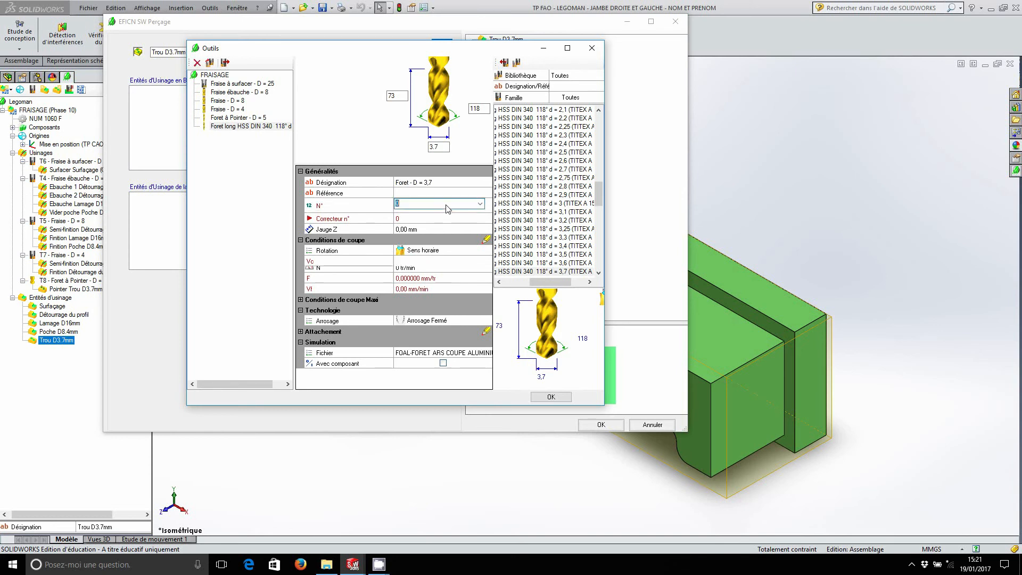
pyautogui.write('9')
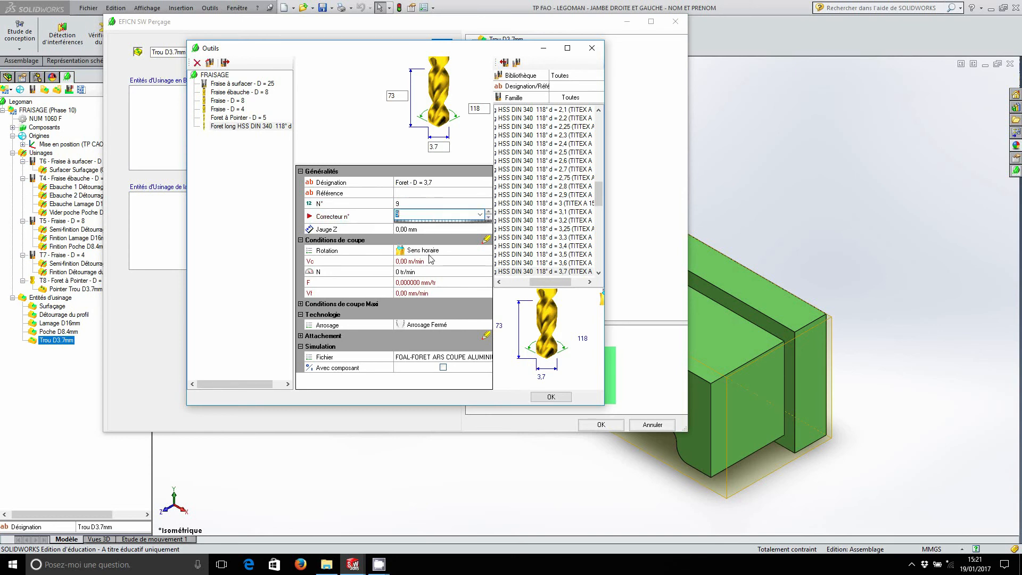
pyautogui.click(427, 271)
pyautogui.write('5000')
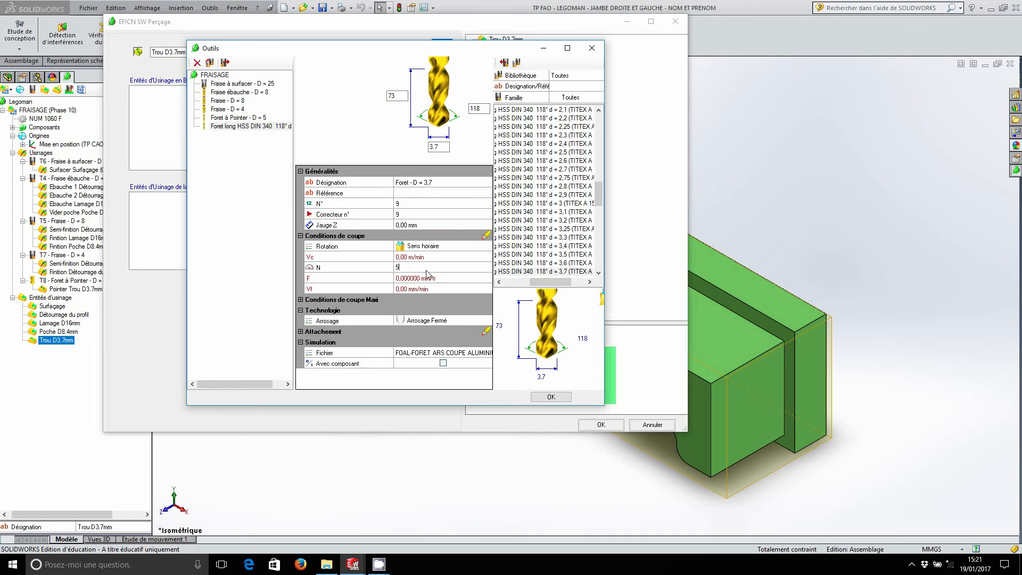
pyautogui.click(420, 289)
pyautogui.write('80')
pyautogui.press('Return')
# Step: Set the 3.7 mm drill's coolant to Arrosages 1 et 2 Ouverts, enable simulation with component, and validate the tool
pyautogui.click(433, 322)
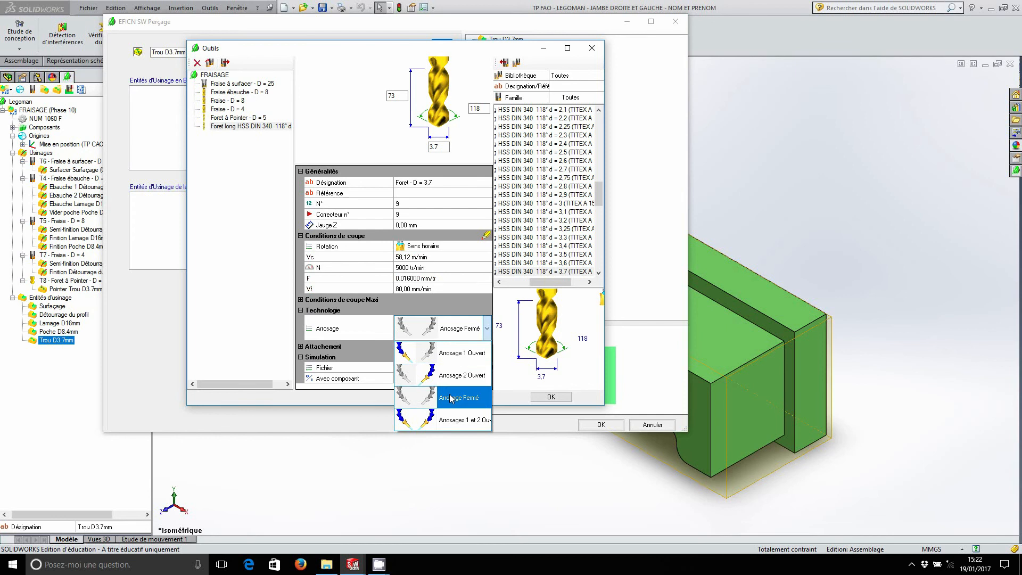
pyautogui.click(452, 420)
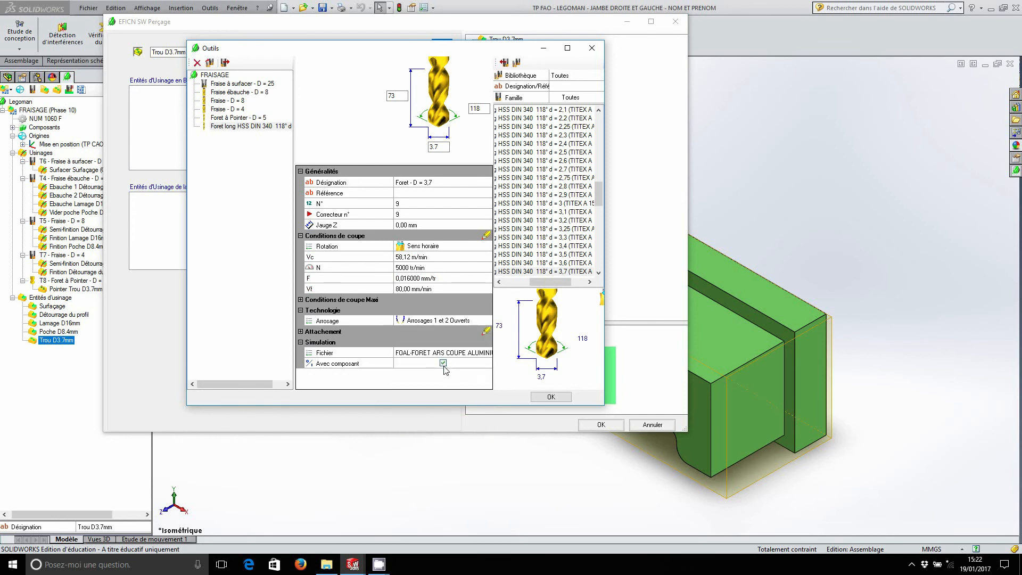
pyautogui.click(542, 399)
# Step: Add a Percer-débourrage operation to Foret - D = 3,7, edit its peck depth, then validate the hole entity and save the assembly
pyautogui.click(520, 101)
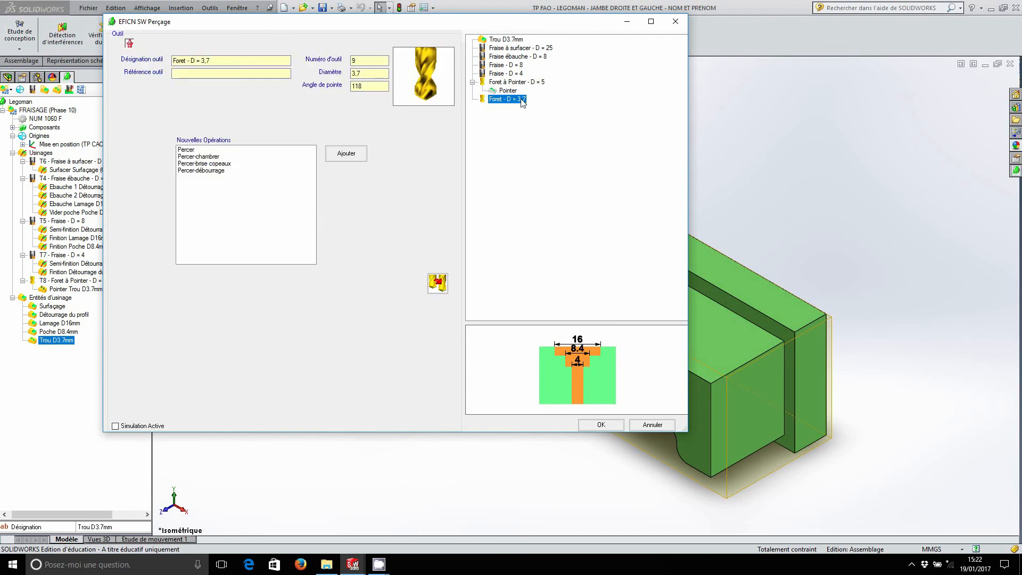
pyautogui.click(220, 171)
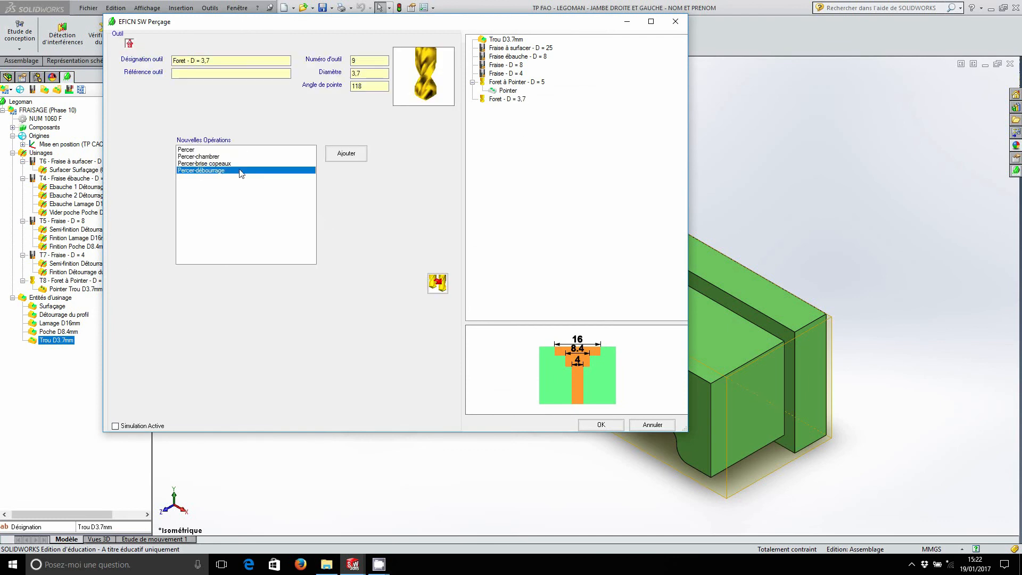
pyautogui.click(361, 158)
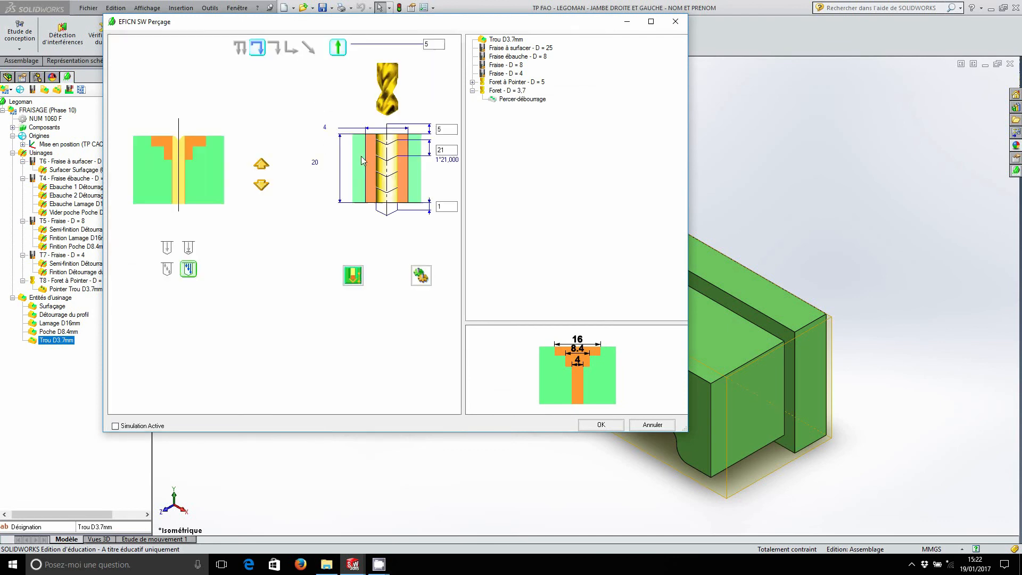
pyautogui.doubleClick(437, 149)
pyautogui.click(610, 426)
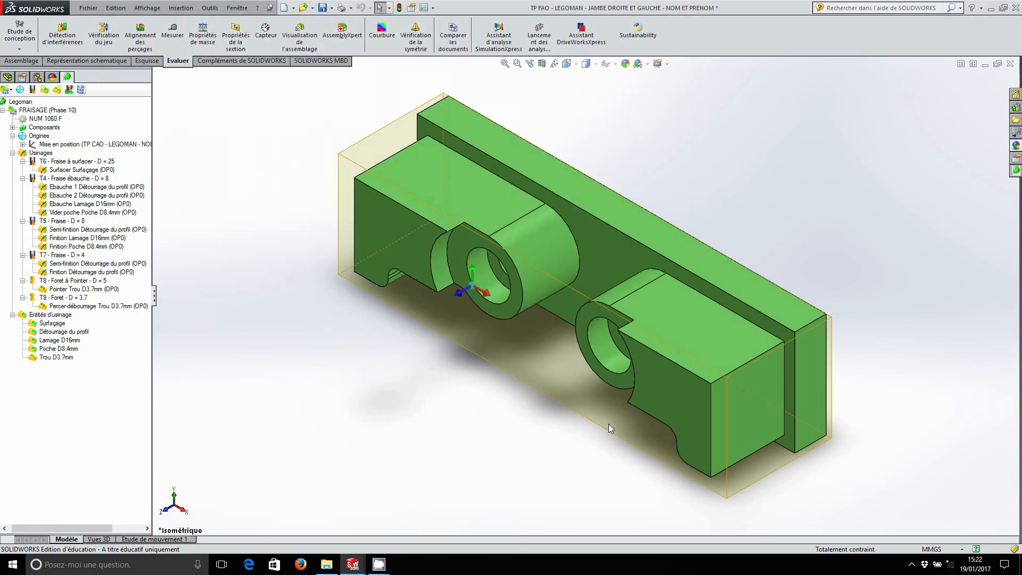
pyautogui.click(322, 8)
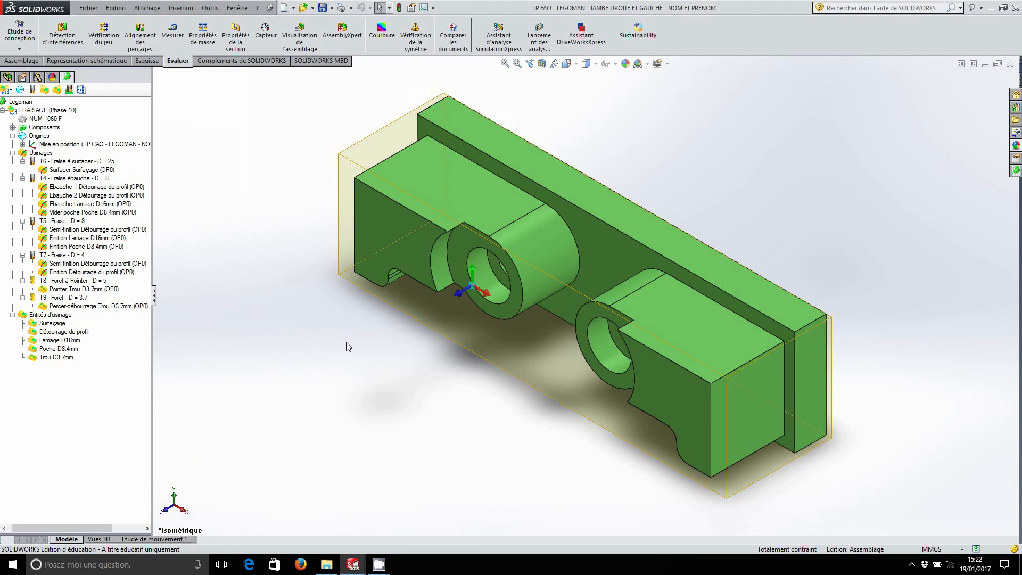
# Step: Reopen the Trou D3.7mm entity and add the left-hand helical carbide reamer D = 4 (TITEX F 1371*4) to its milling tools
pyautogui.rightClick(68, 357)
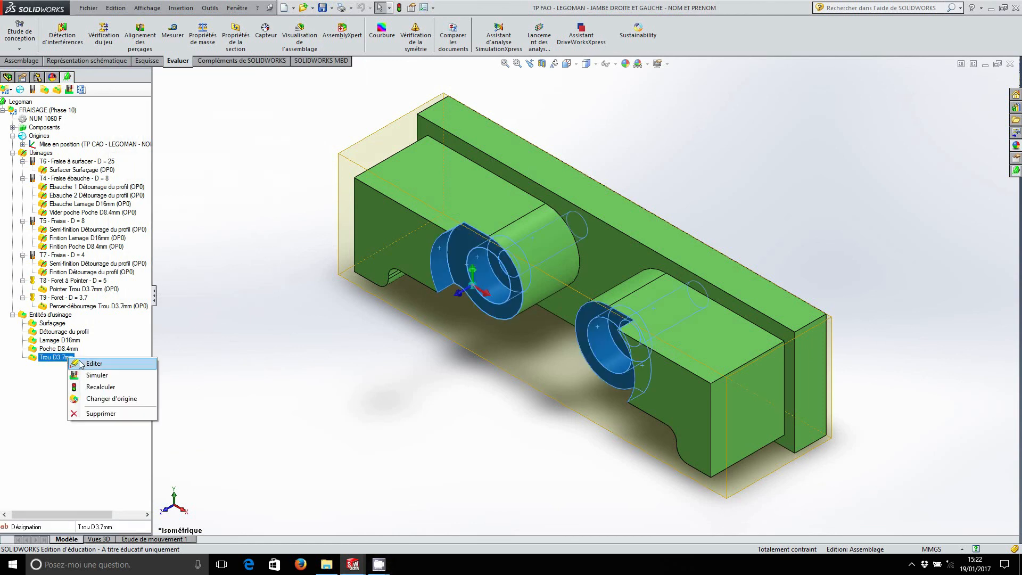
pyautogui.click(92, 364)
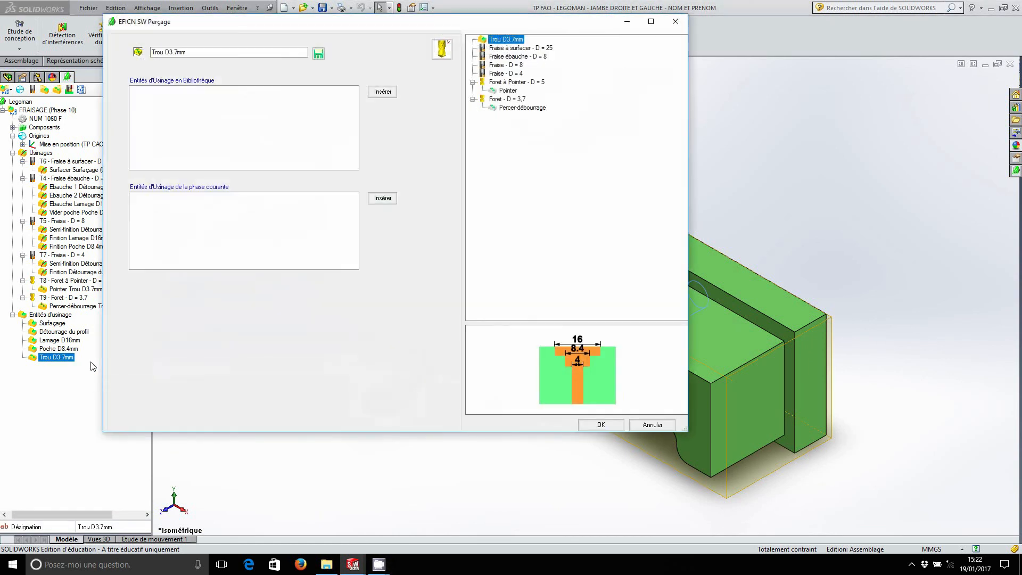
pyautogui.click(444, 52)
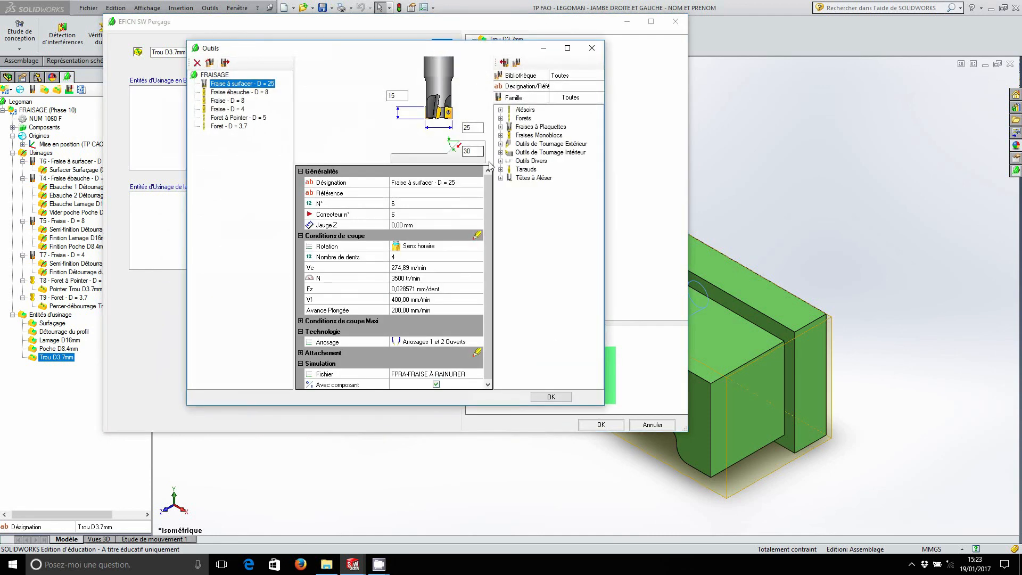
pyautogui.click(501, 110)
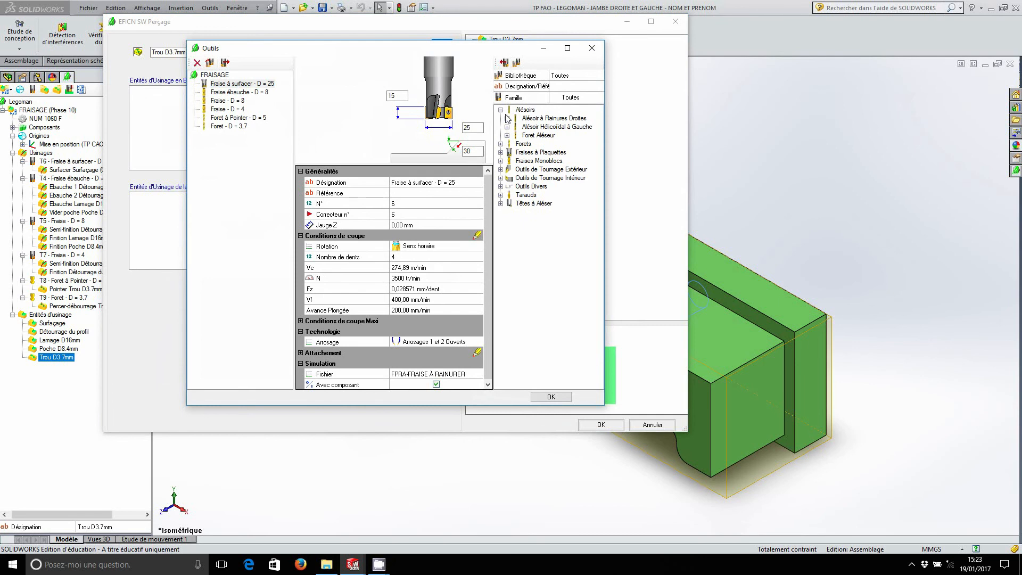
pyautogui.click(507, 127)
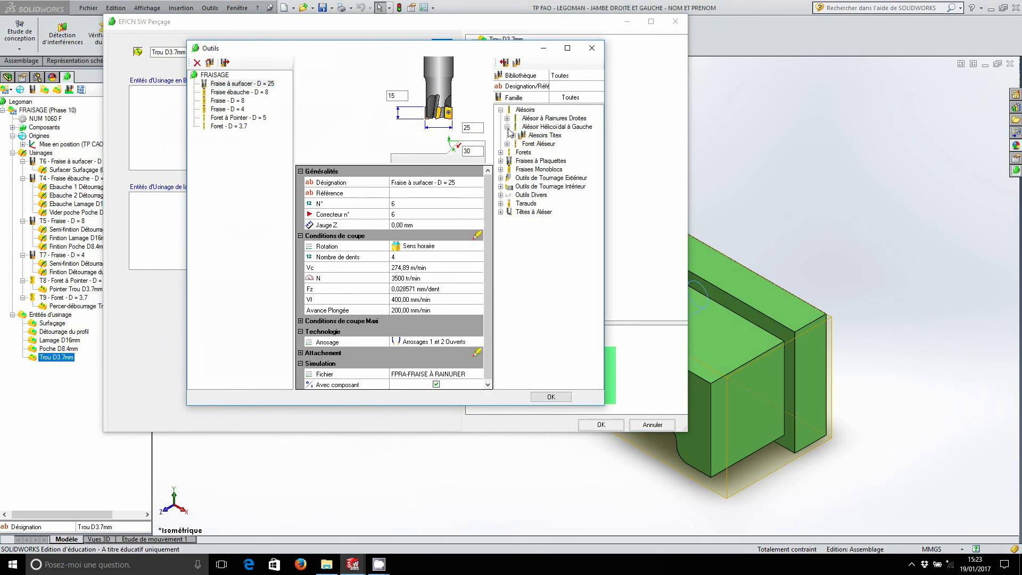
pyautogui.click(514, 135)
pyautogui.moveTo(522, 384); pyautogui.dragTo(563, 386)
pyautogui.scroll(-12, 554, 309)
pyautogui.scroll(-10, 553, 302)
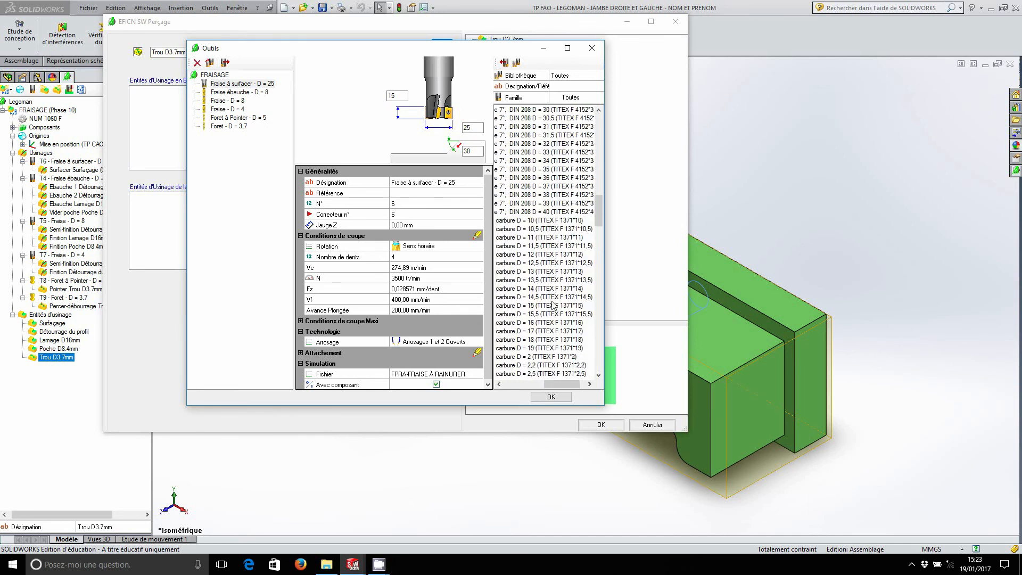
pyautogui.click(531, 272)
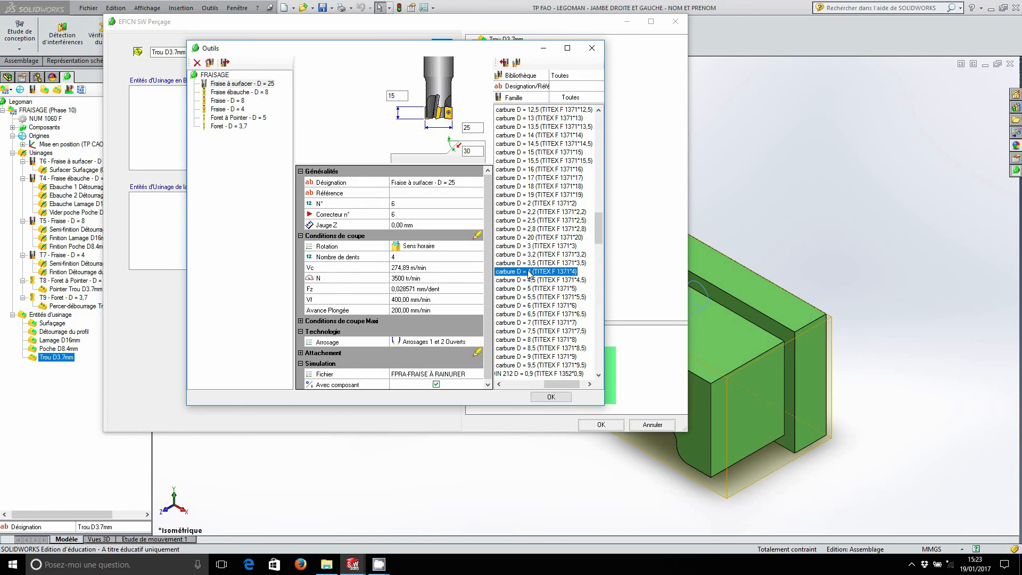
pyautogui.click(504, 63)
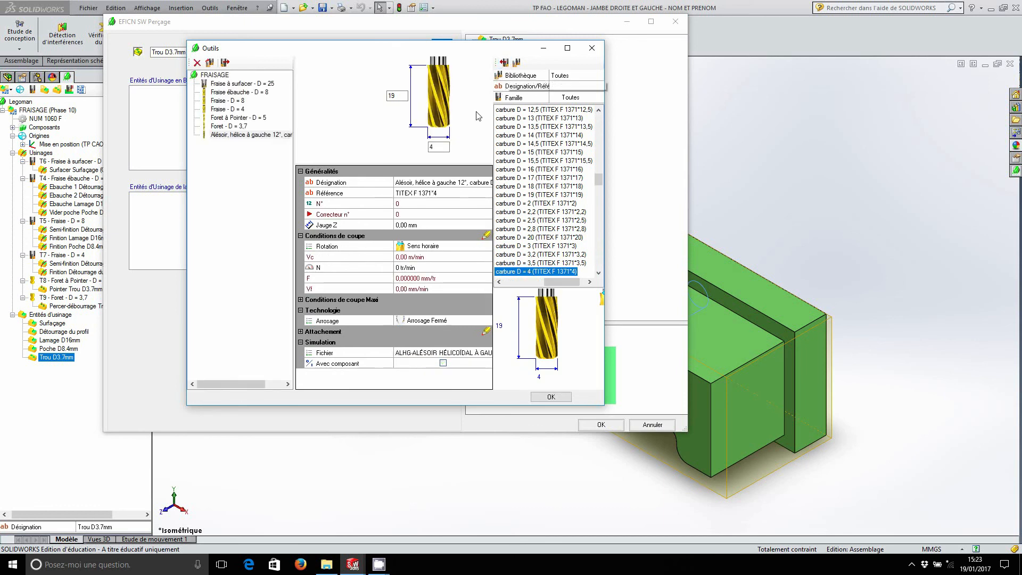
# Step: Clear the new reamer's reference and change its designation to Alésoir 4H8
pyautogui.click(420, 193)
pyautogui.press('BackSpace')
pyautogui.click(422, 183)
pyautogui.moveTo(410, 182); pyautogui.dragTo(458, 181)
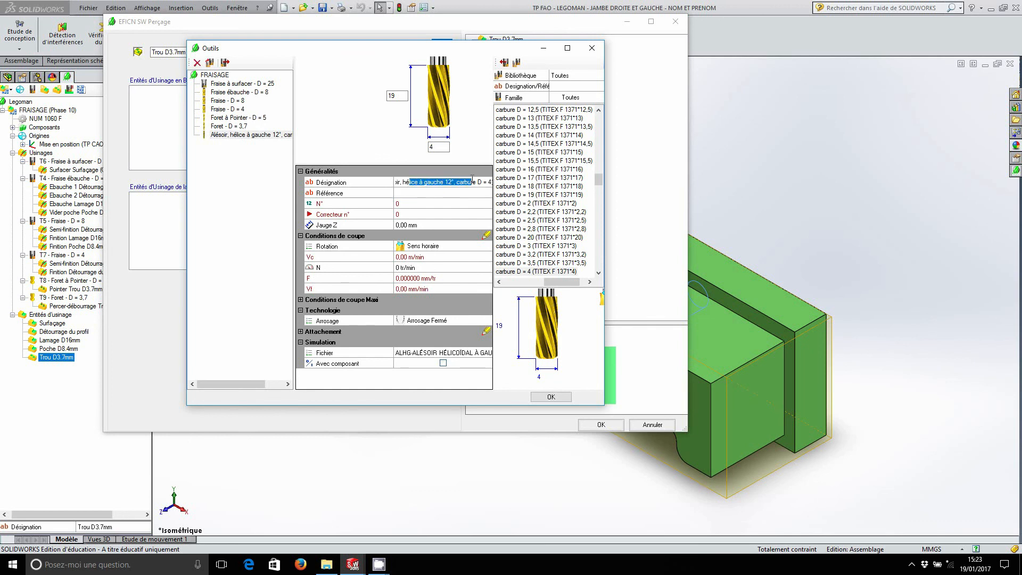
pyautogui.press('BackSpace')
pyautogui.click(373, 185)
pyautogui.click(451, 182)
pyautogui.press('BackSpace')
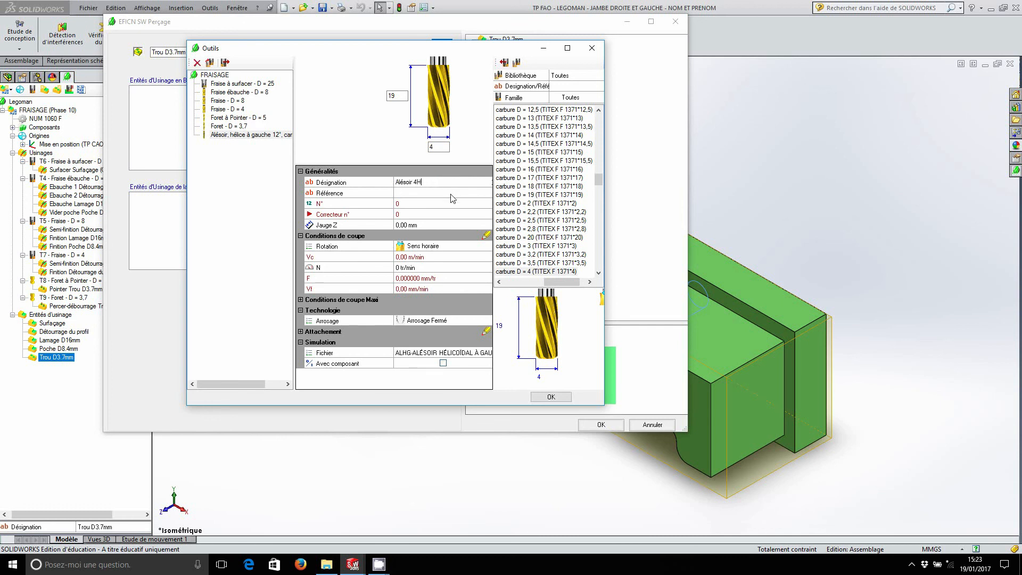
# Step: Set the reamer's tool number and corrector to 10, its spindle speed to 1000 tr/min and its feed rate to 50 mm/min
pyautogui.click(410, 204)
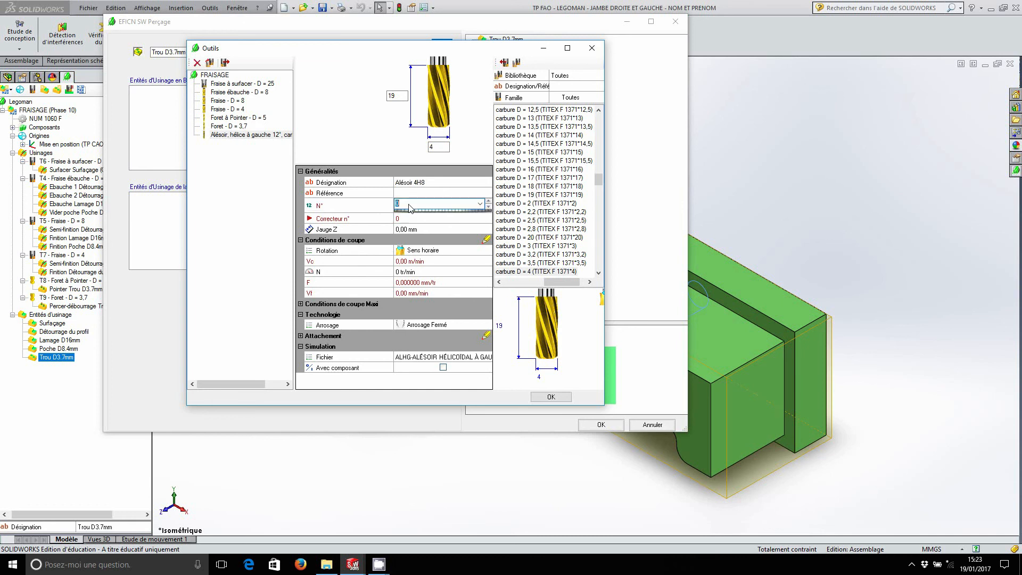
pyautogui.write('10')
pyautogui.press('Return')
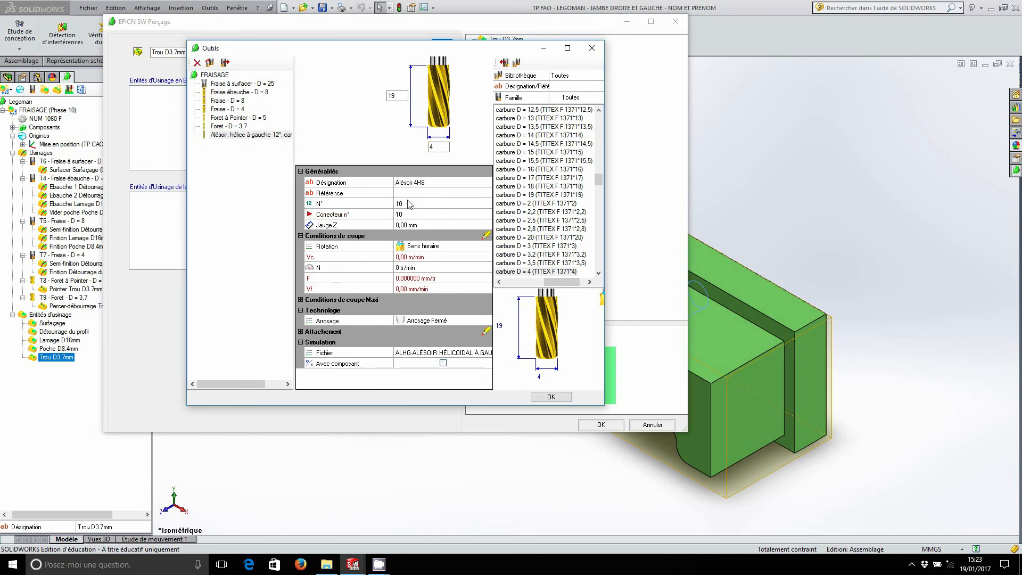
pyautogui.click(418, 269)
pyautogui.write('1000')
pyautogui.press('Return')
pyautogui.click(417, 285)
pyautogui.write('50')
pyautogui.press('Return')
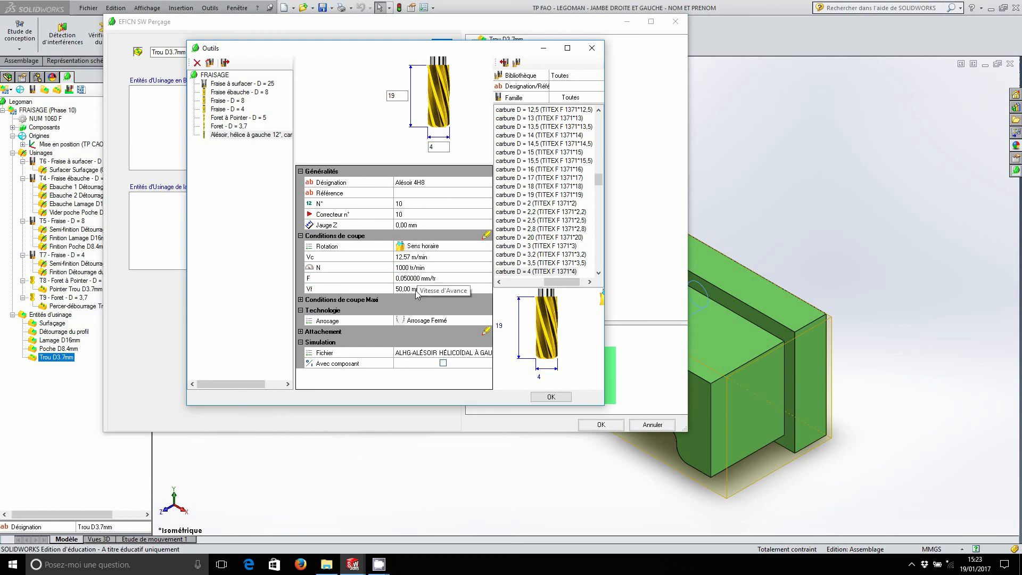
# Step: Set the reamer's coolant to Arrosages 1 et 2 Ouverts and validate the tool settings
pyautogui.click(420, 319)
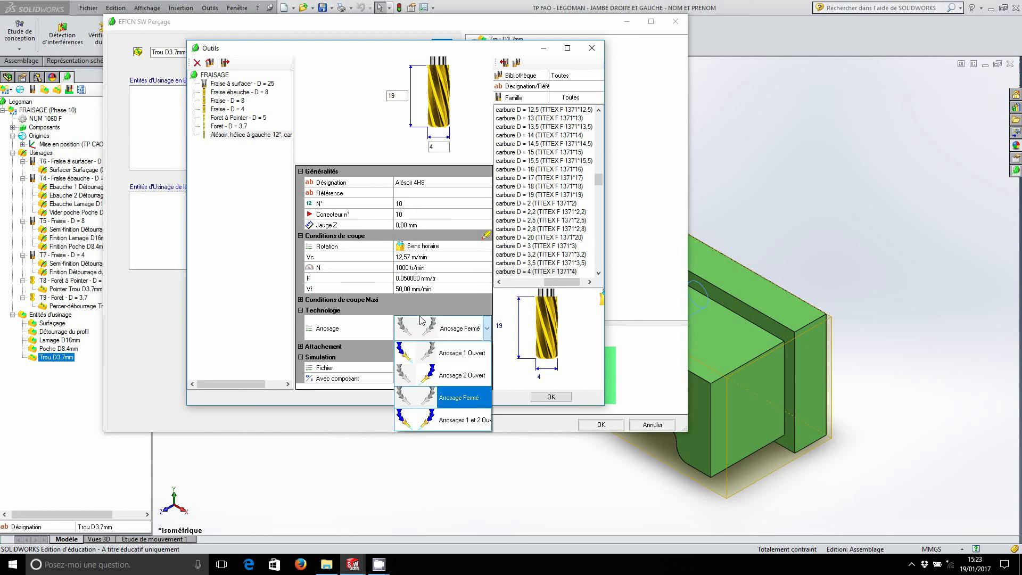
pyautogui.click(431, 421)
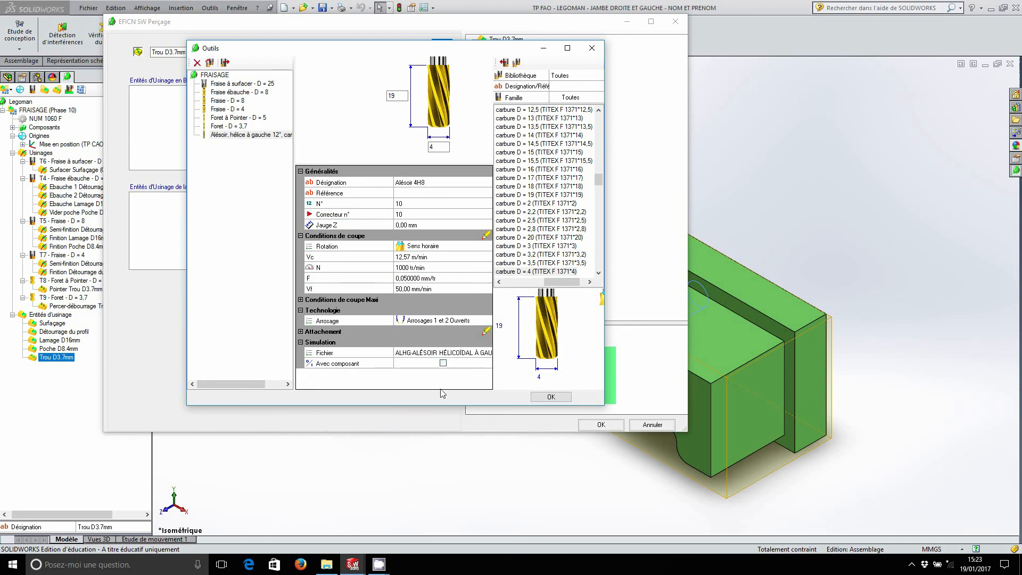
pyautogui.click(551, 397)
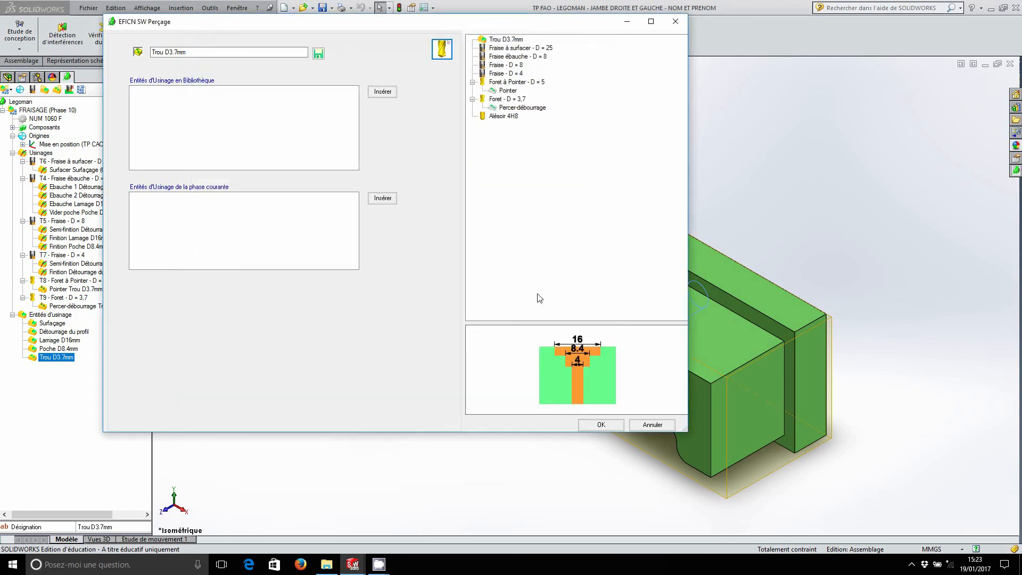
# Step: Add an Aléser operation to Alésoir 4H8 with a 0.5 mm overrun below the hole, then validate the hole entity
pyautogui.click(512, 117)
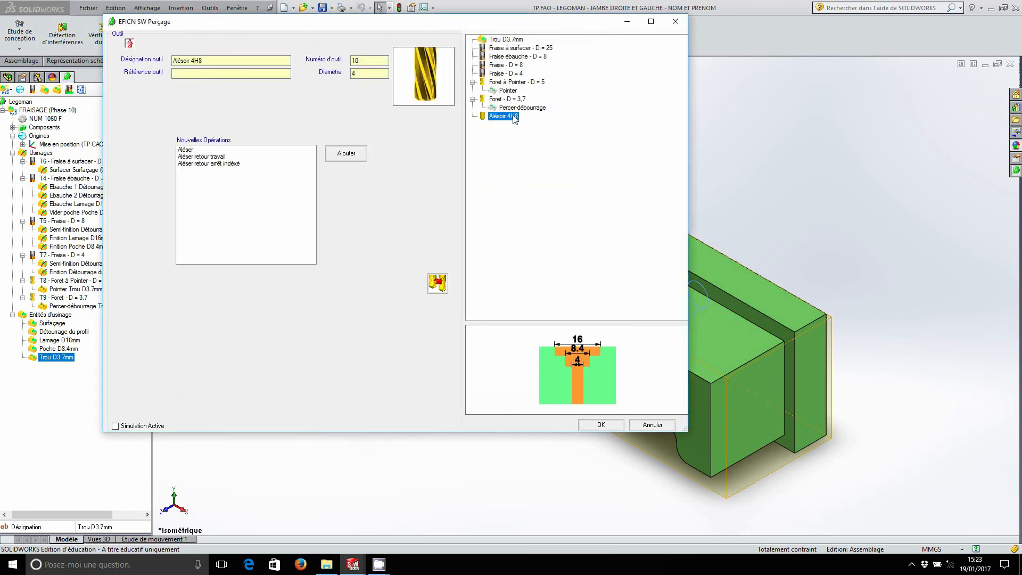
pyautogui.click(252, 151)
pyautogui.click(348, 156)
pyautogui.click(438, 207)
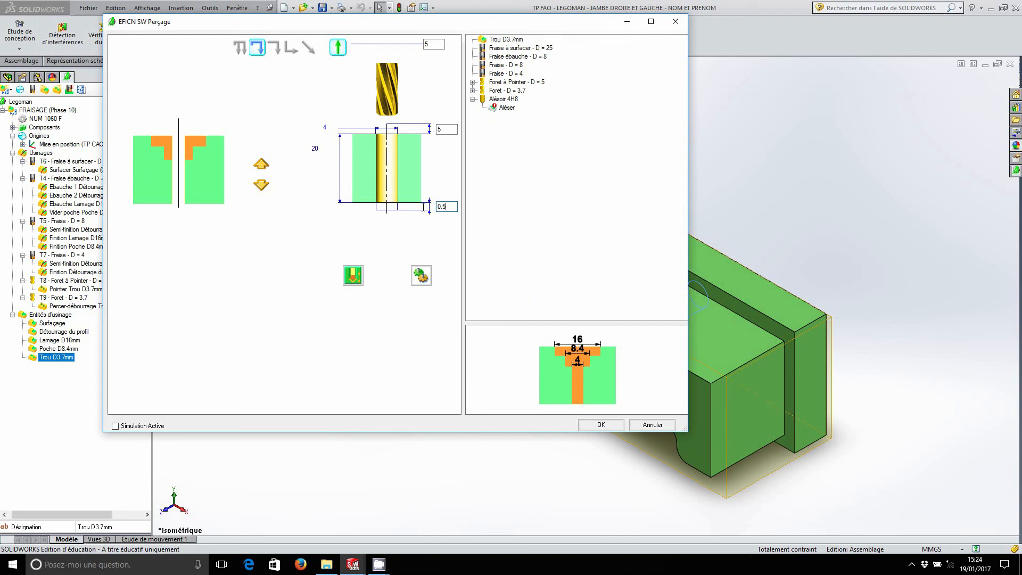
pyautogui.click(449, 130)
pyautogui.click(602, 424)
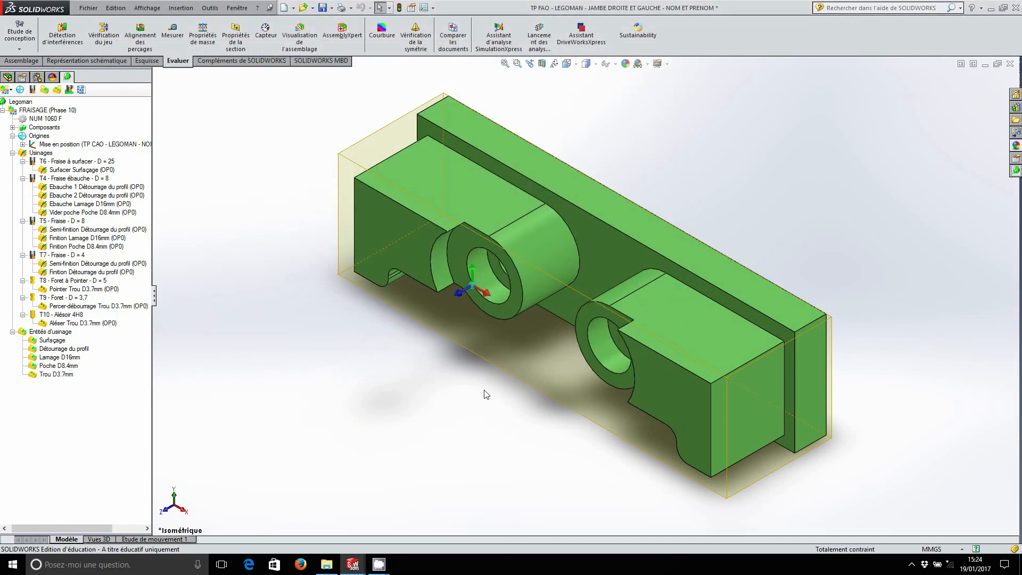
# Step: Save the assembly with all its modified documents, rebuild it and dismiss the rebuild report
pyautogui.click(322, 8)
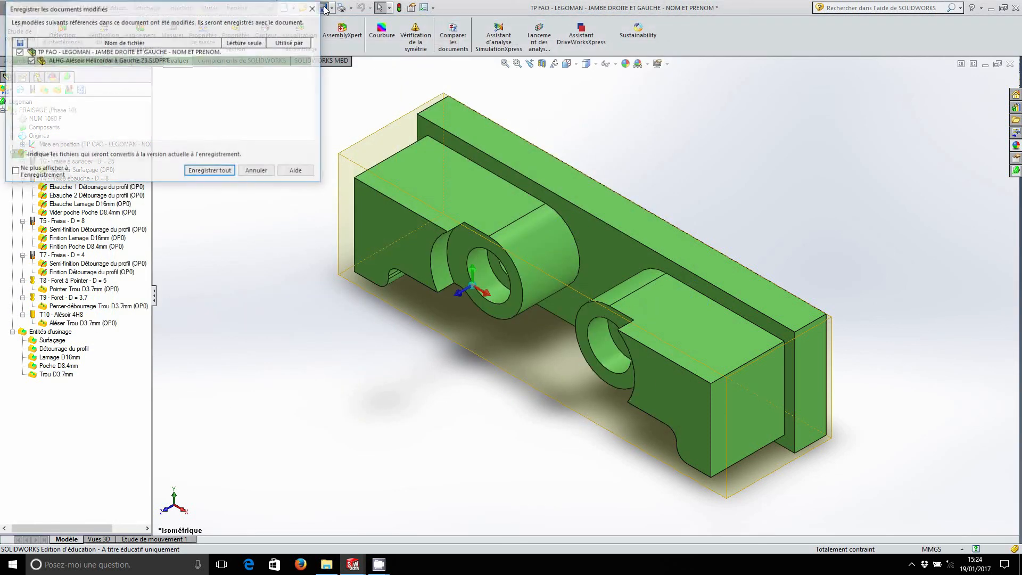
pyautogui.click(220, 172)
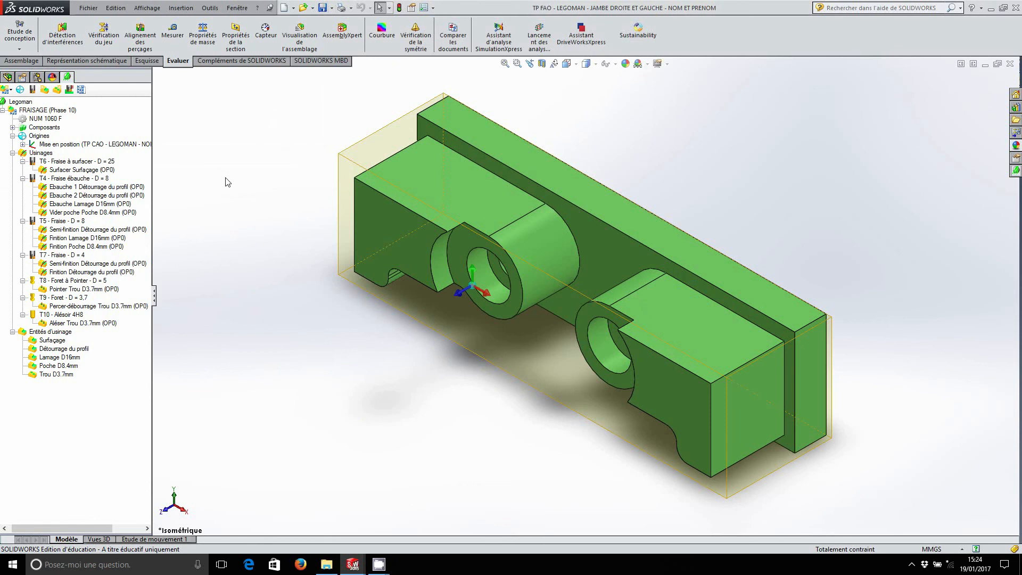
pyautogui.click(399, 7)
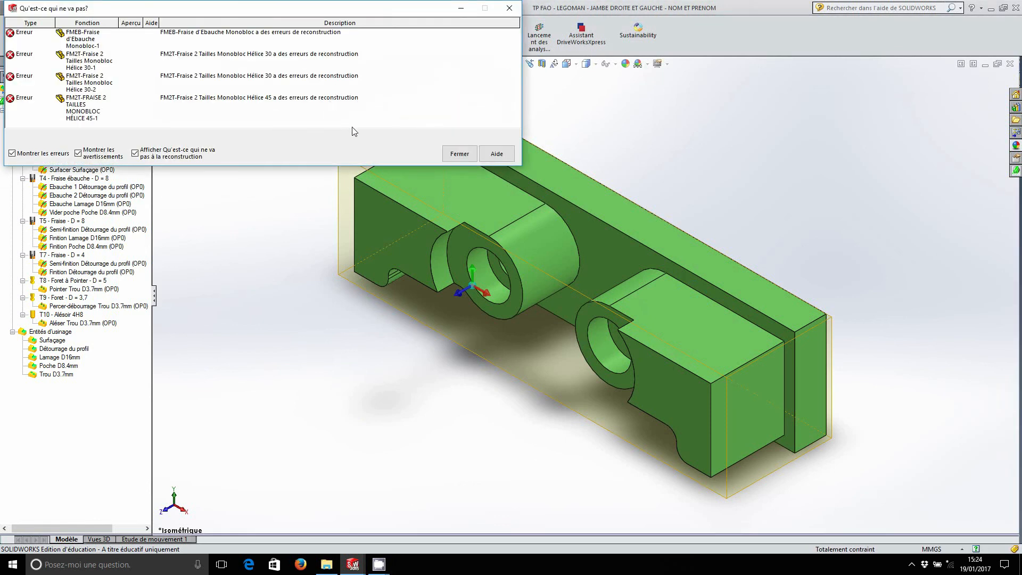
pyautogui.click(459, 153)
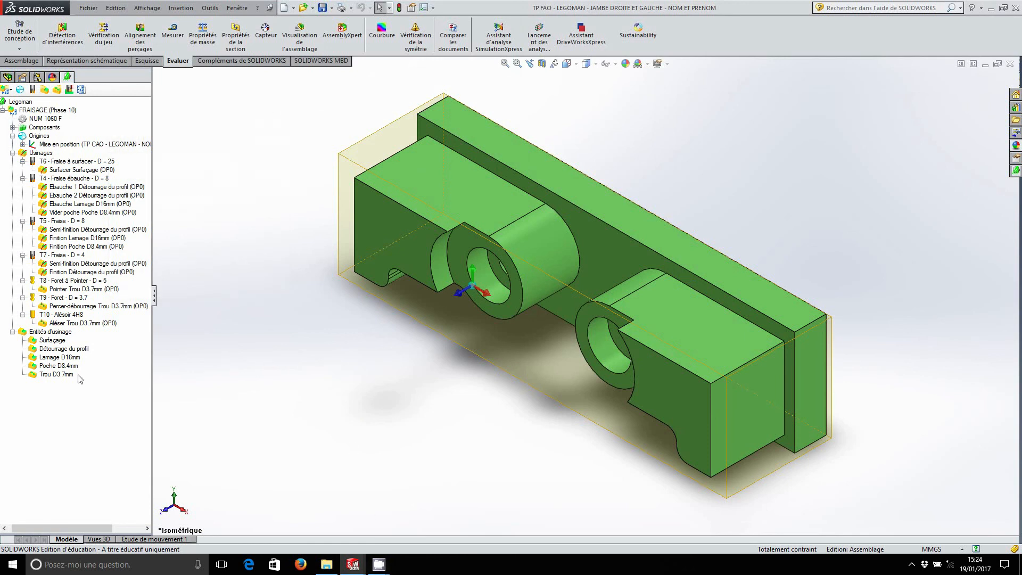
# Step: Rename the Trou D3.7mm machining entity as Trou 4H8
pyautogui.click(56, 374)
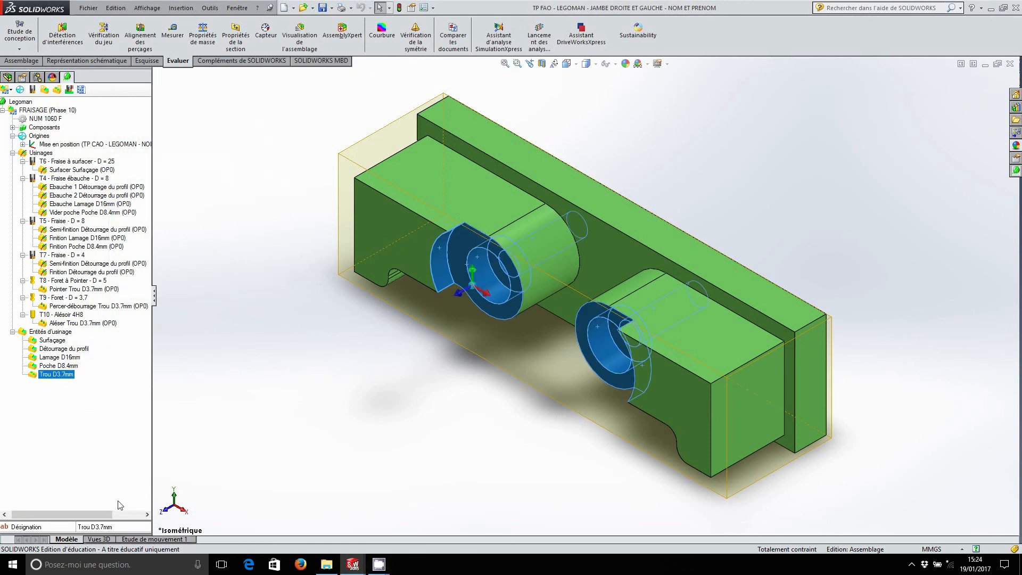
pyautogui.click(126, 527)
pyautogui.click(126, 529)
pyautogui.write('4H8')
pyautogui.press('Return')
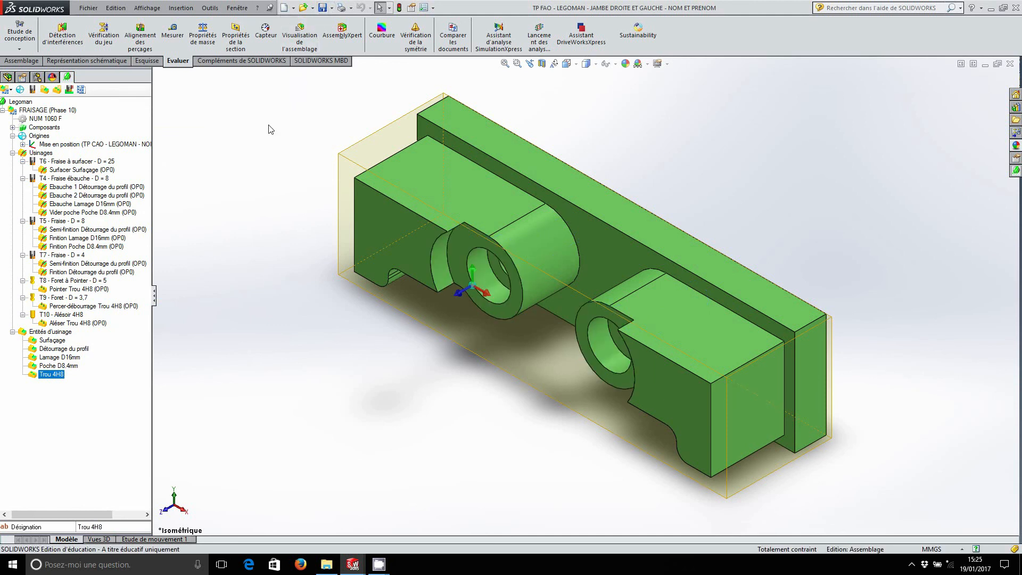
# Step: Generate the NC program for the milling phase and review its code through to the last line
pyautogui.click(80, 89)
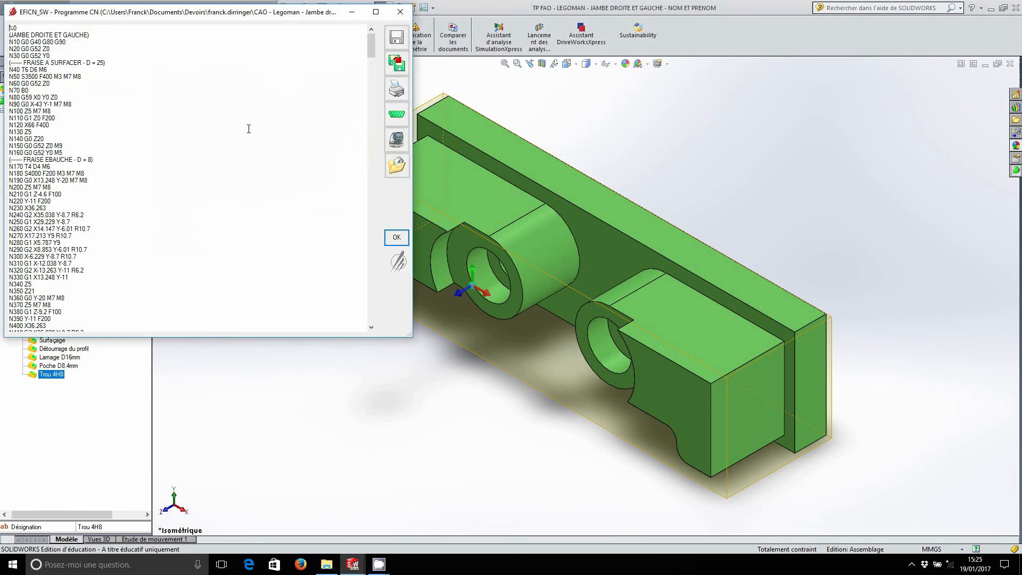
pyautogui.scroll(-20, 248, 129)
pyautogui.scroll(-20, 246, 132)
pyautogui.scroll(-20, 247, 133)
pyautogui.scroll(-20, 247, 133)
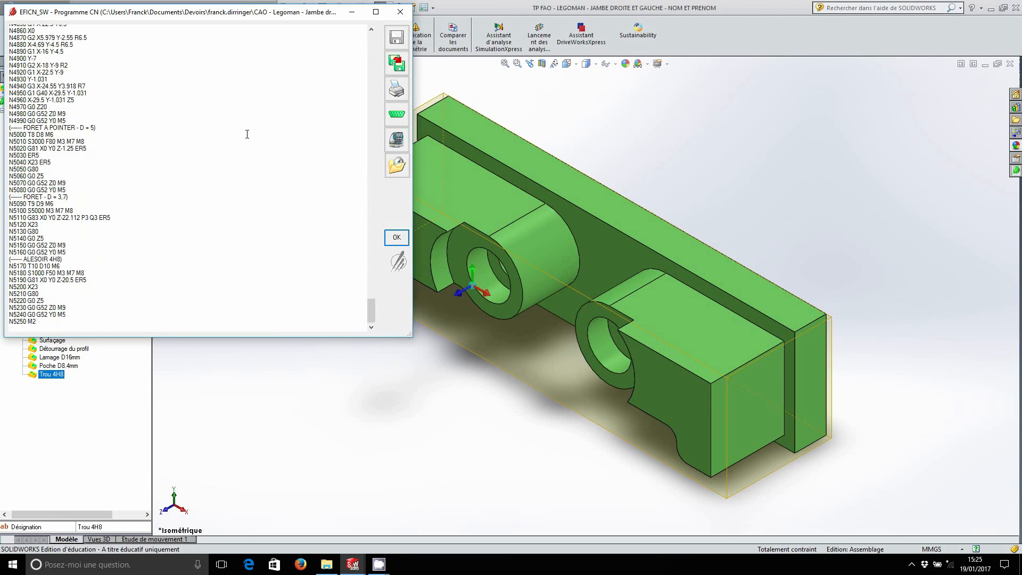
# Step: Save the NC program as %2016 in the CAO - Legoman - Jambe droite et gauche folder and close the program window
pyautogui.click(397, 62)
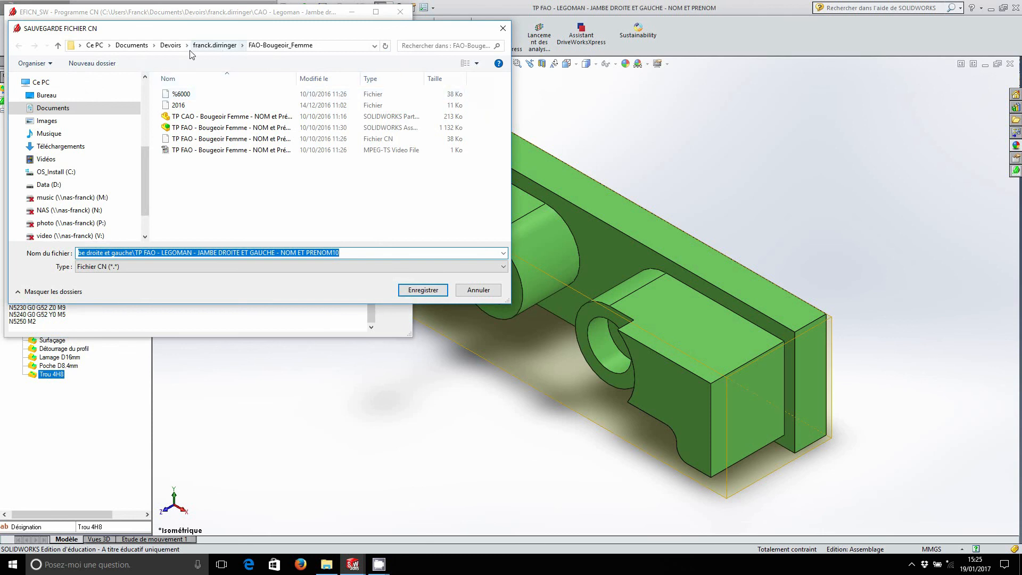
pyautogui.click(213, 45)
pyautogui.doubleClick(195, 94)
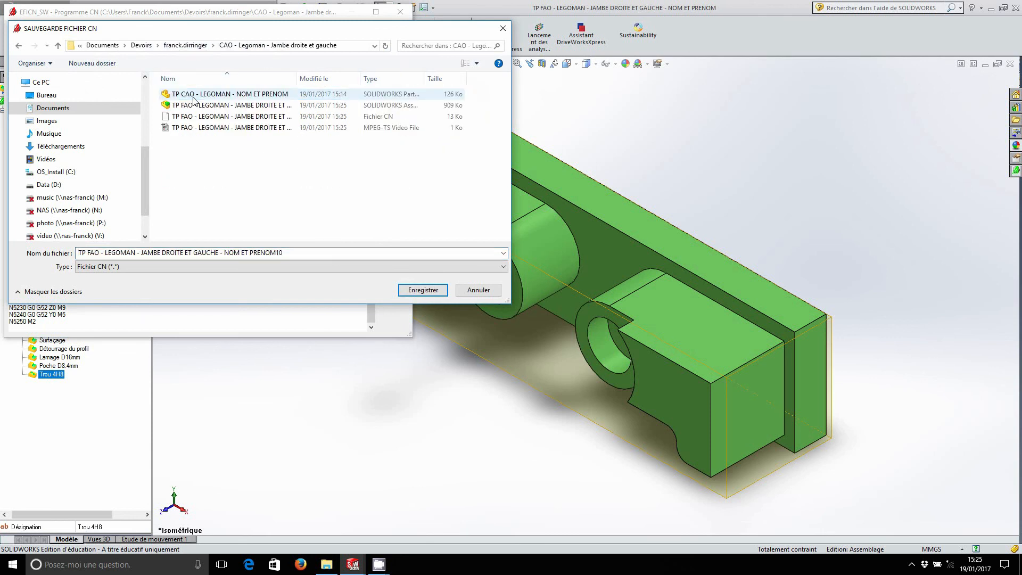
pyautogui.write('%2016')
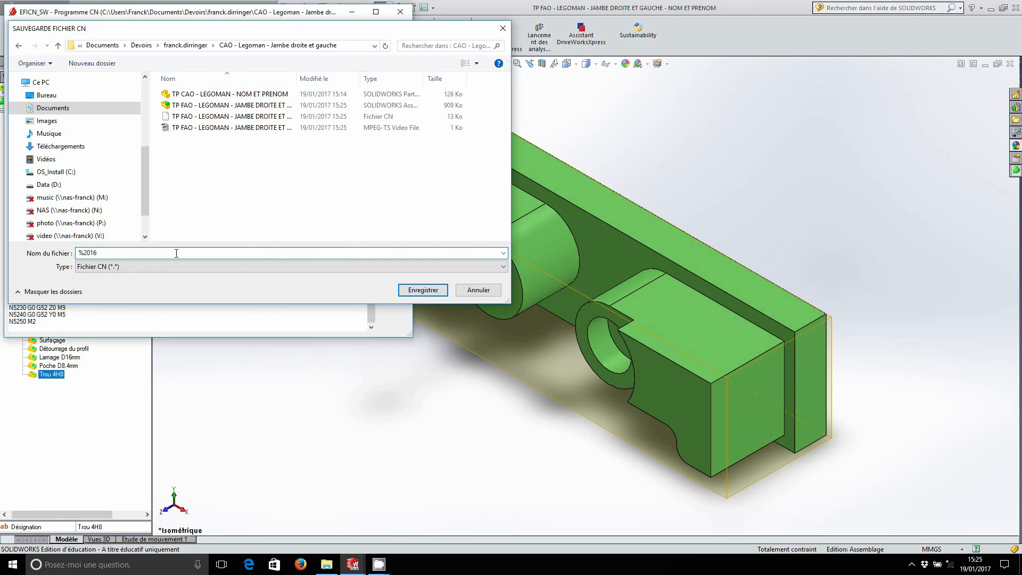
pyautogui.press('Return')
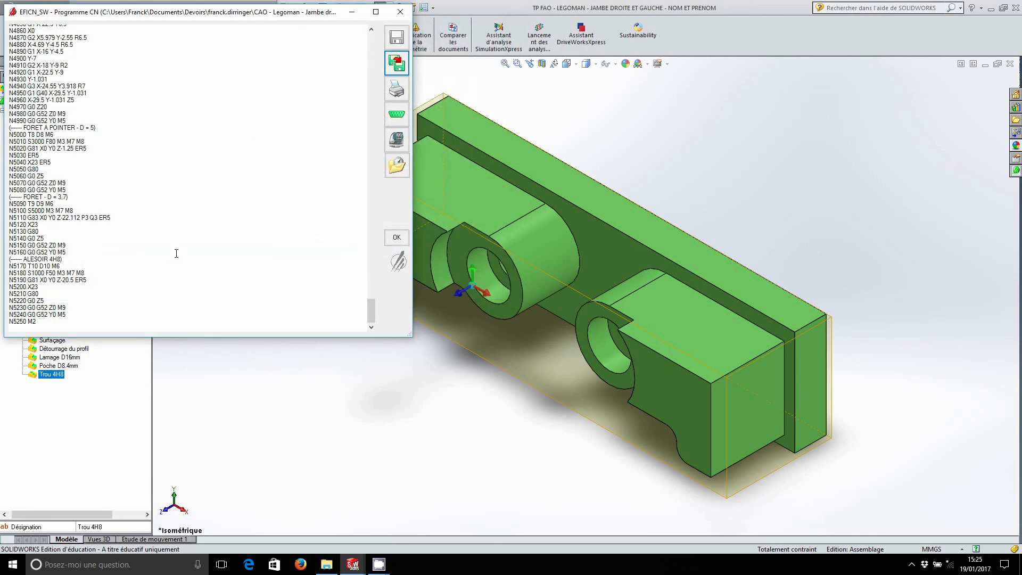
pyautogui.click(400, 12)
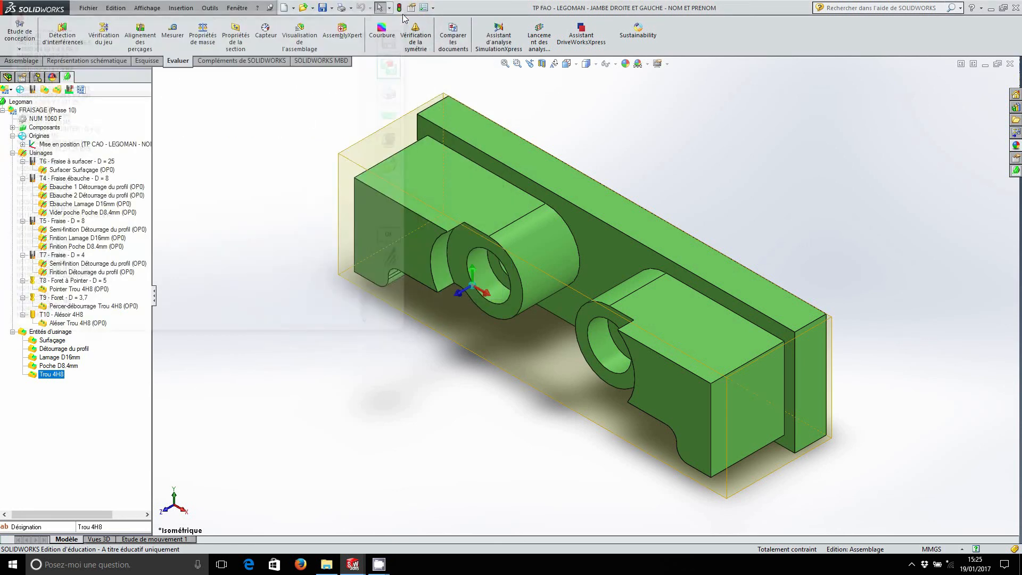
# Step: Switch to File Explorer, locate the %2016 file in the CAO - Legoman - Jambe droite et gauche folder, and return to SOLIDWORKS
pyautogui.click(335, 565)
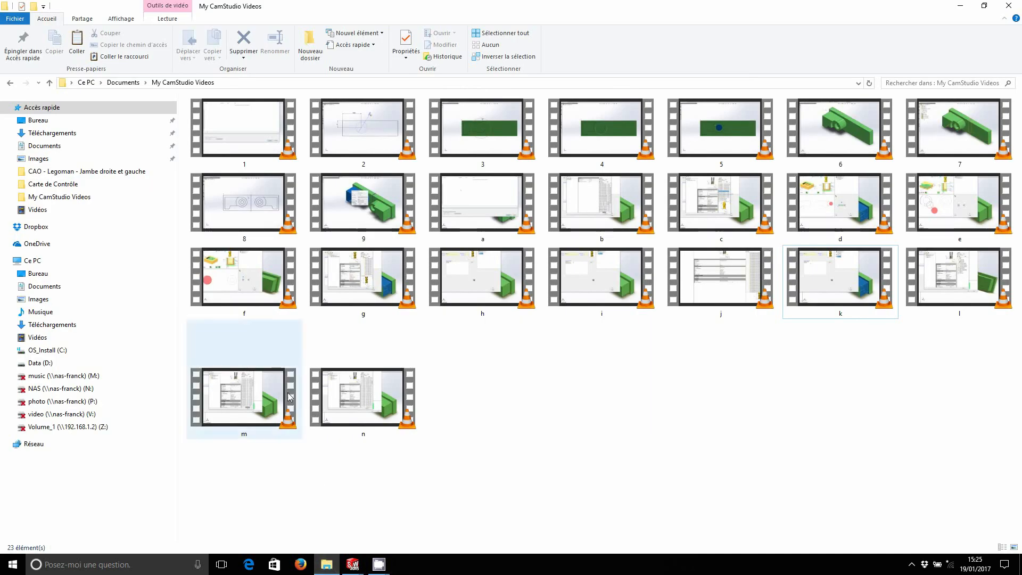
pyautogui.click(53, 148)
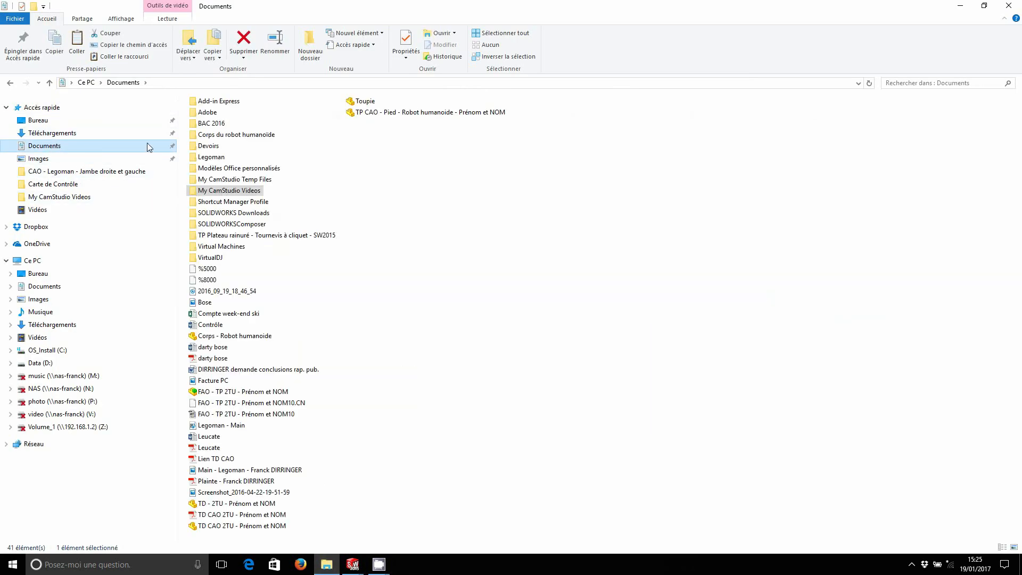
pyautogui.doubleClick(201, 151)
pyautogui.doubleClick(216, 115)
pyautogui.doubleClick(216, 115)
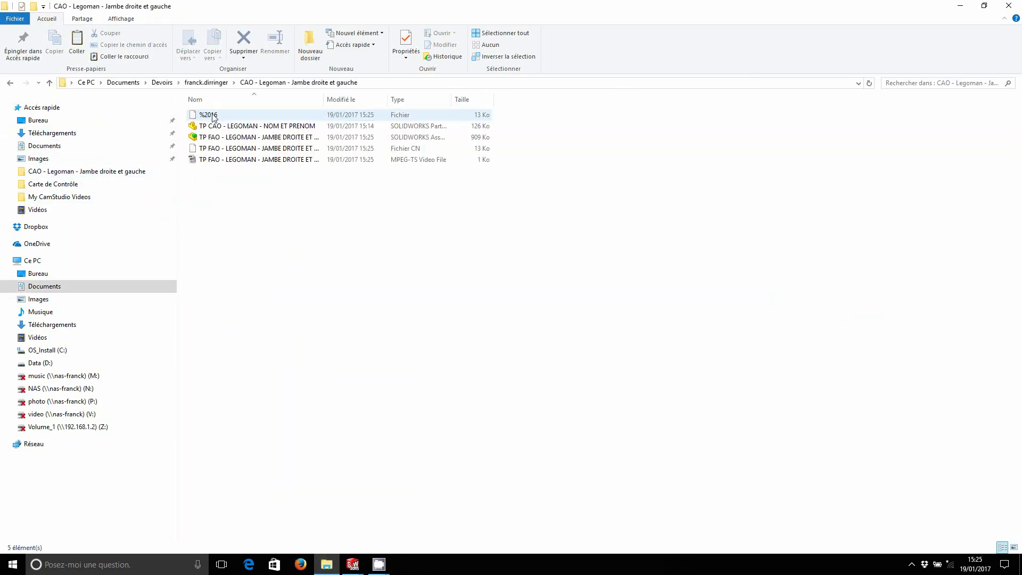
pyautogui.click(217, 116)
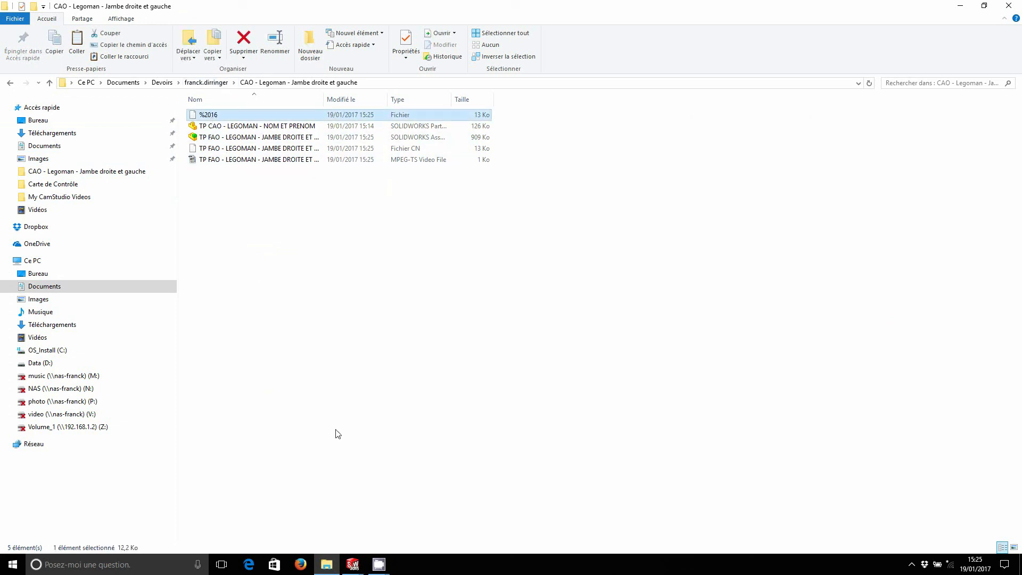
pyautogui.click(353, 565)
pyautogui.click(369, 526)
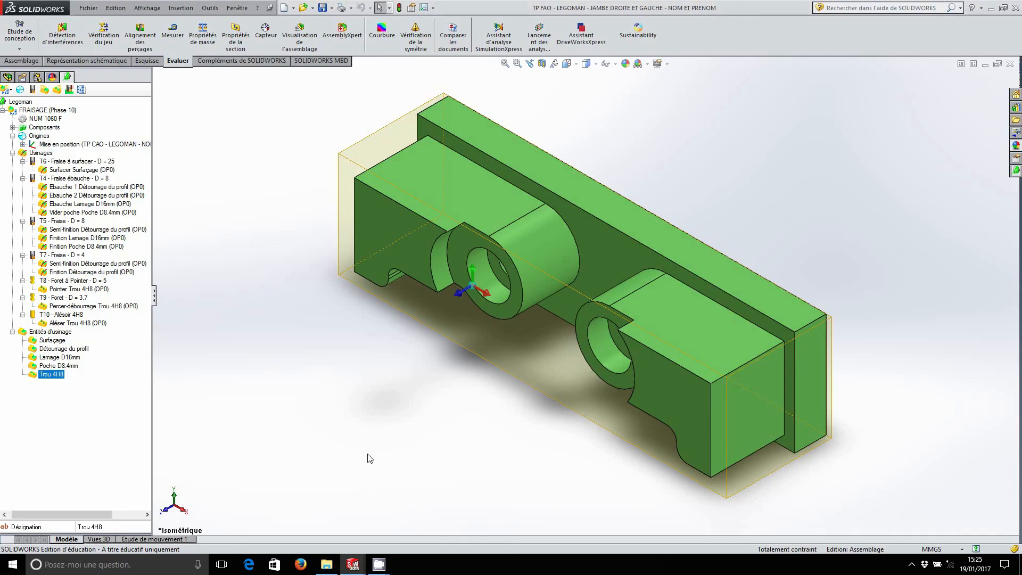